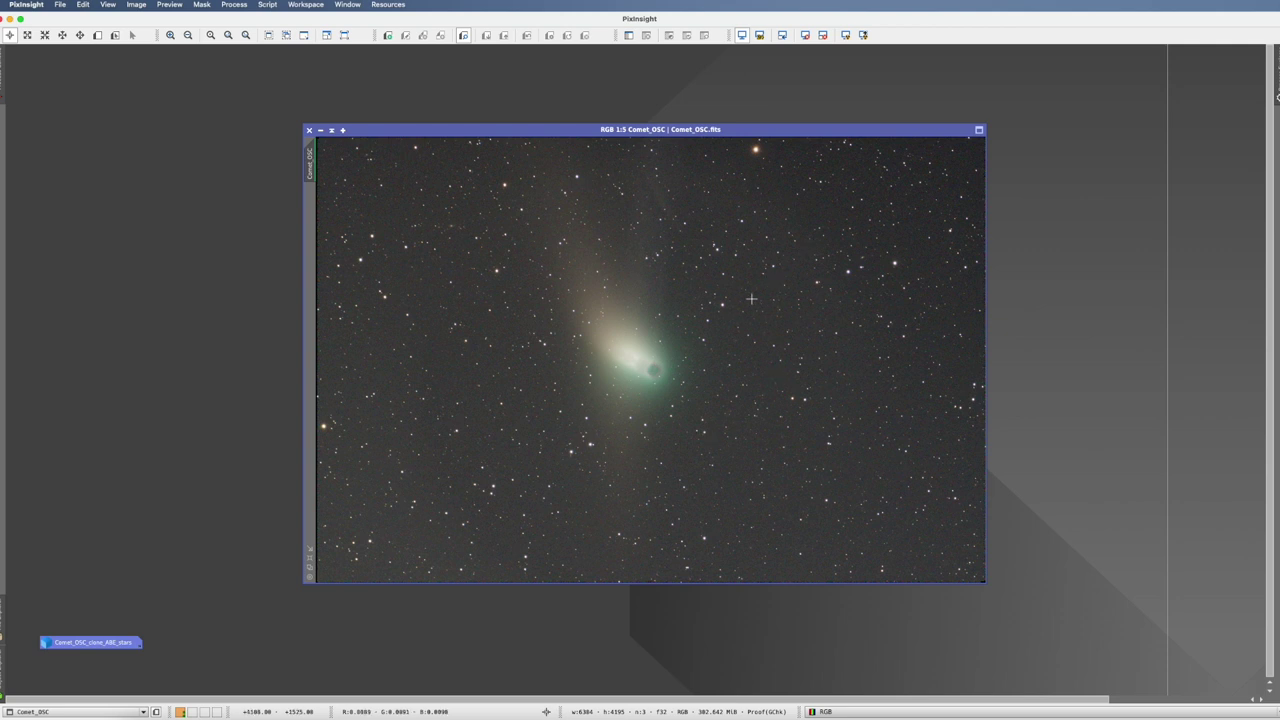
Restore the stars-only image, close Comet_OSC, fit the window and reset the screen stretch to linear.
double_click(116, 645)
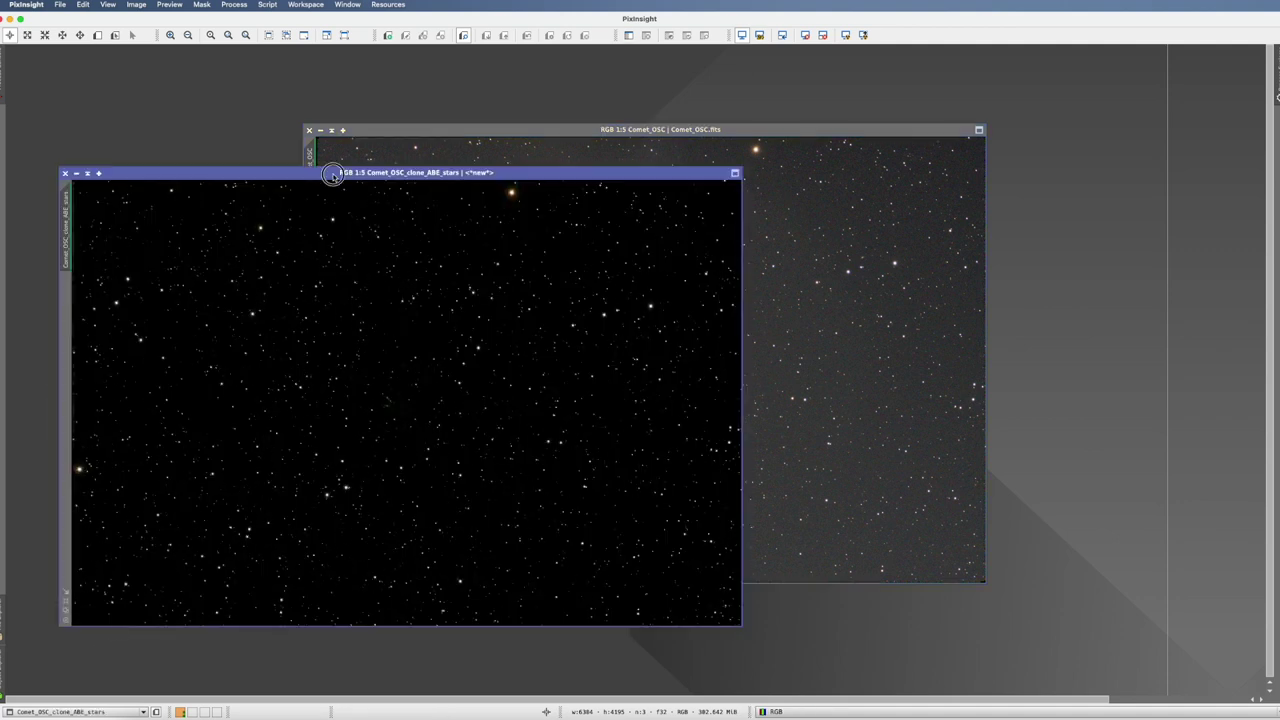
left_click_drag(334, 177, 697, 202)
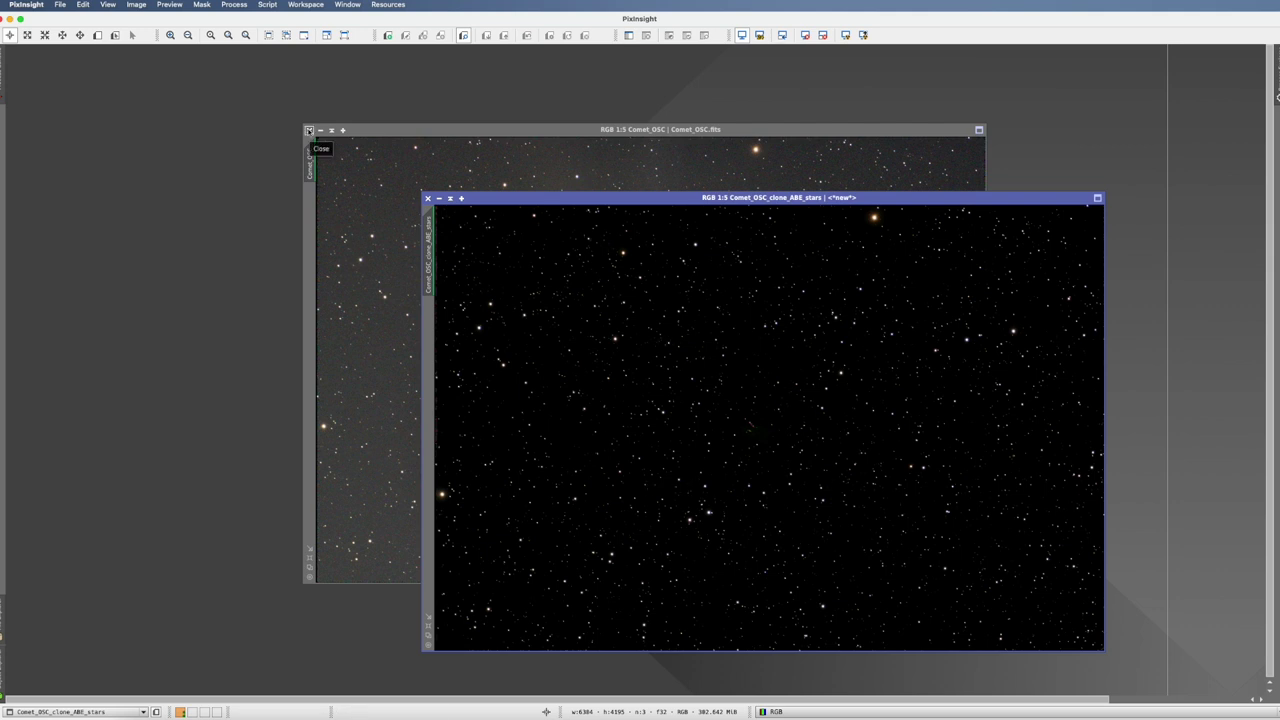
left_click(309, 131)
left_click_drag(560, 203, 444, 147)
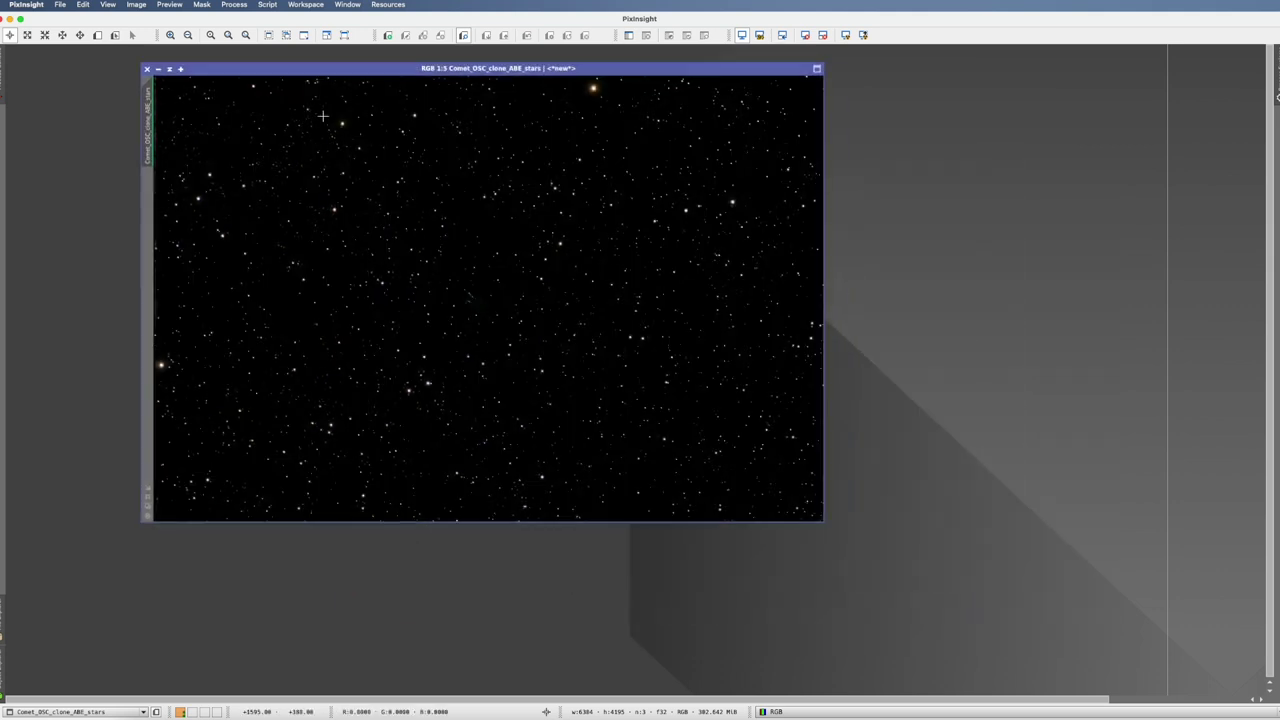
key("ctrl+shift+z")
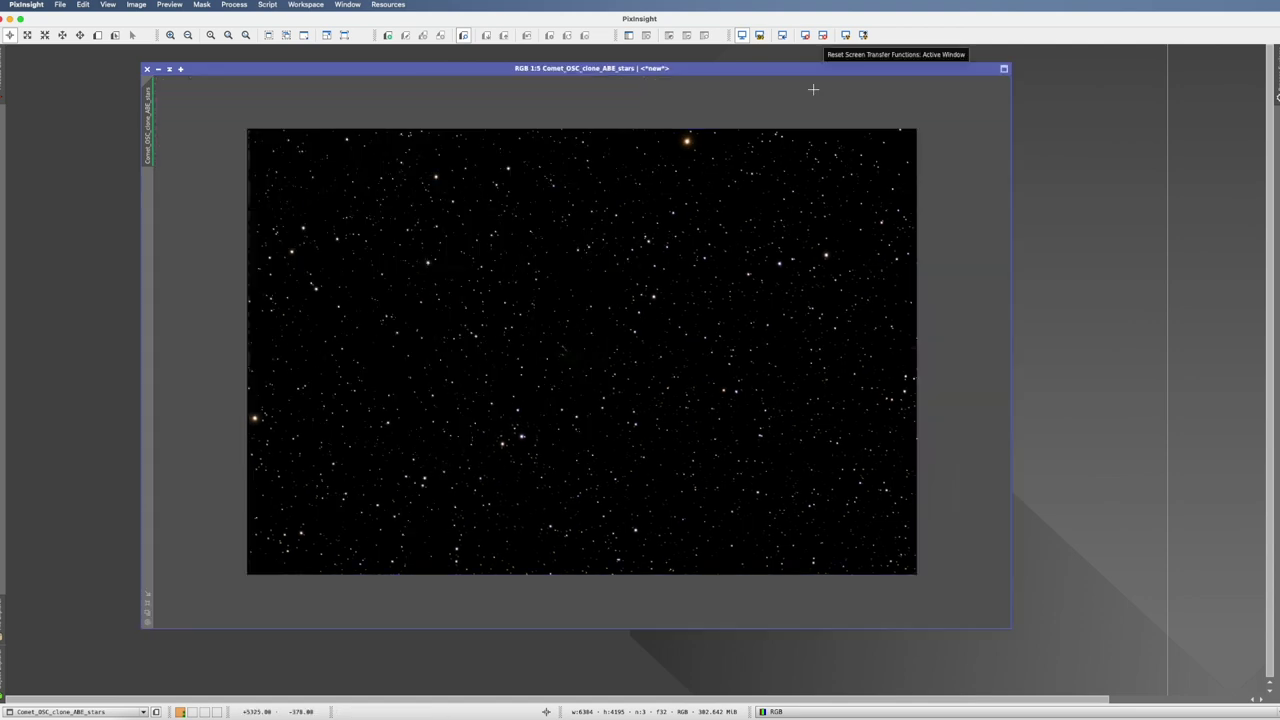
left_click(821, 37)
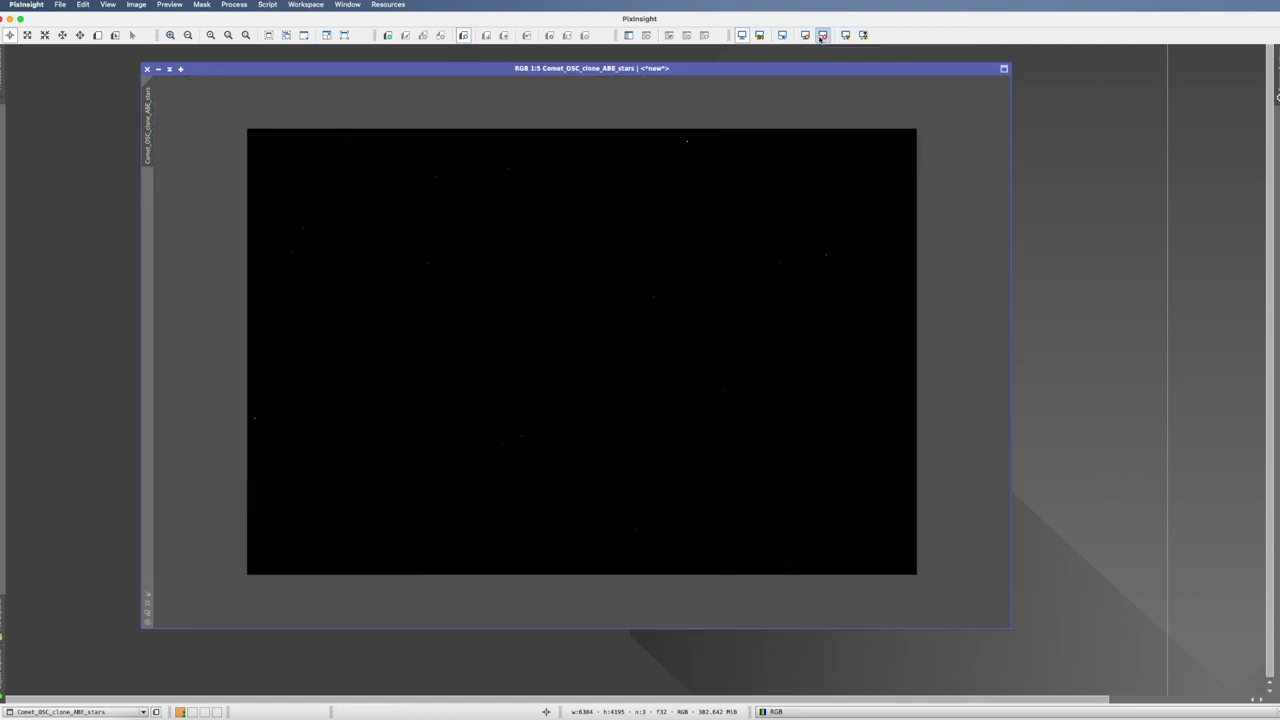
Apply an ArcsinhStretch with stretch factor 137 to the stars-only image.
left_click(268, 6)
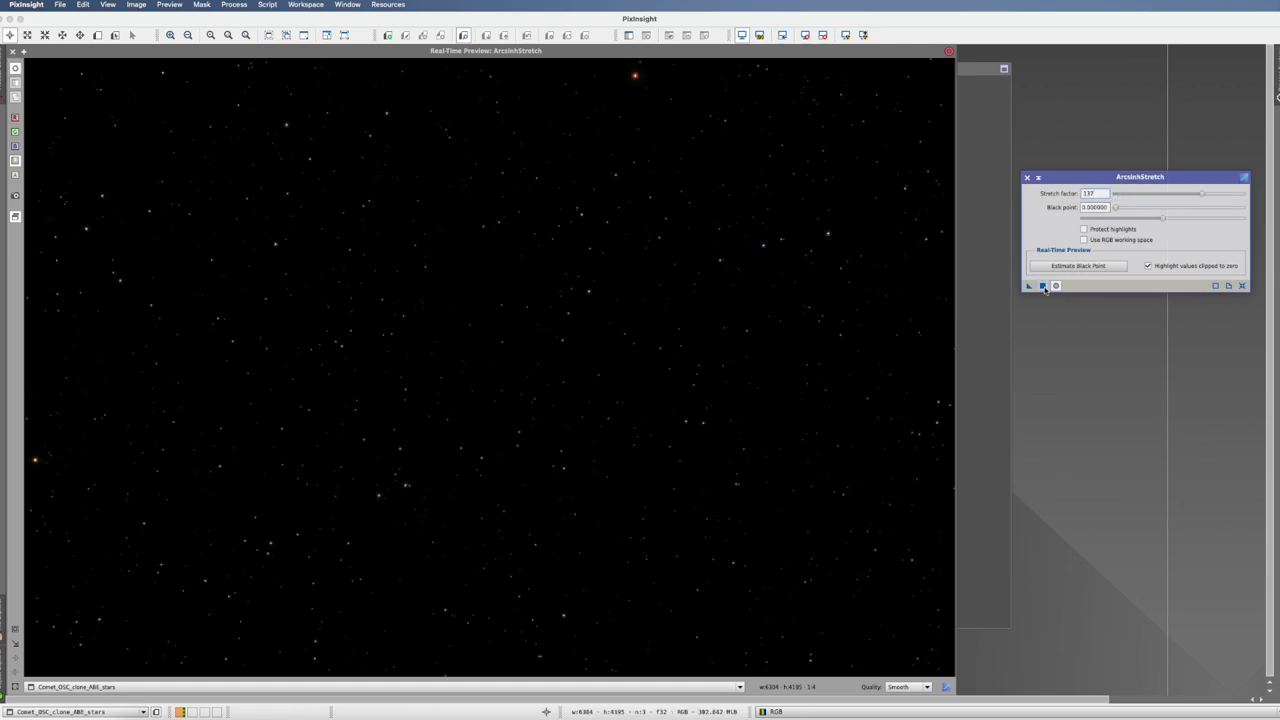
left_click(1042, 286)
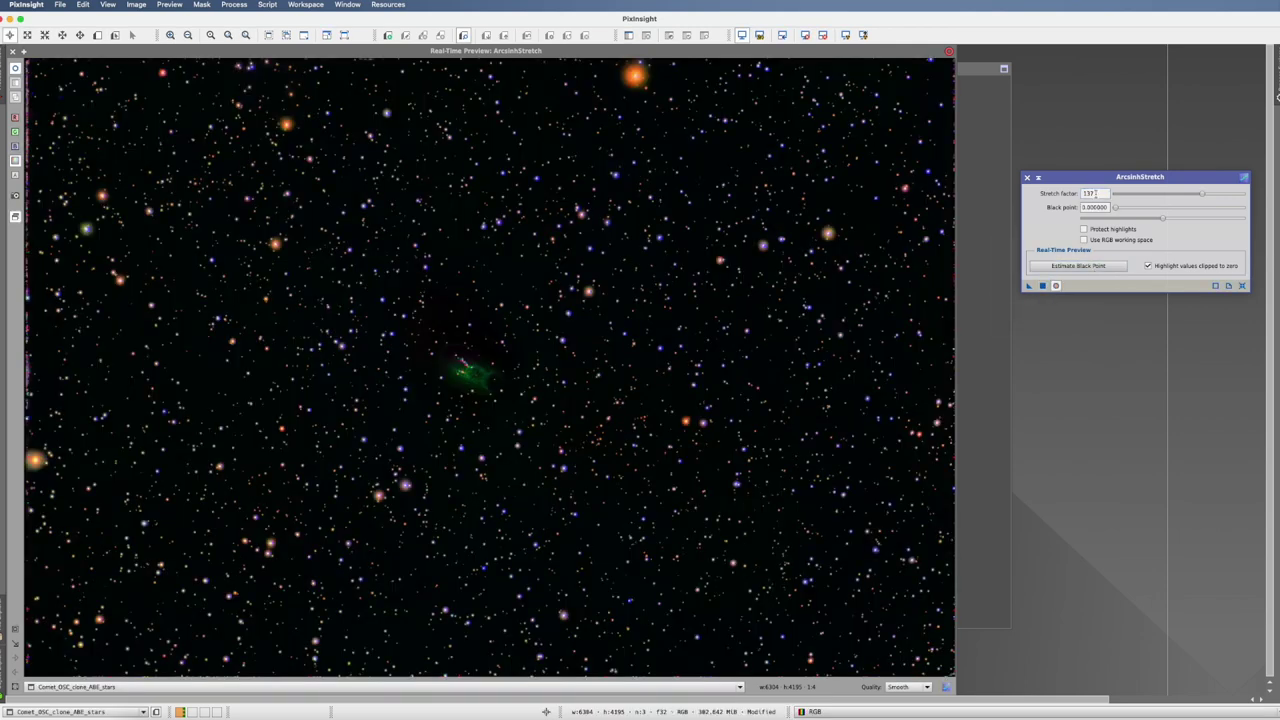
left_click(1026, 177)
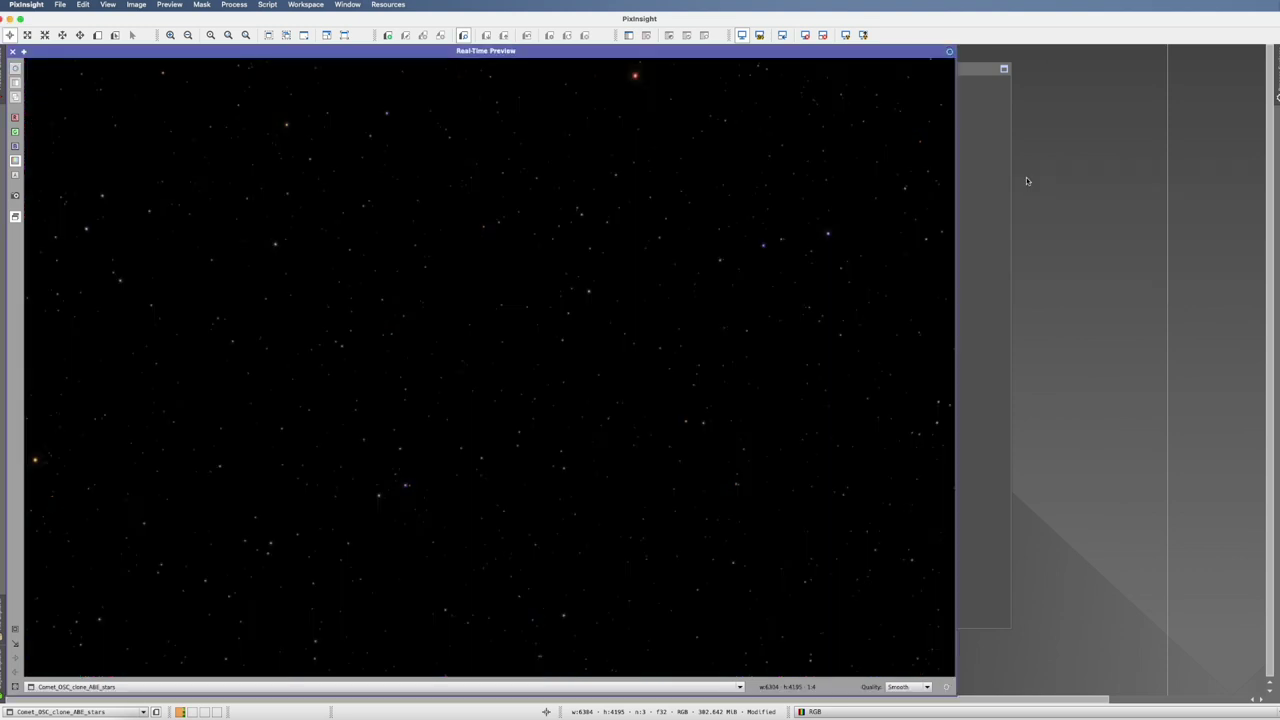
left_click(234, 4)
Open GeneralizedHyperbolicStretch with real-time preview and set the symmetry point from the histogram.
mouse_move(247, 20)
left_click(408, 430)
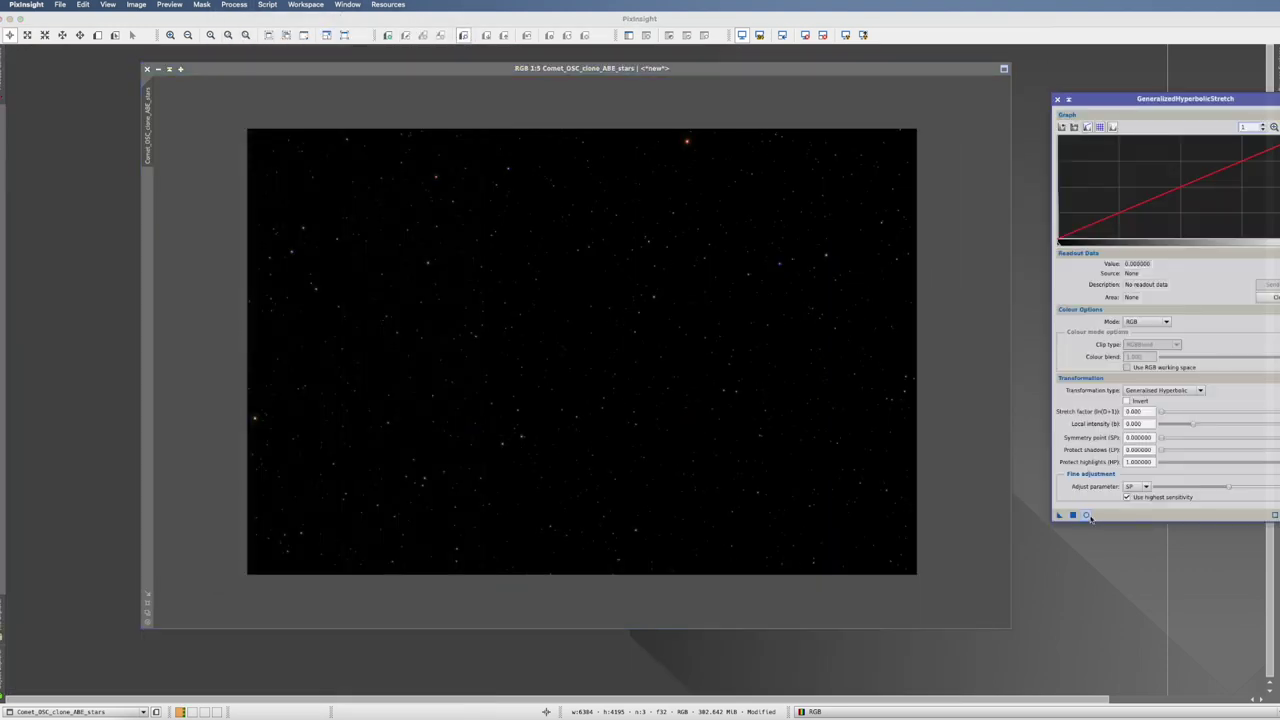
left_click(1086, 514)
left_click(995, 218)
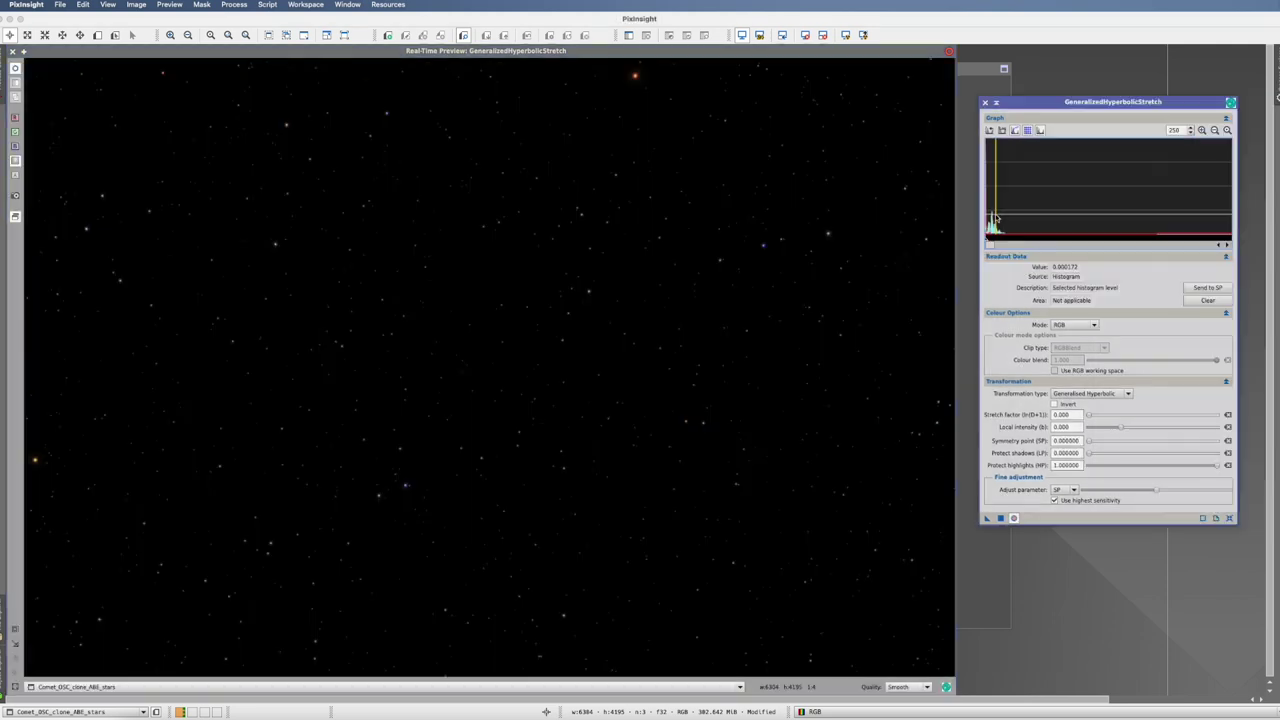
left_click(1208, 288)
Stretch with local intensity 9.630 and stretch factor 2.820, then apply a second 0.160 pass.
left_click_drag(1154, 424, 1183, 427)
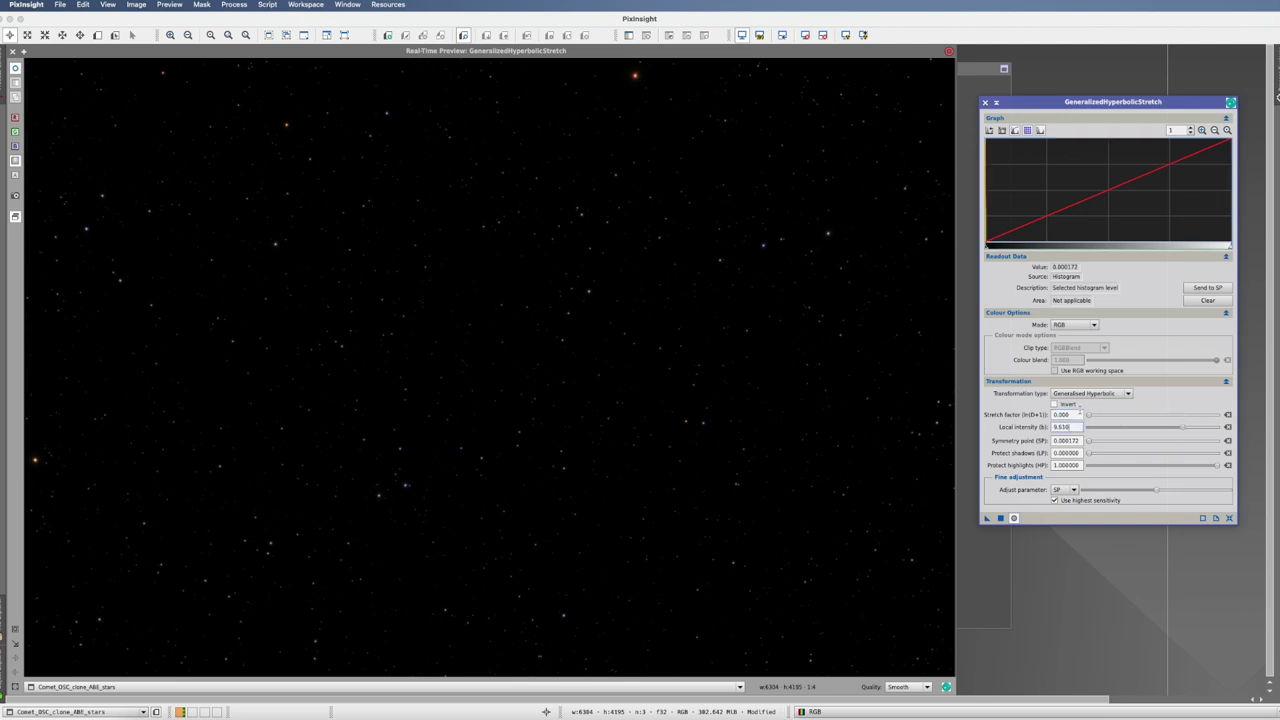
left_click_drag(1089, 414, 1107, 413)
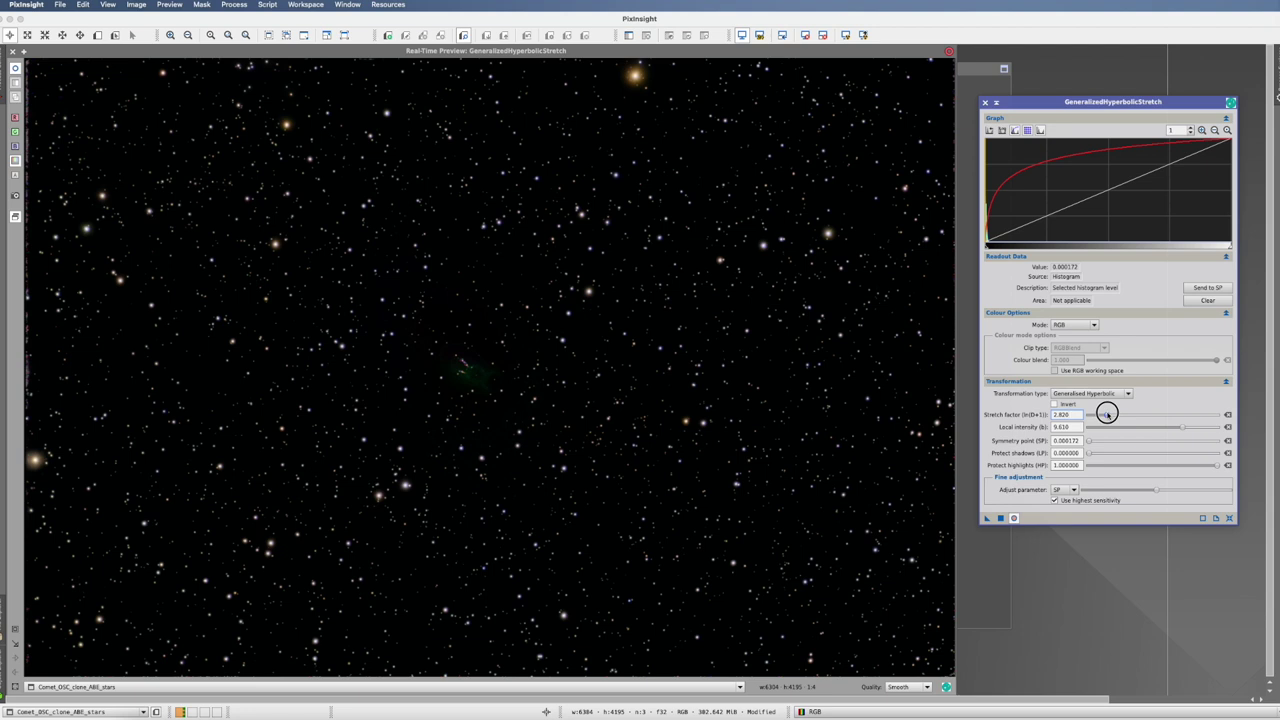
left_click_drag(1107, 413, 1105, 413)
left_click(1001, 519)
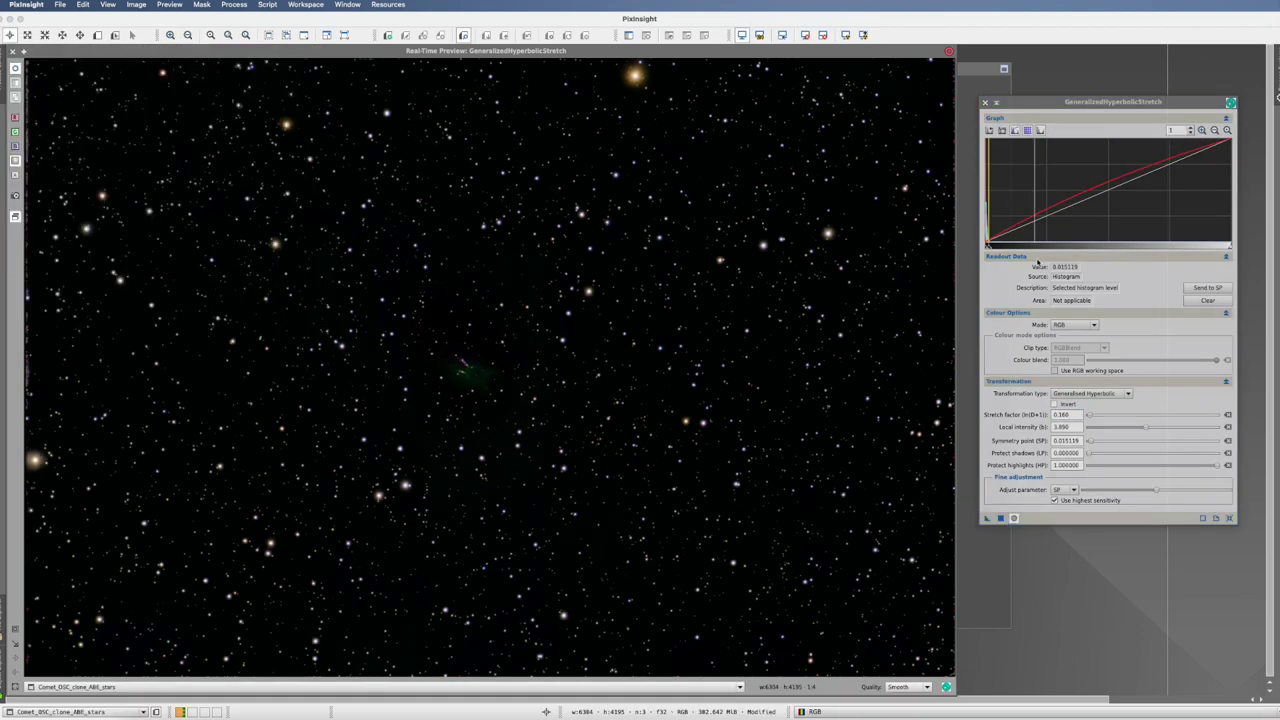
left_click(1001, 519)
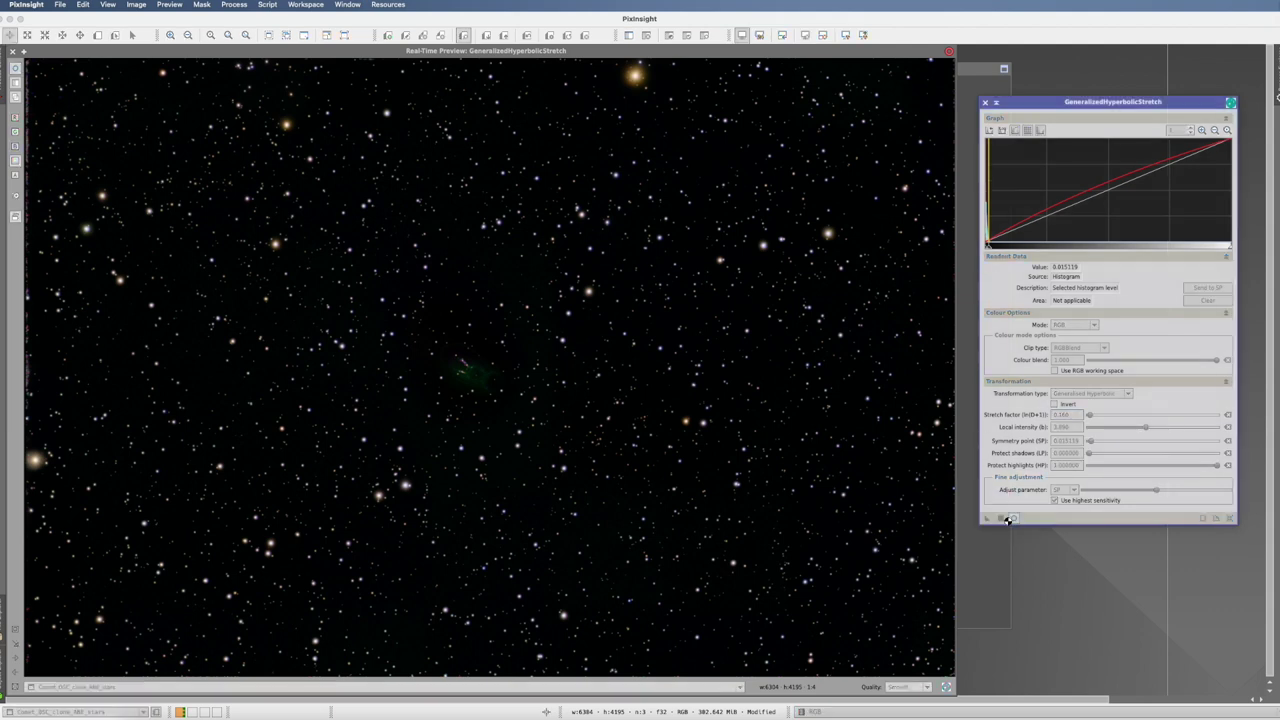
left_click(985, 102)
left_click(822, 35)
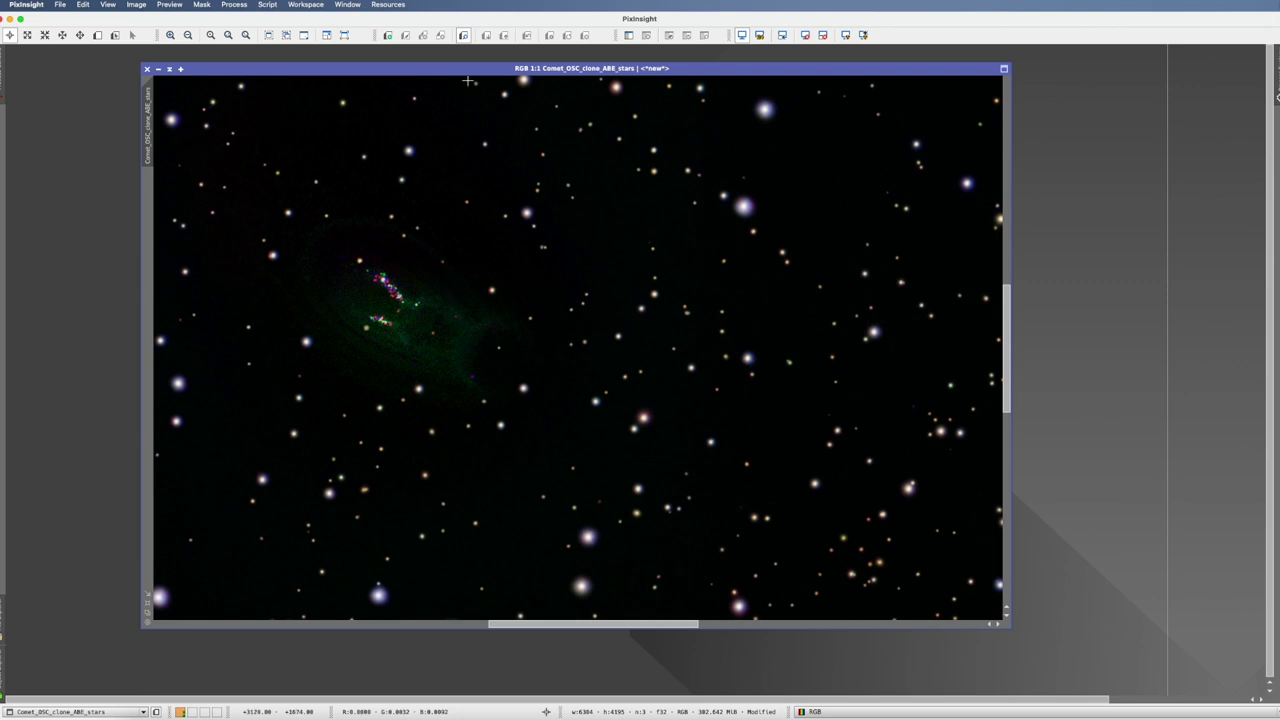
Open CloneStamp and set its brush radius to 40.
left_click_drag(546, 624, 463, 624)
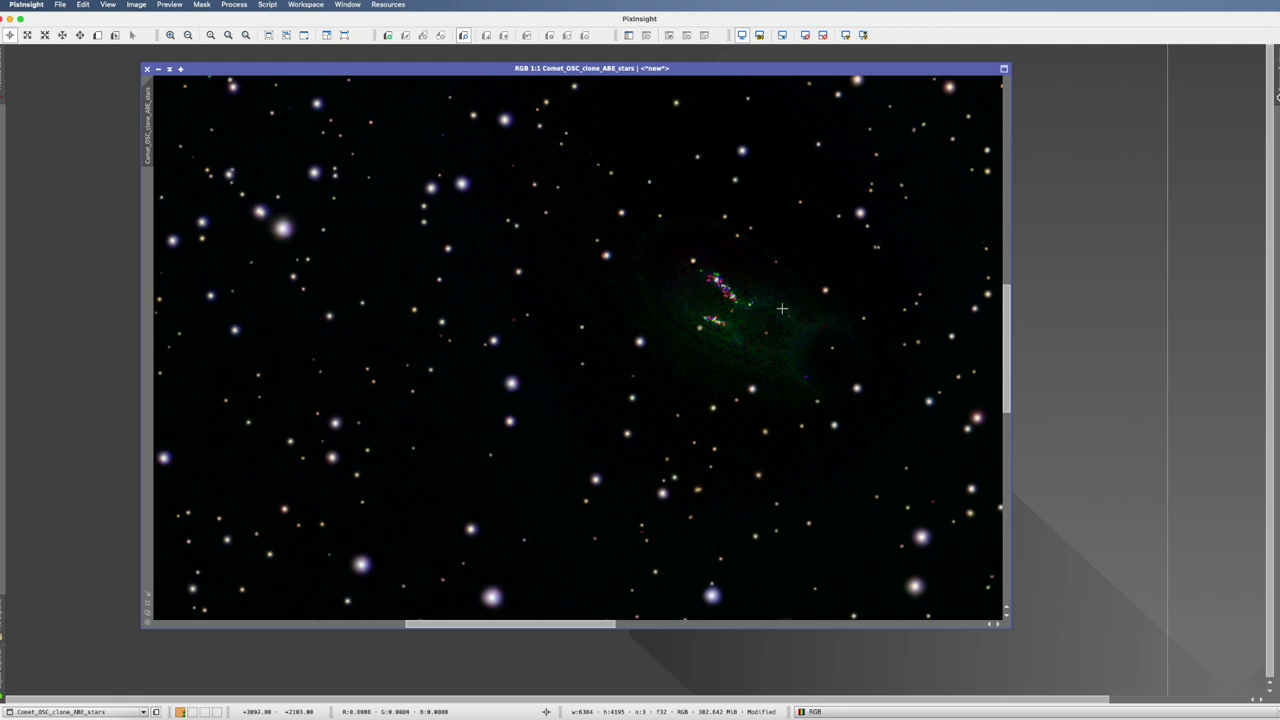
left_click(235, 6)
mouse_move(246, 20)
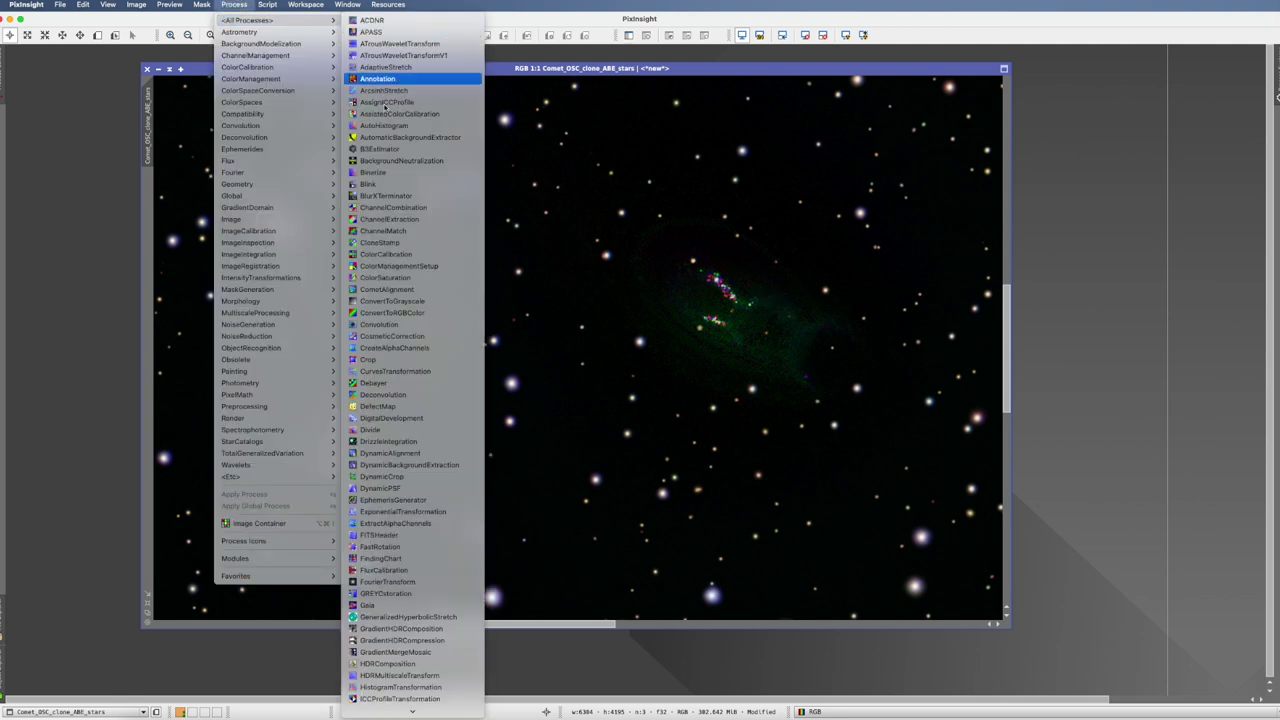
left_click(380, 242)
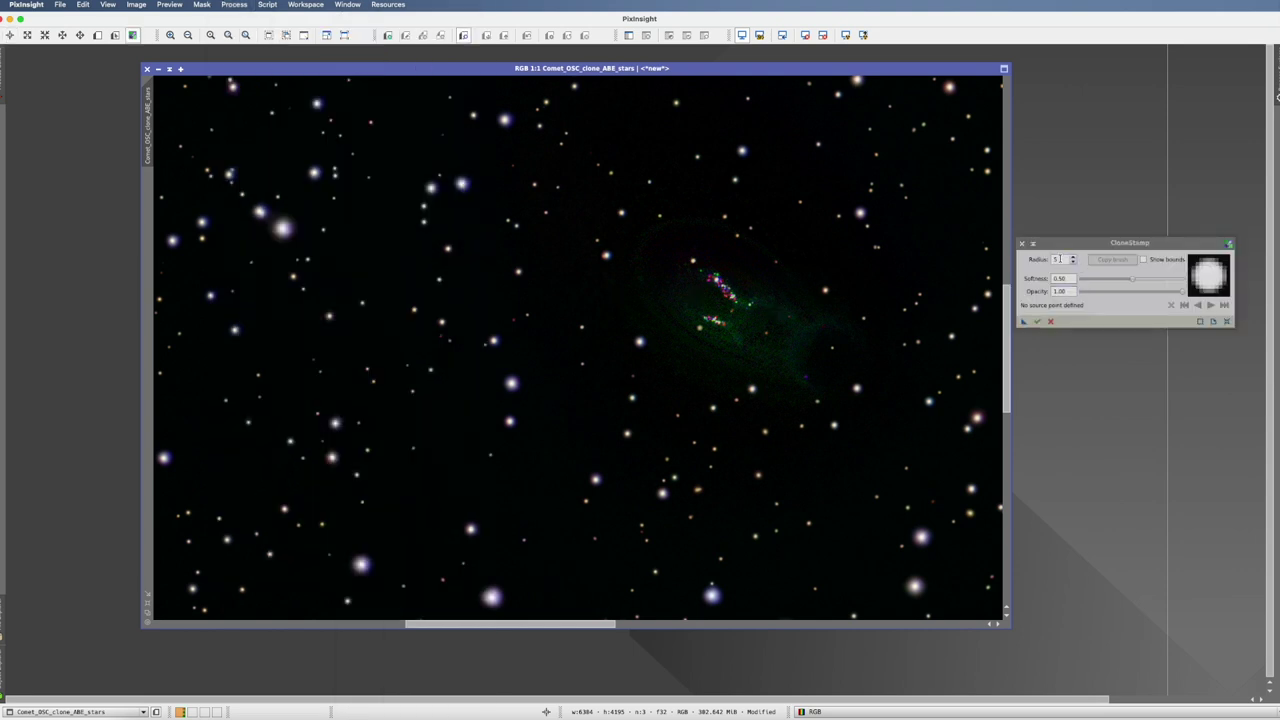
double_click(1059, 259)
type("40")
key("Return")
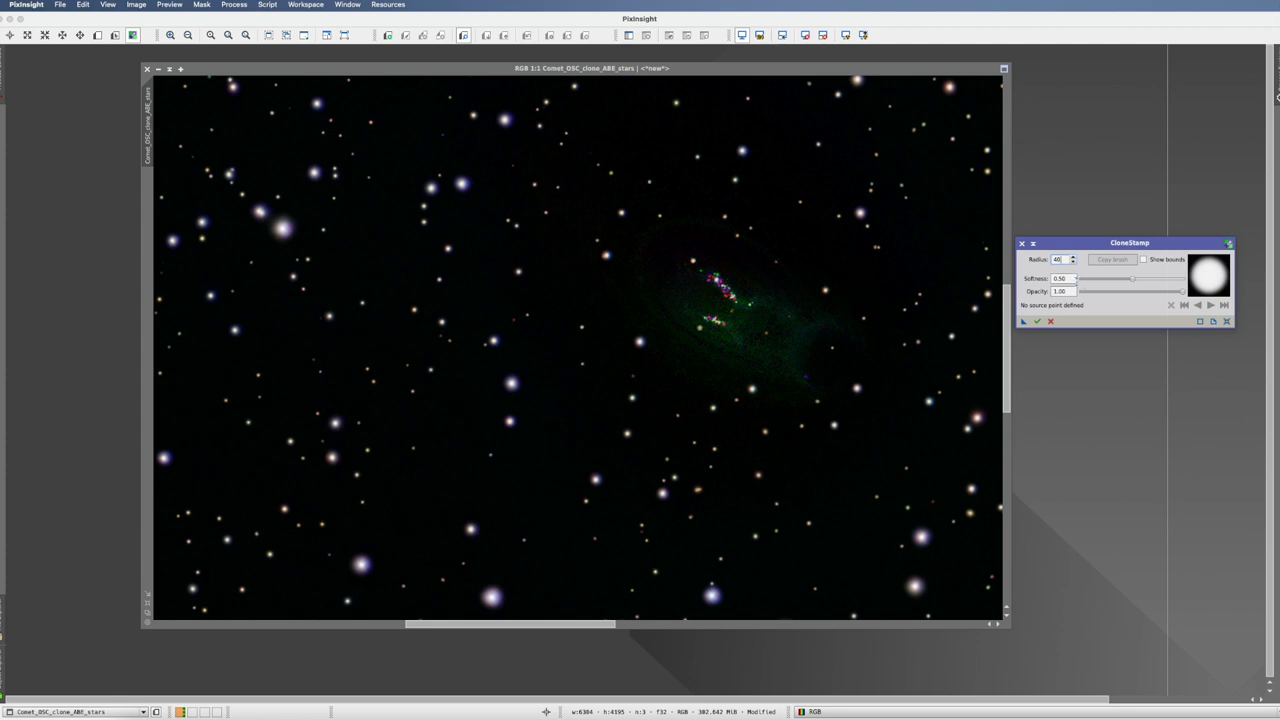
left_click(1066, 279)
Clone over the comet's green glow and magenta star remnants, then commit the edits.
left_click(790, 232, "ctrl")
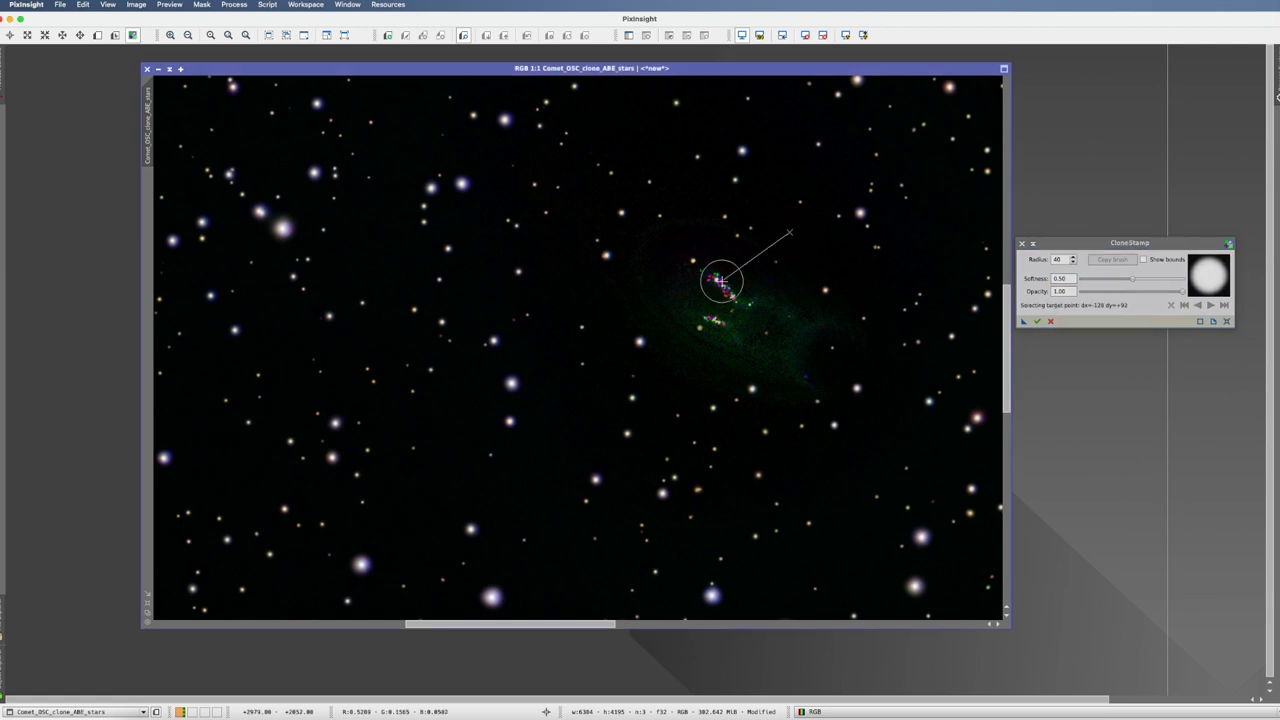
left_click(718, 286)
left_click(714, 323)
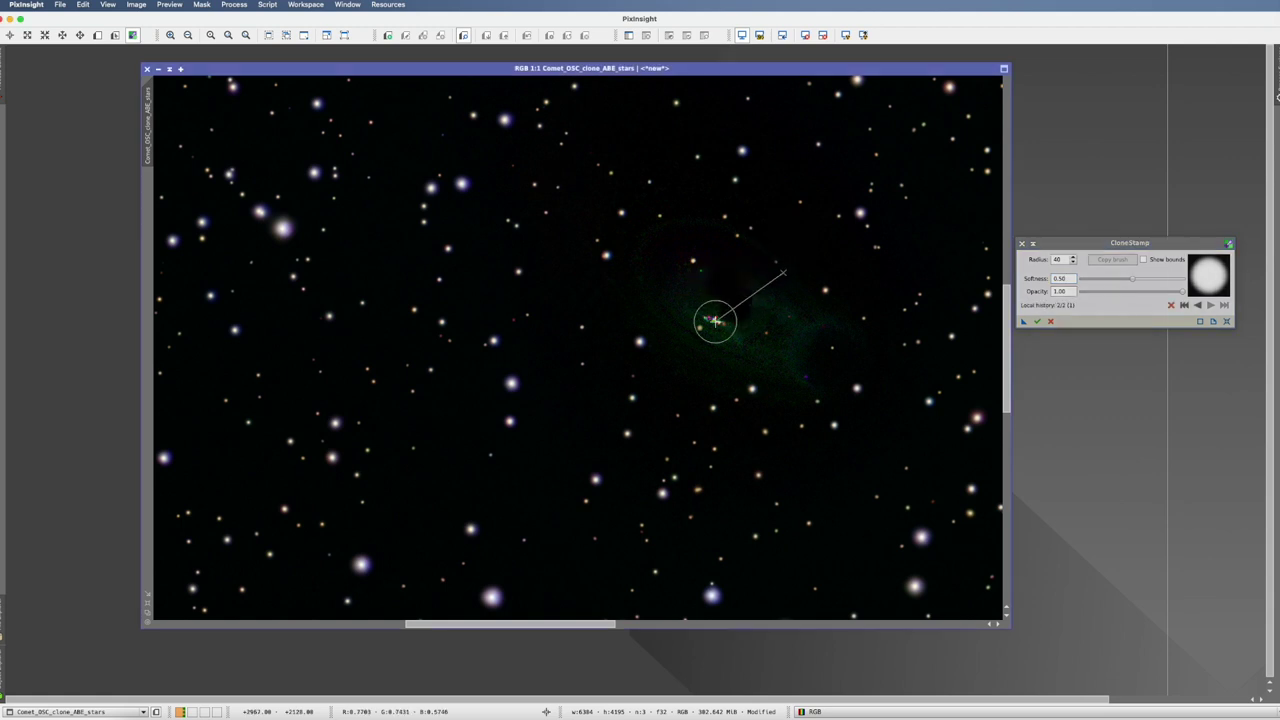
left_click(723, 311)
left_click_drag(725, 313, 671, 297)
left_click_drag(802, 333, 777, 371)
left_click(921, 232, "ctrl")
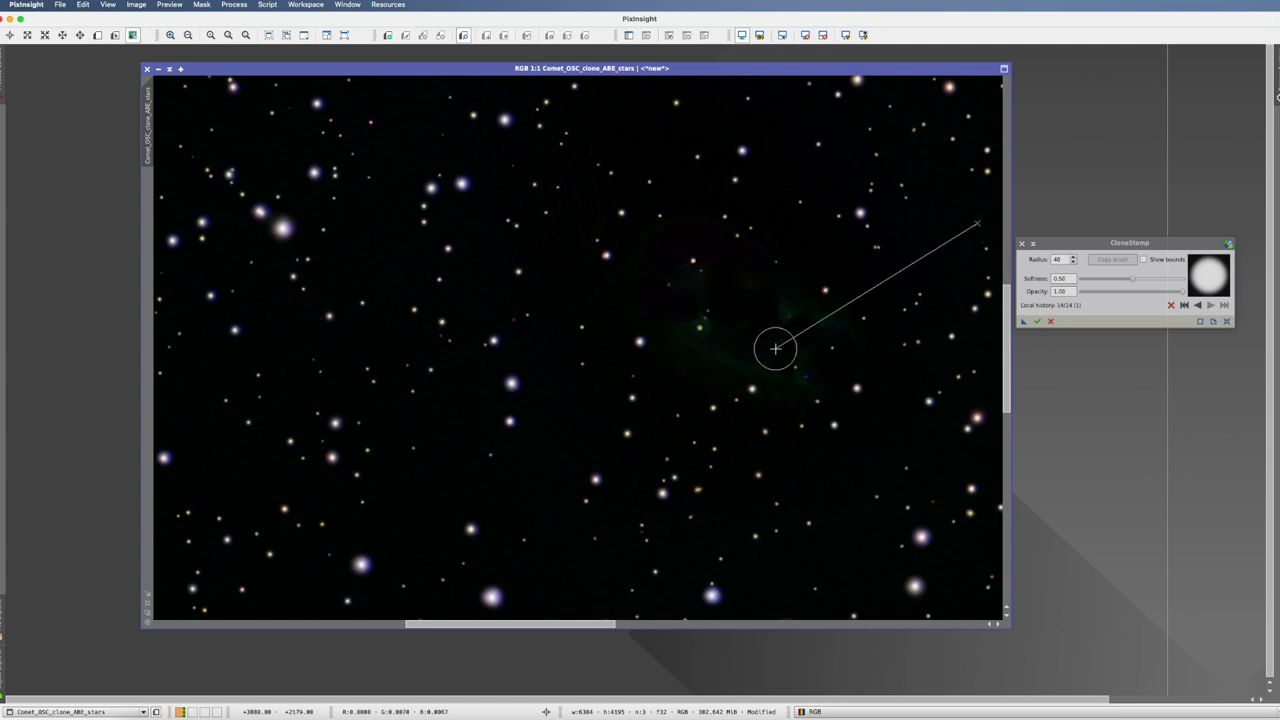
left_click(1037, 321)
scroll(659, 307, "down", 5)
scroll(659, 307, "up", 1)
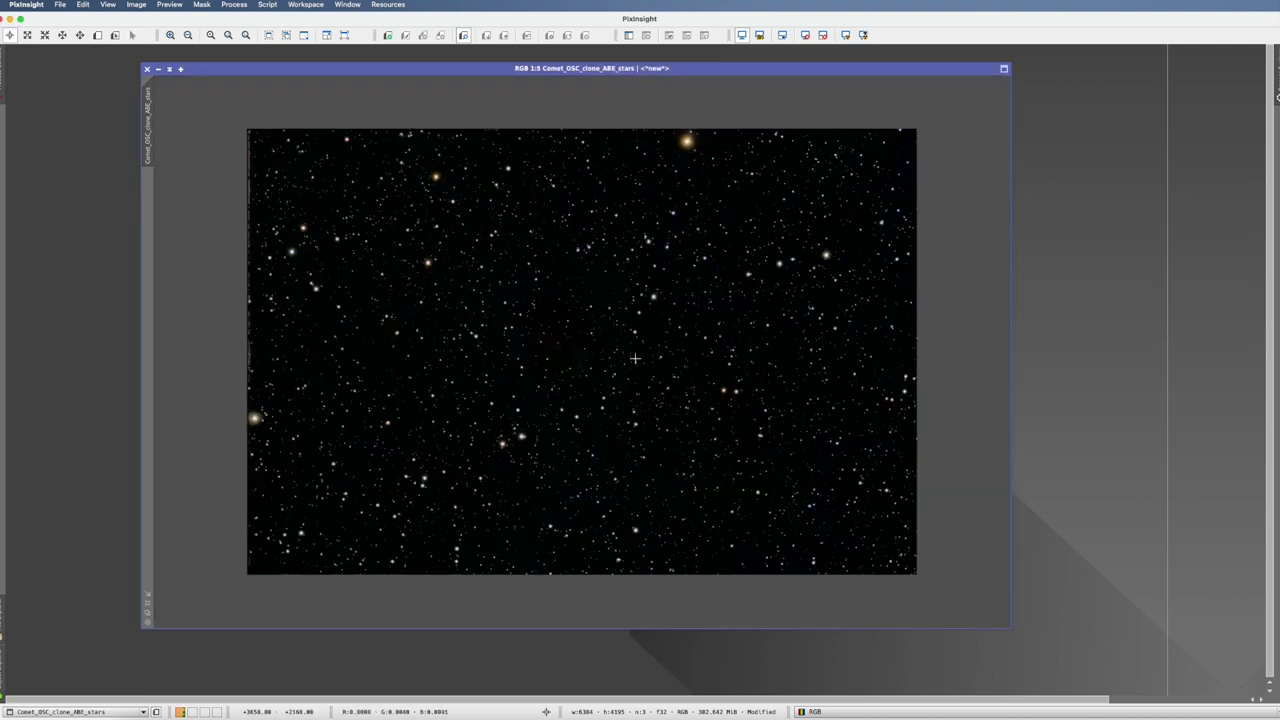
Iconize the Comet_OSC_clone_ABE_stars window, briefly visit Preview, and return to PixInsight.
key("super+m")
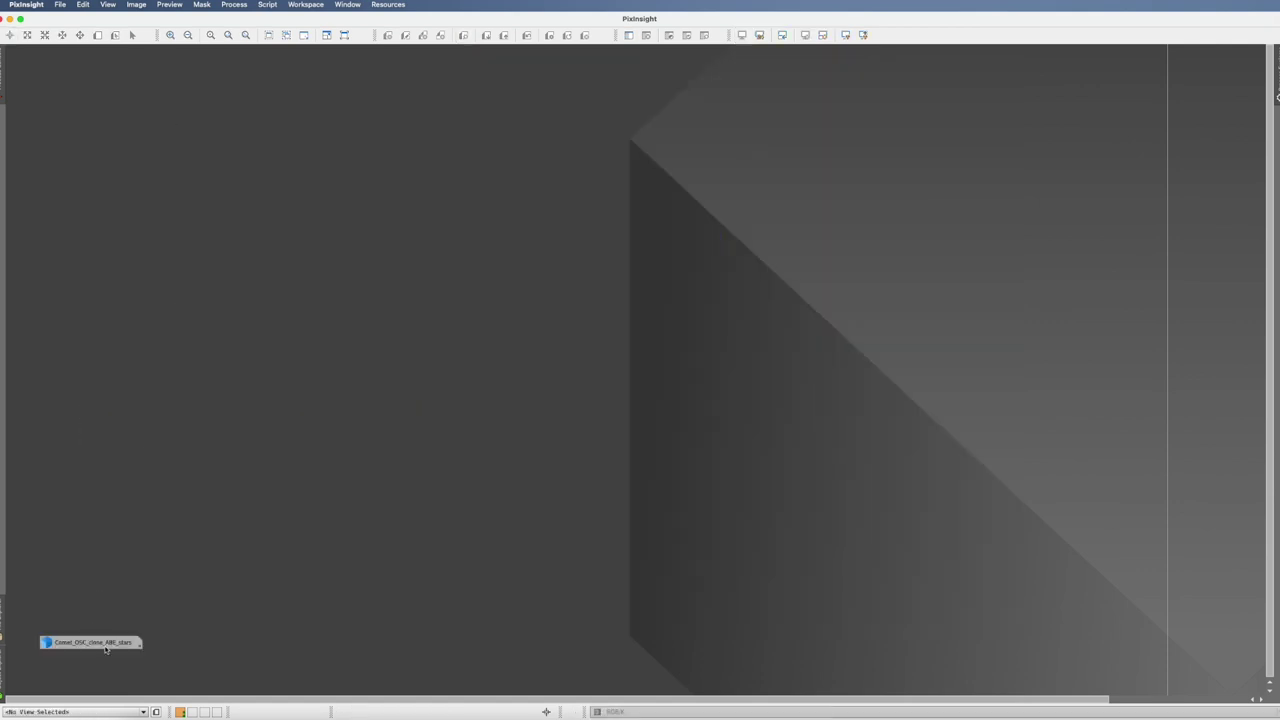
key("super+Tab")
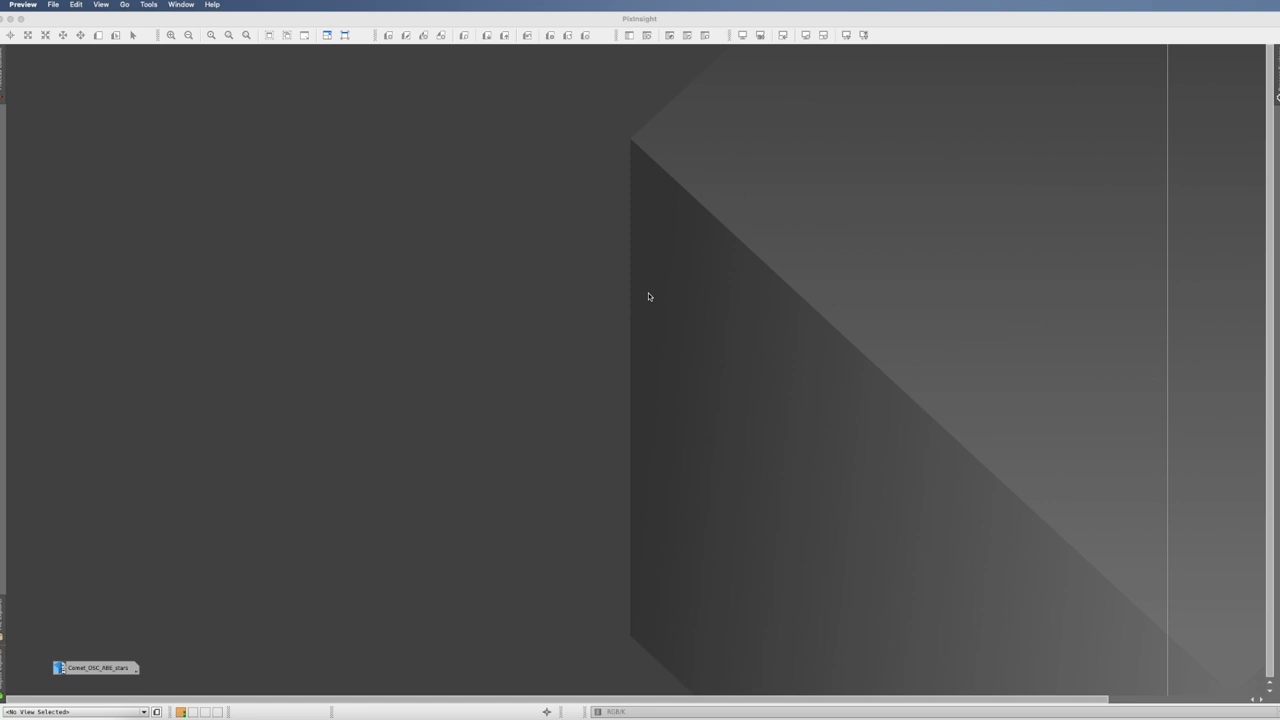
left_click(648, 293)
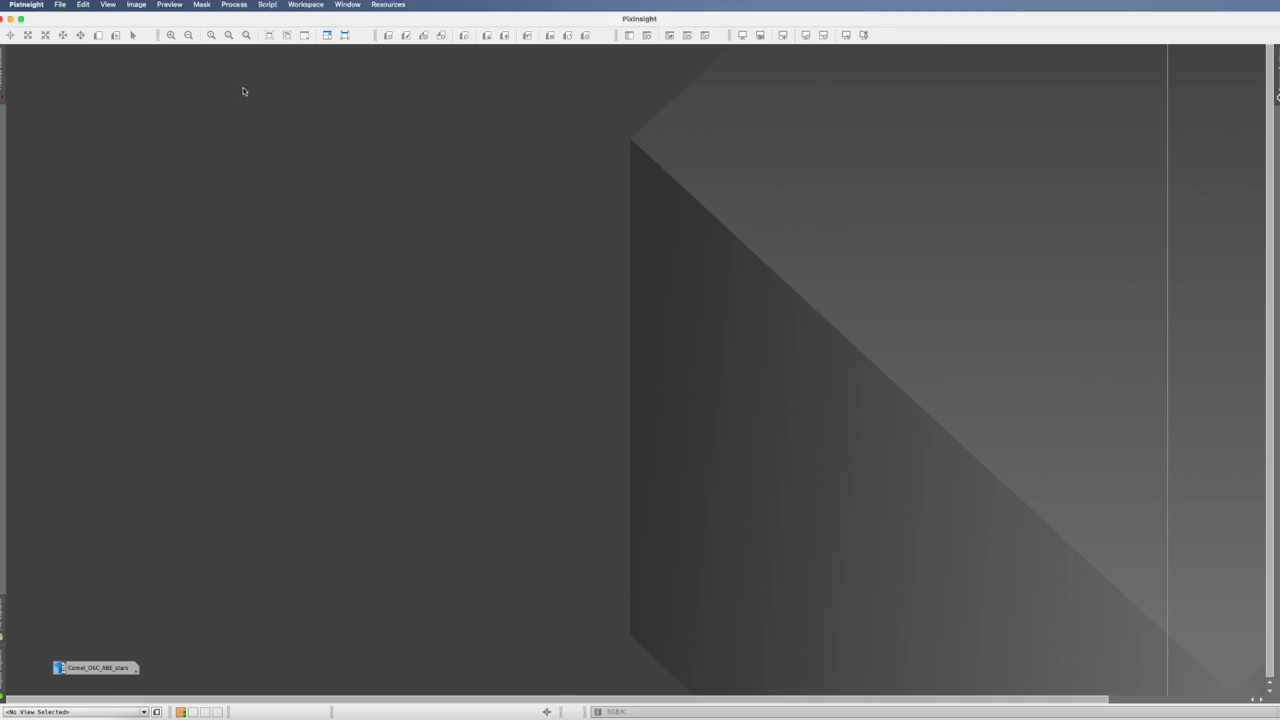
Open CometAlignment and add every light frame from the Registeration2 folder as targets.
left_click(236, 6)
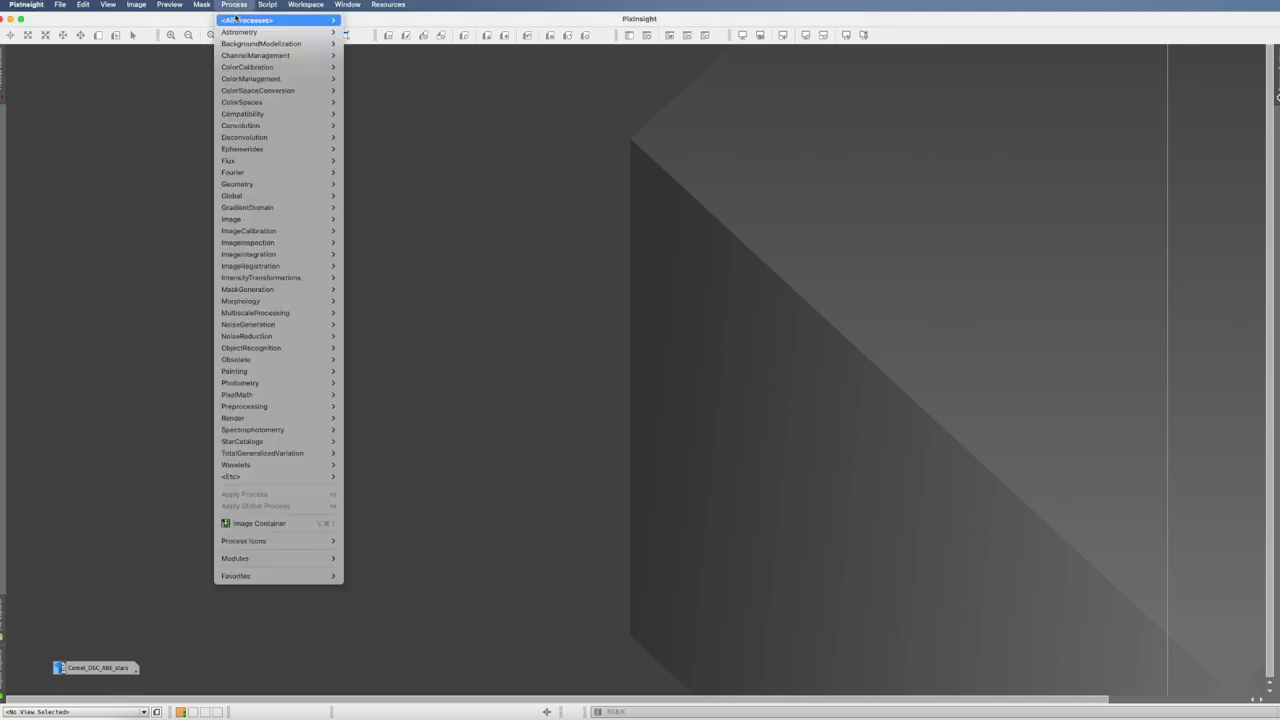
mouse_move(234, 67)
mouse_move(230, 150)
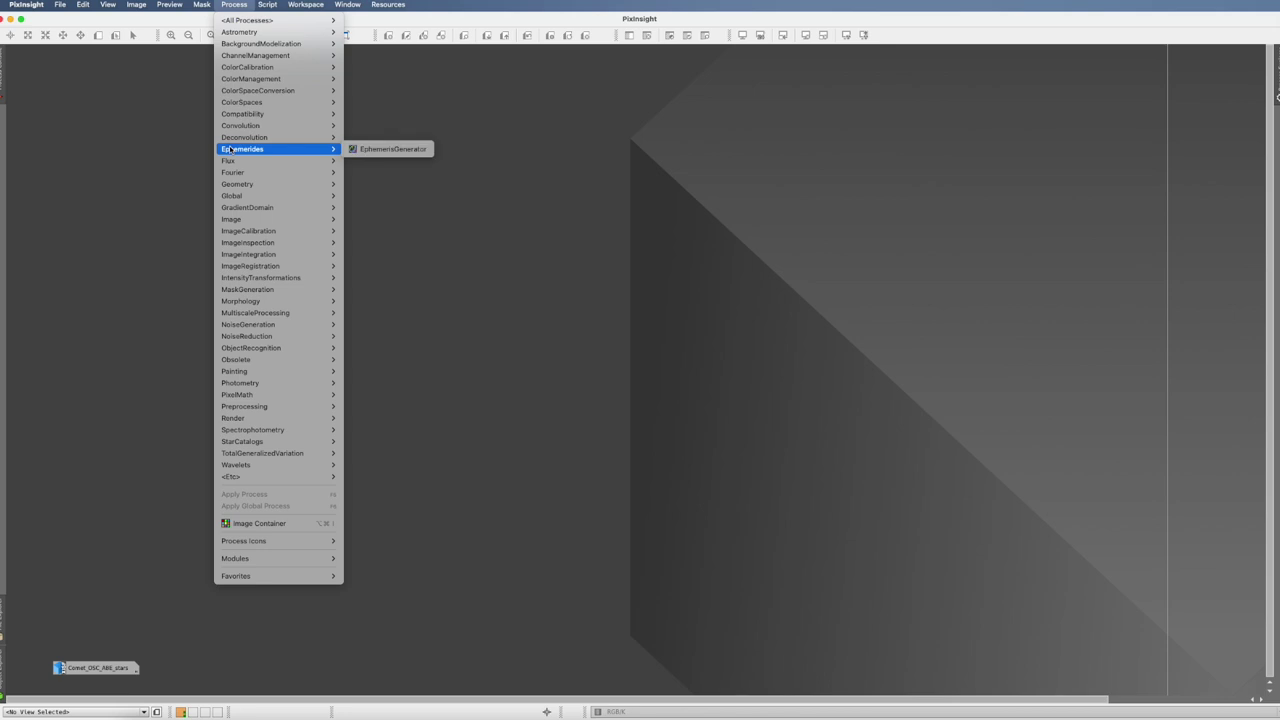
mouse_move(250, 266)
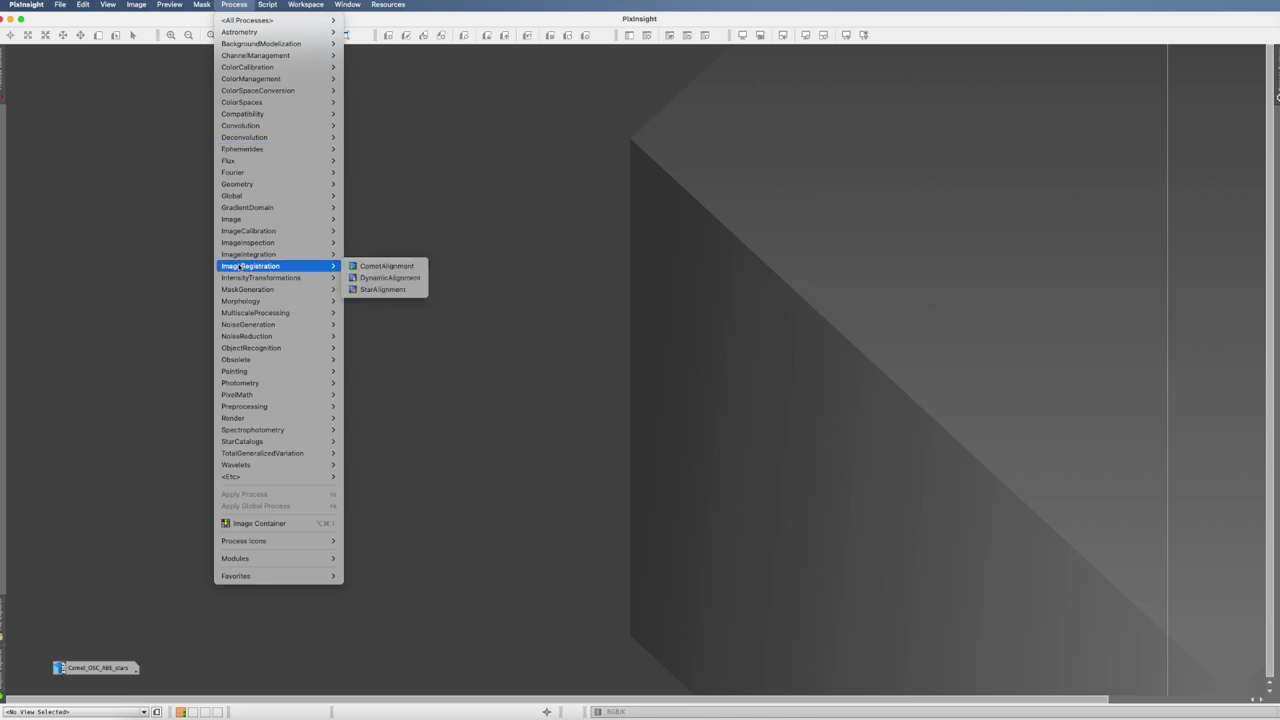
left_click(375, 265)
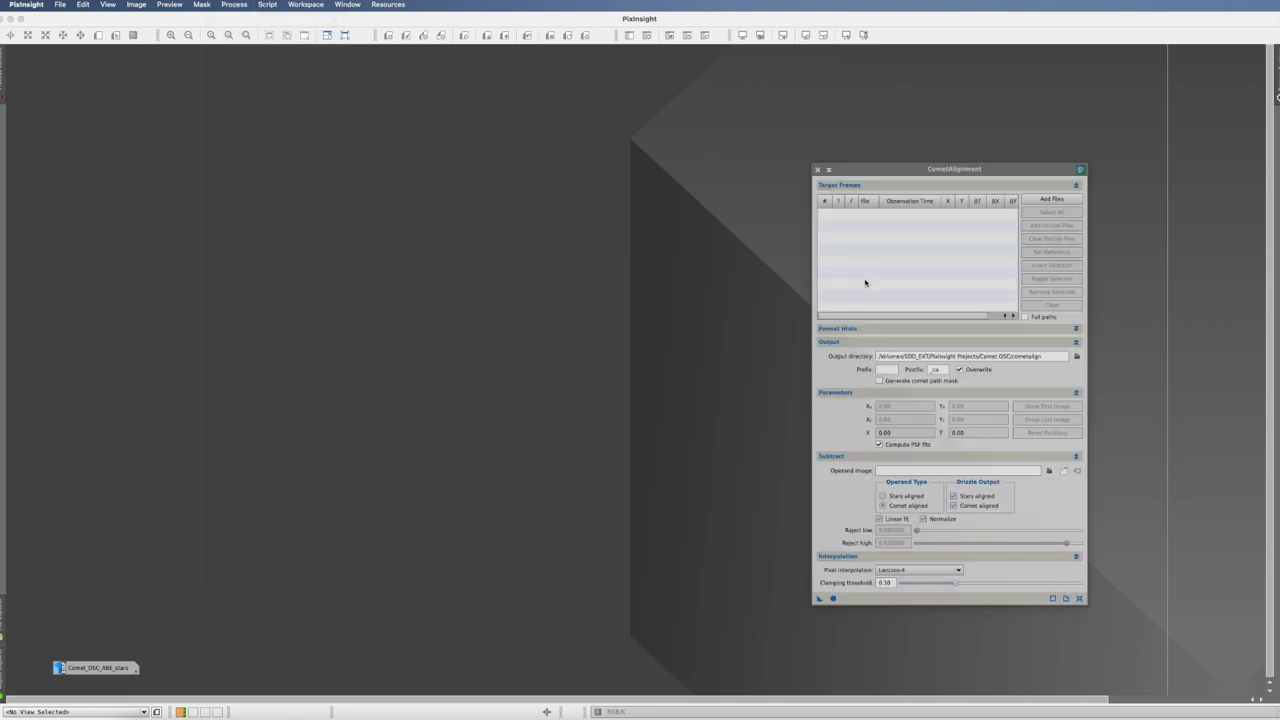
left_click(1052, 201)
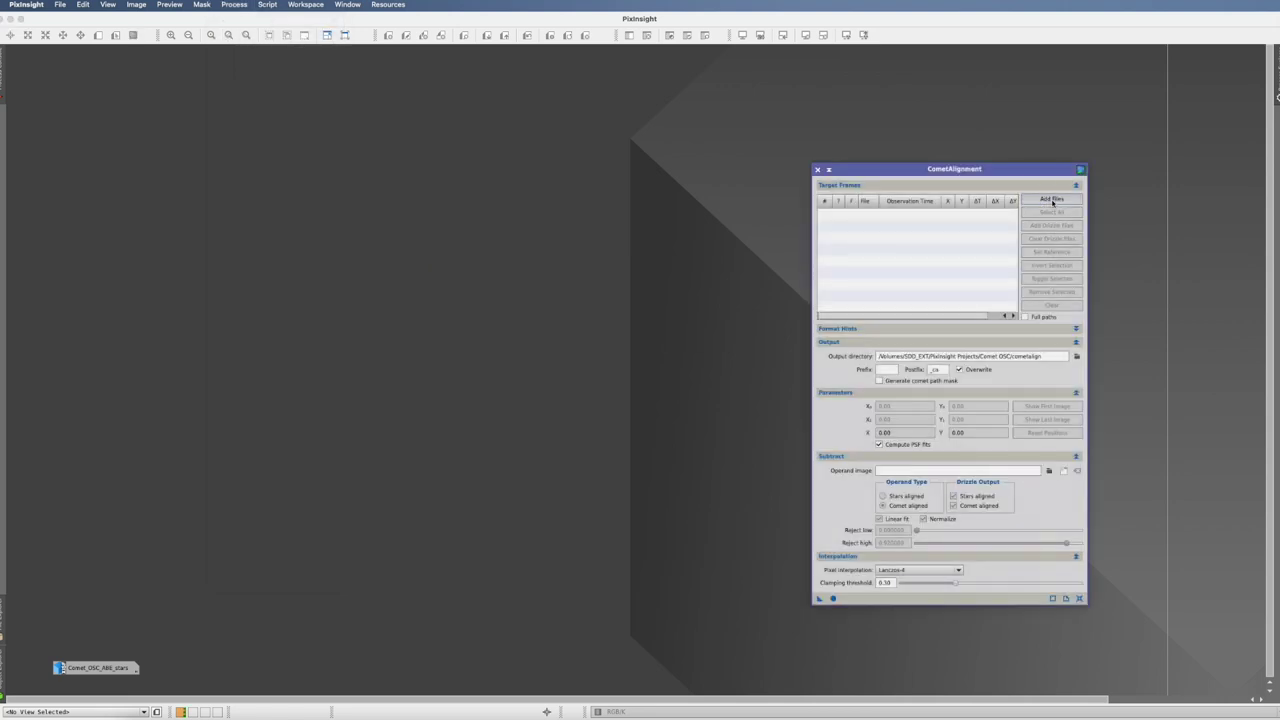
scroll(530, 330, "down", 5)
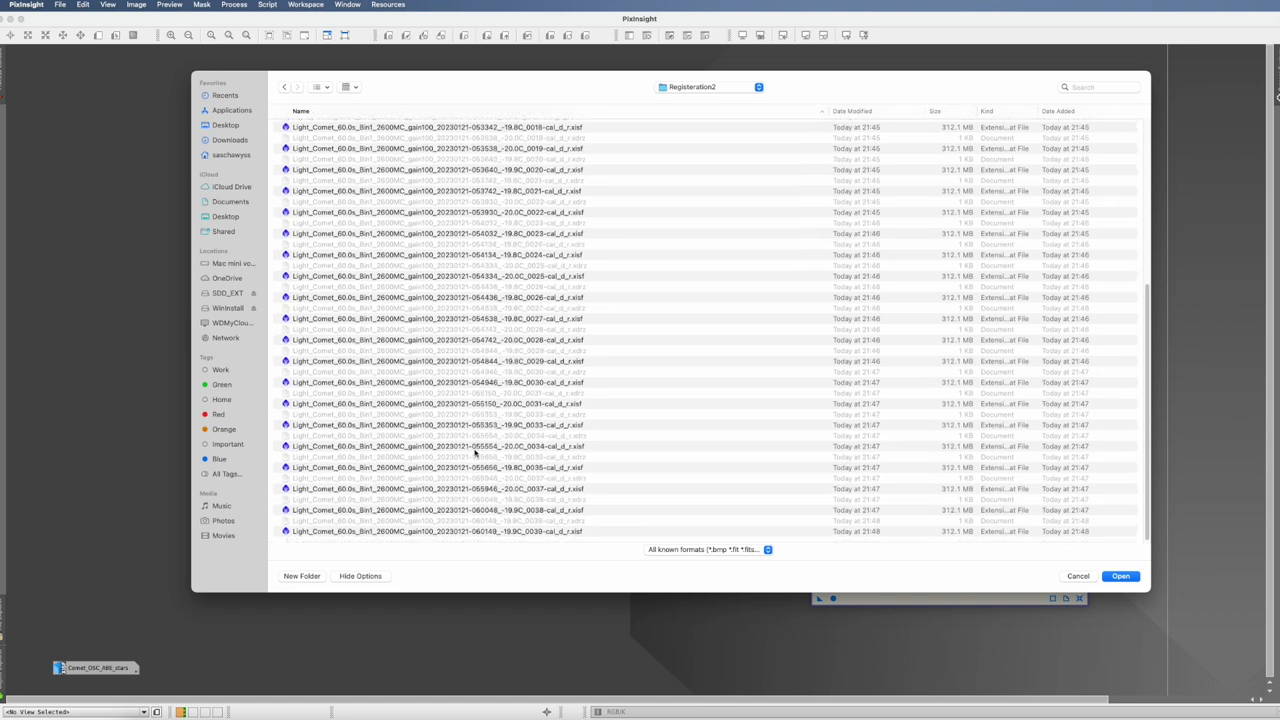
key("super+a")
key("Return")
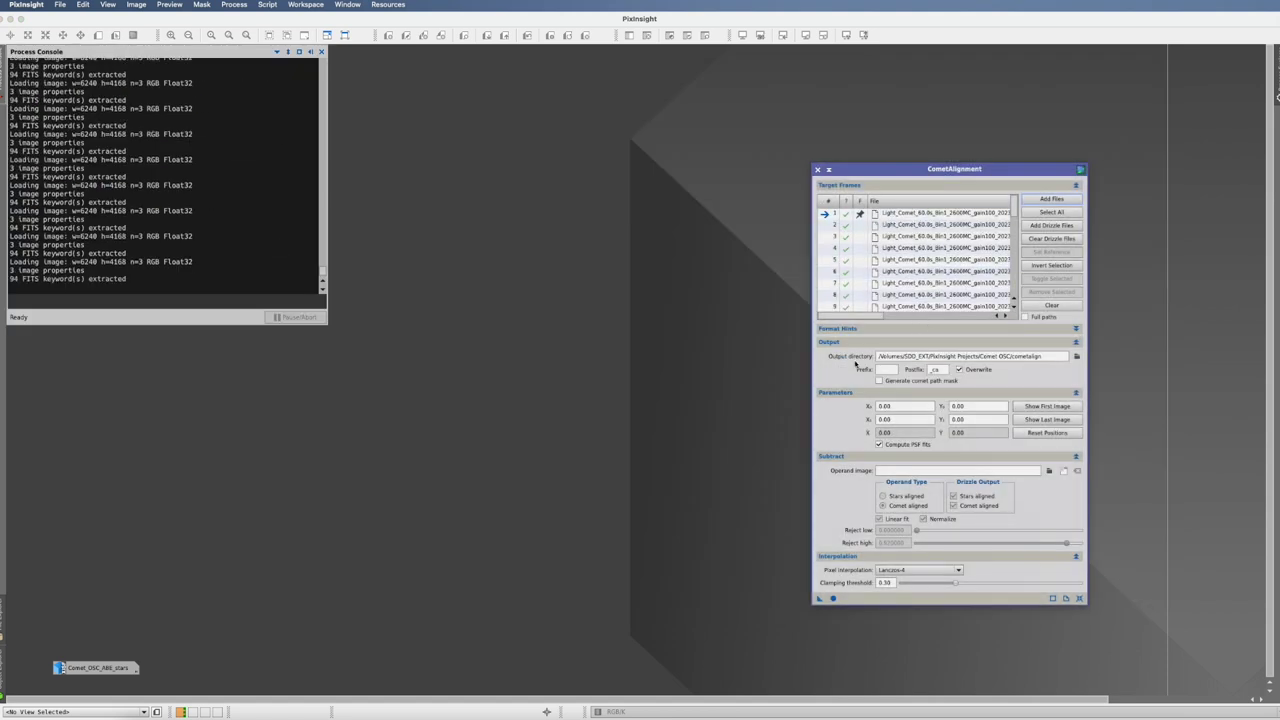
Keep the output folder and mark the comet nucleus on the auto-stretched first frame.
left_click(1077, 356)
left_click(1163, 563)
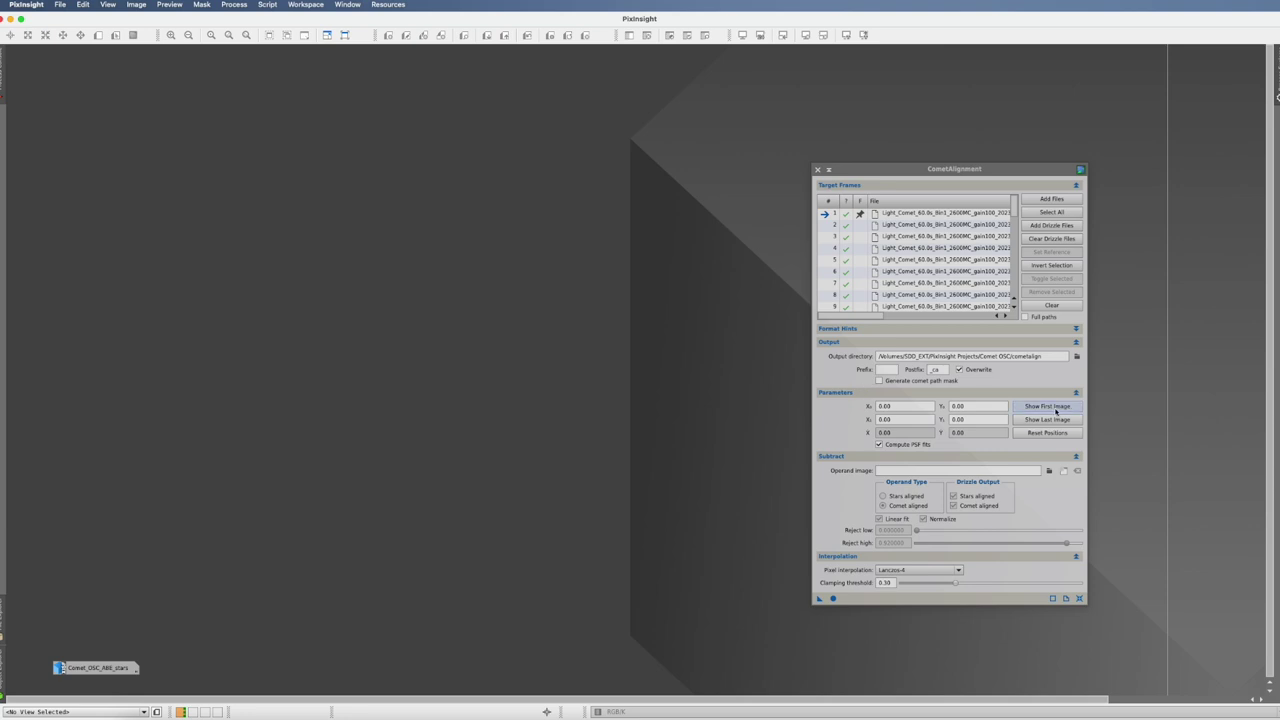
left_click(1047, 407)
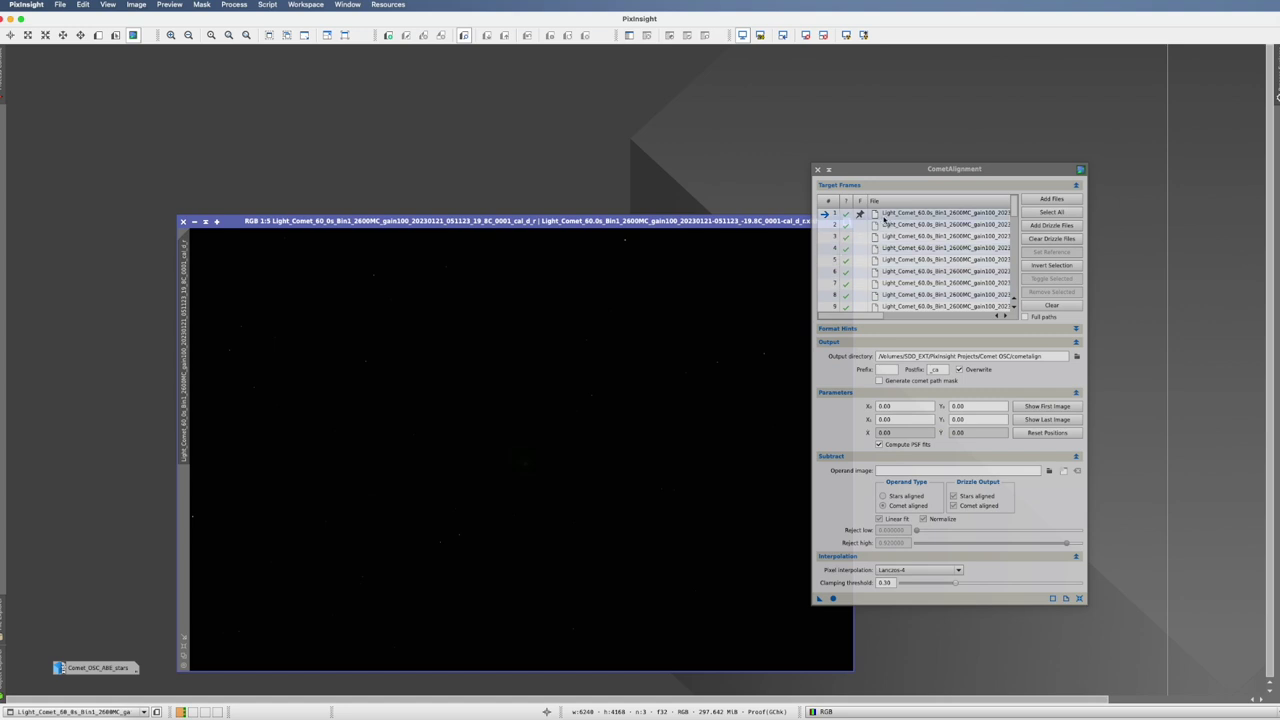
left_click(846, 36)
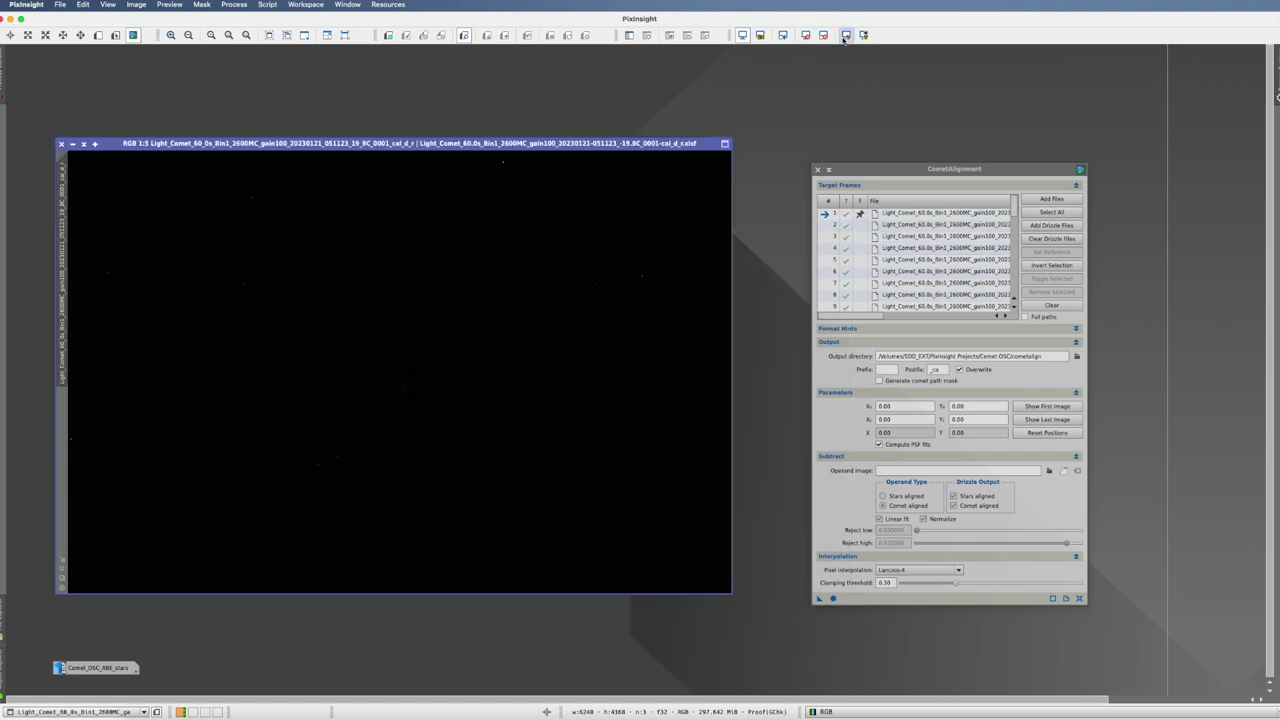
left_click(846, 36)
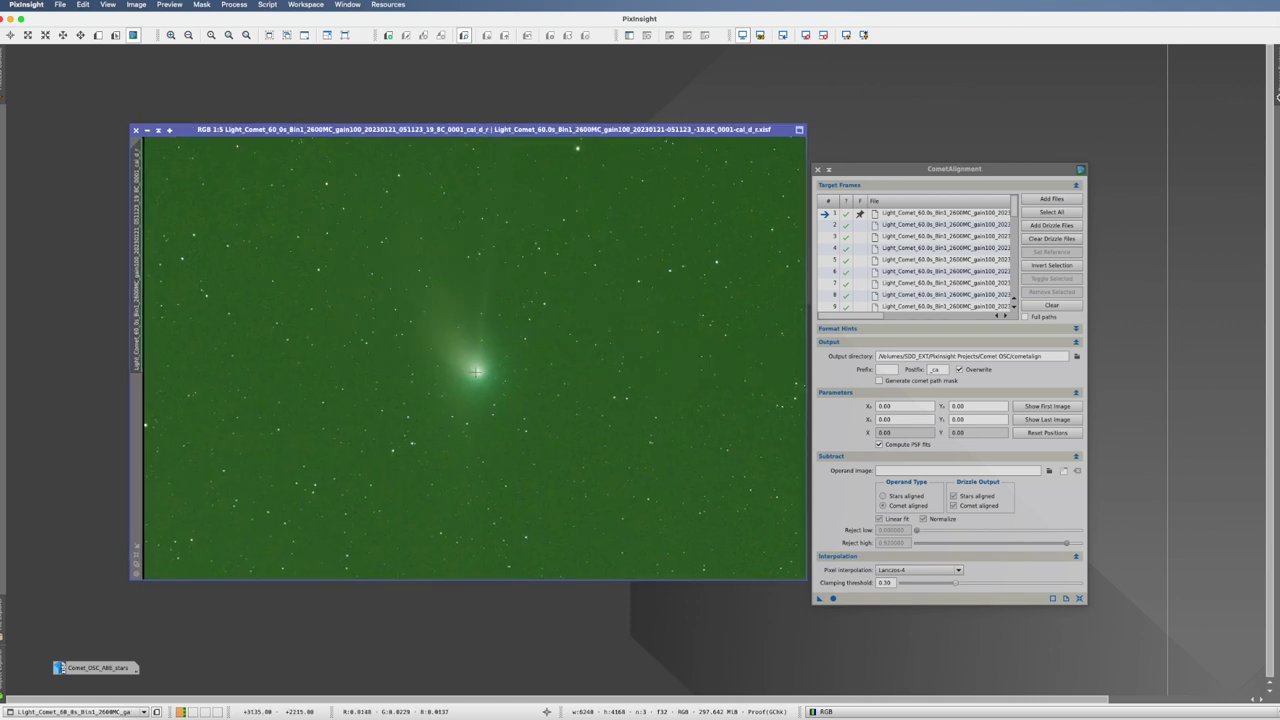
left_click(477, 372)
Mark the nucleus on the stretched last frame, run Apply Global, and close the windows.
left_click(1050, 421)
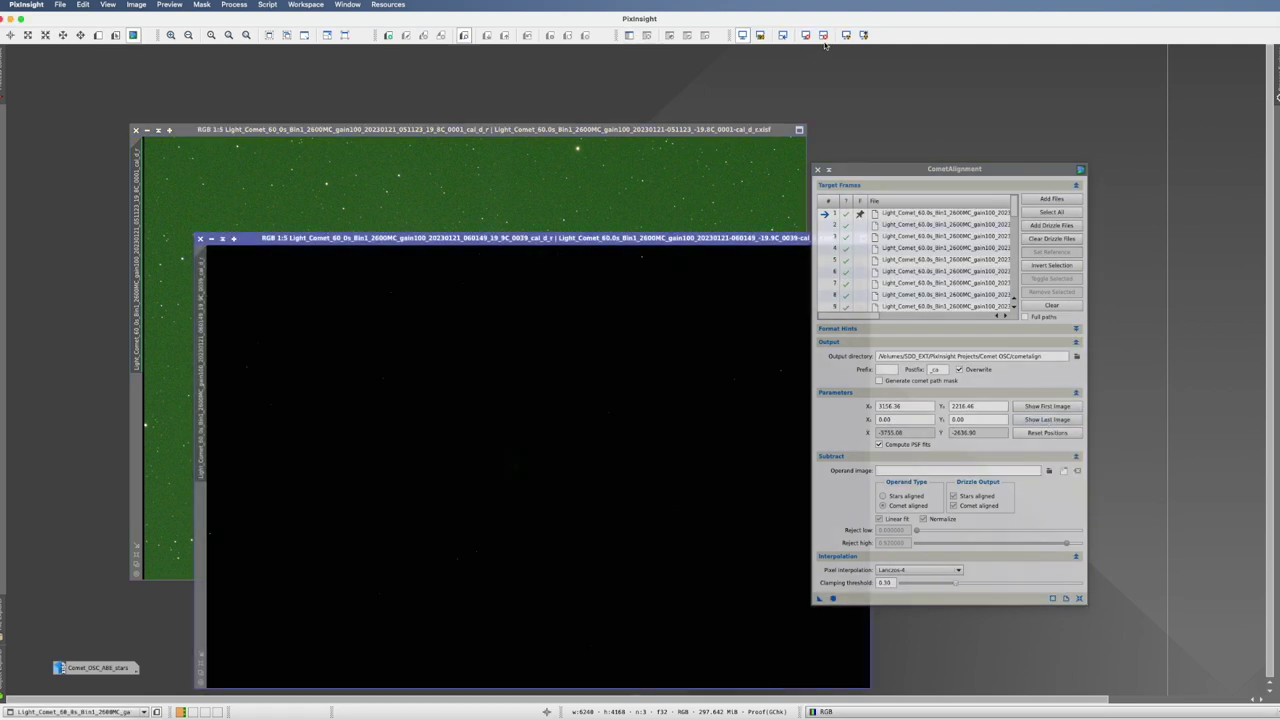
left_click(846, 35)
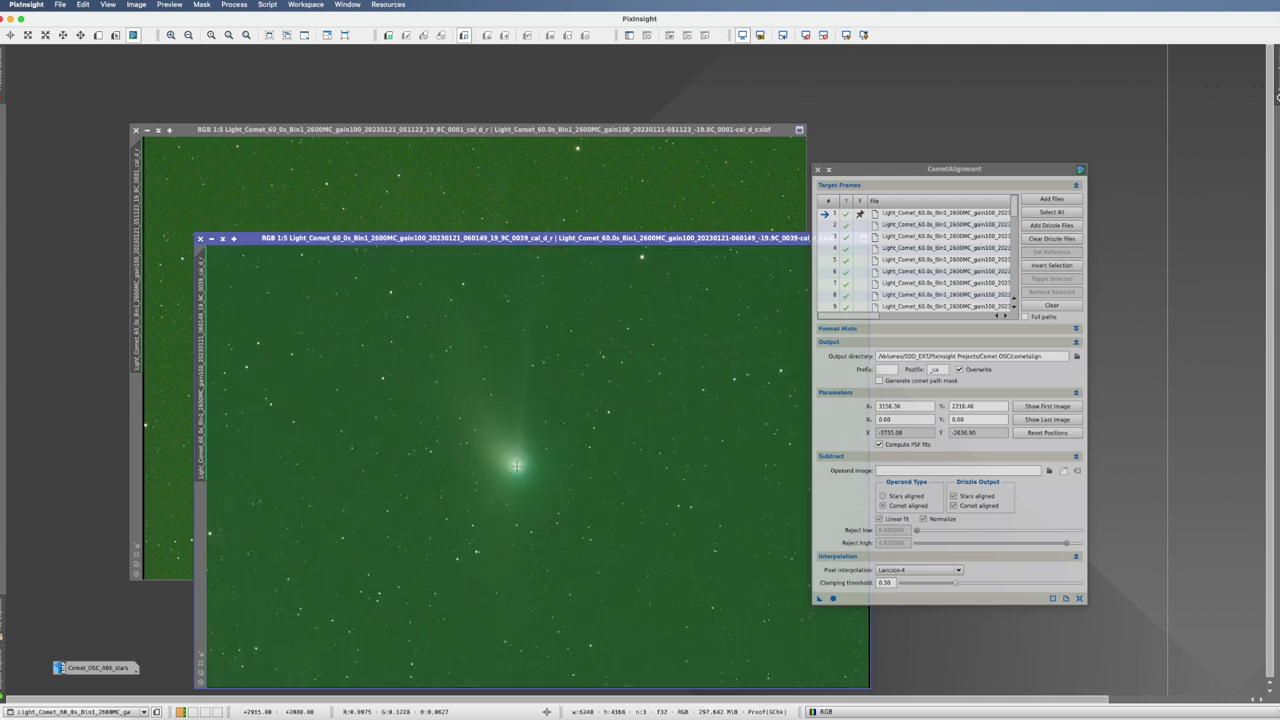
left_click(516, 465)
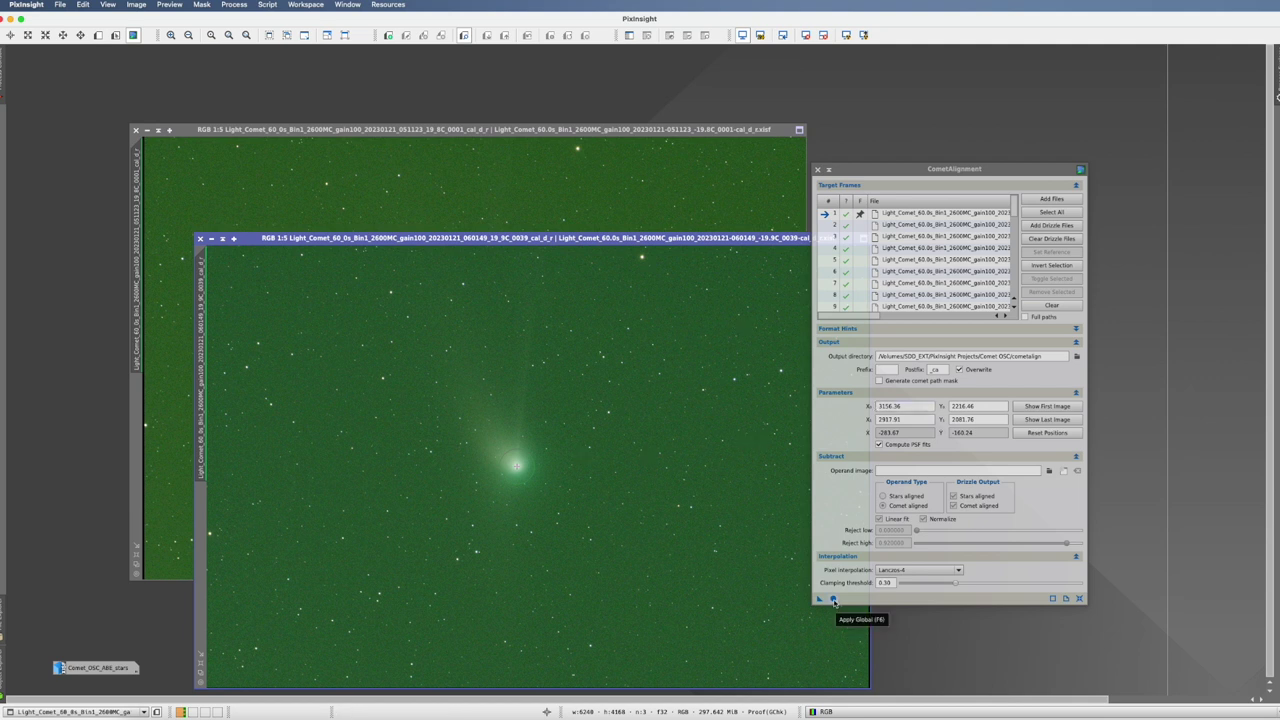
left_click(834, 600)
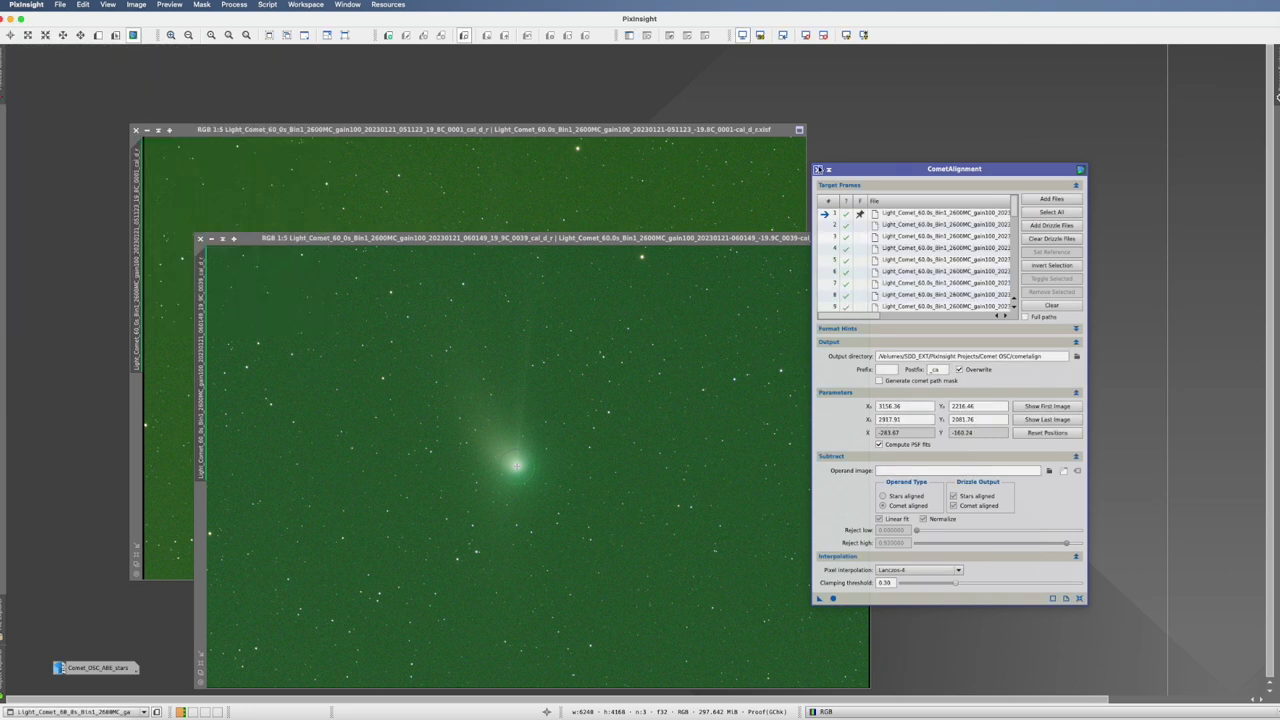
left_click(818, 169)
left_click(136, 130)
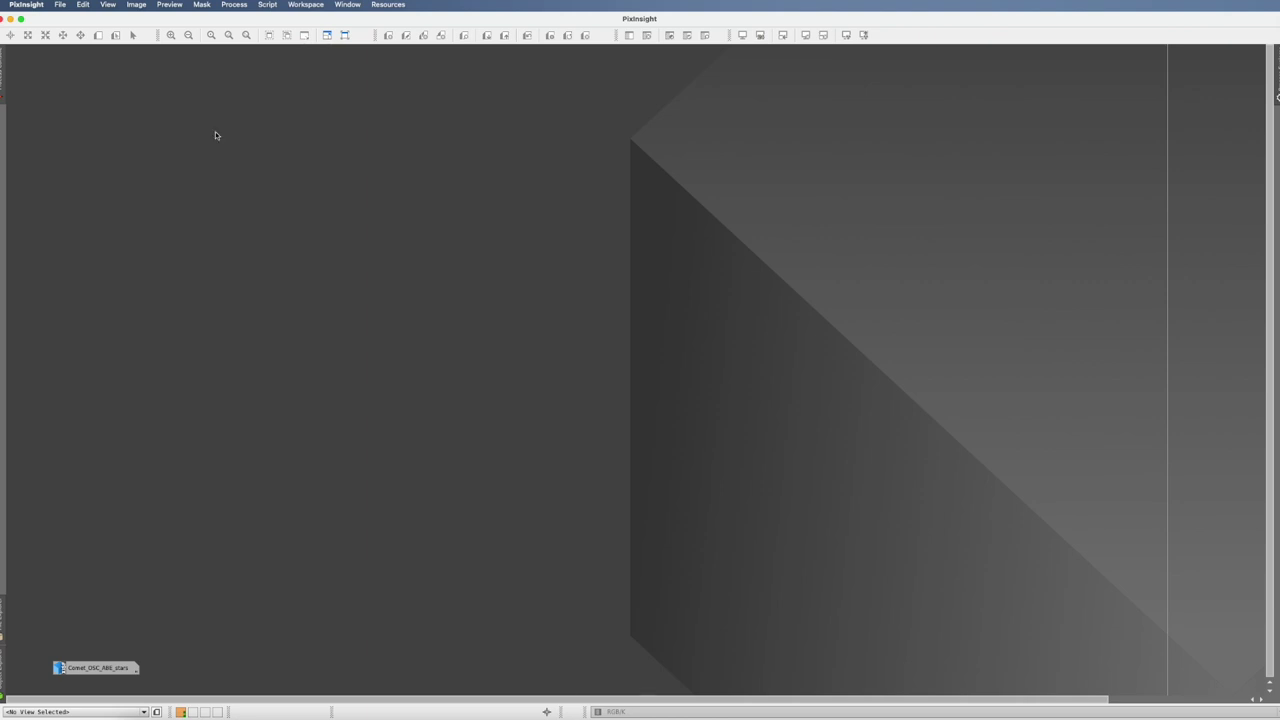
Open Blink and add all 35 frames from the cometalign folder.
left_click(233, 6)
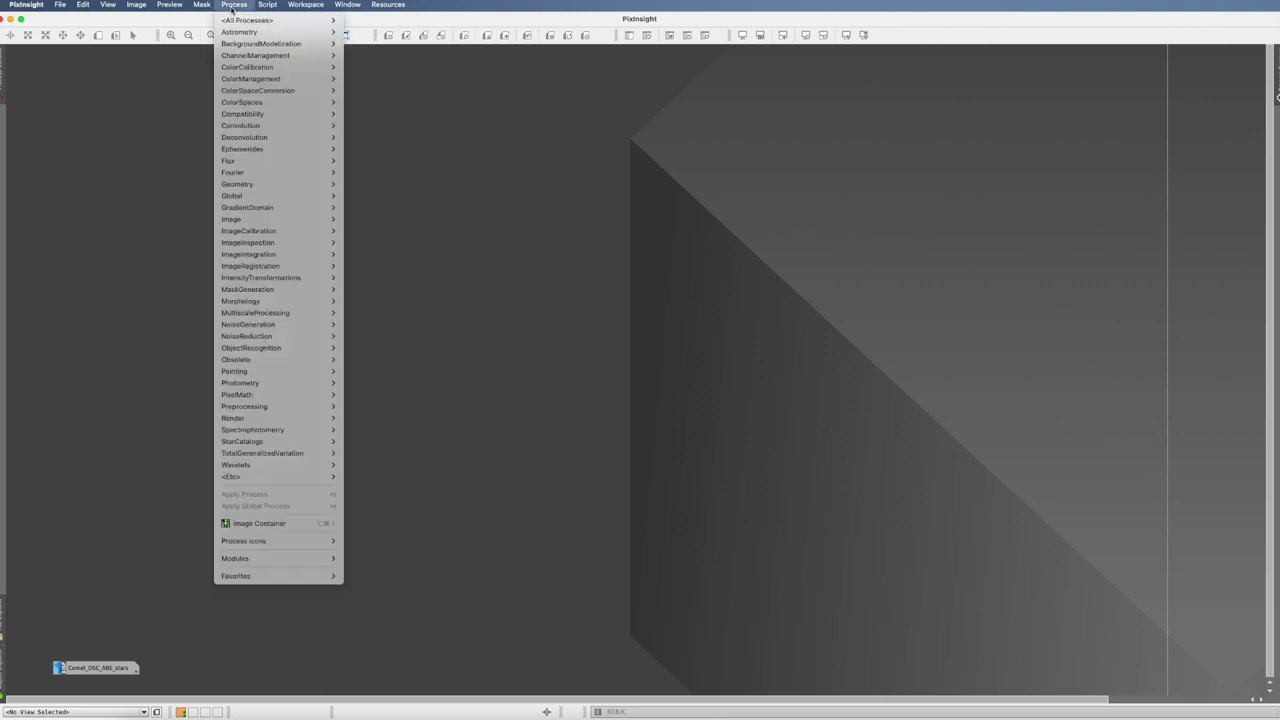
mouse_move(232, 21)
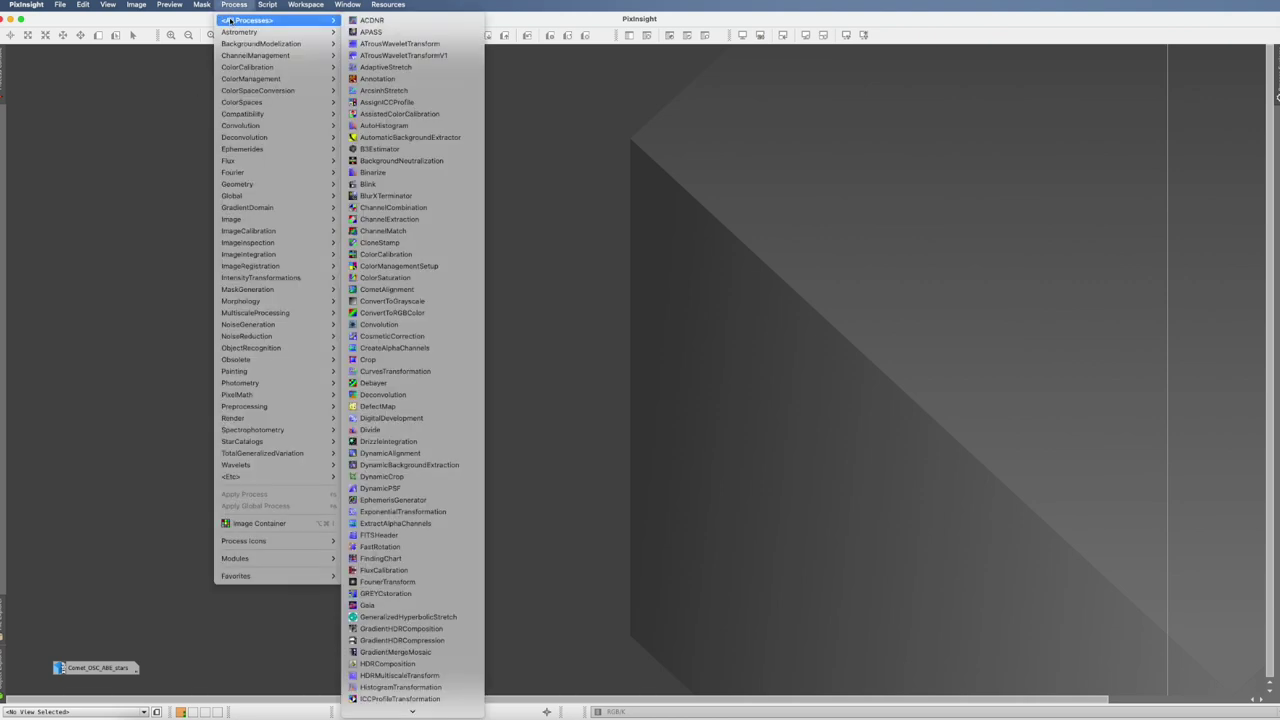
left_click(390, 181)
left_click(868, 361)
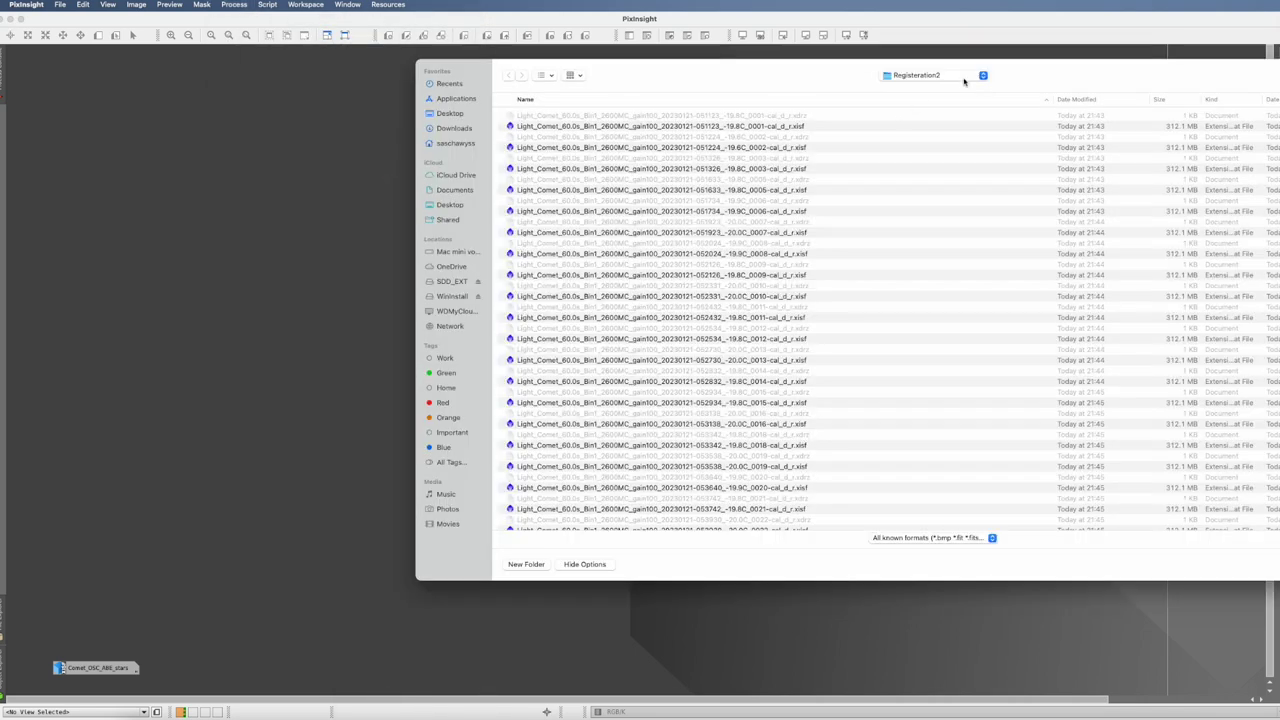
left_click(982, 76)
left_click(915, 89)
left_click(579, 117)
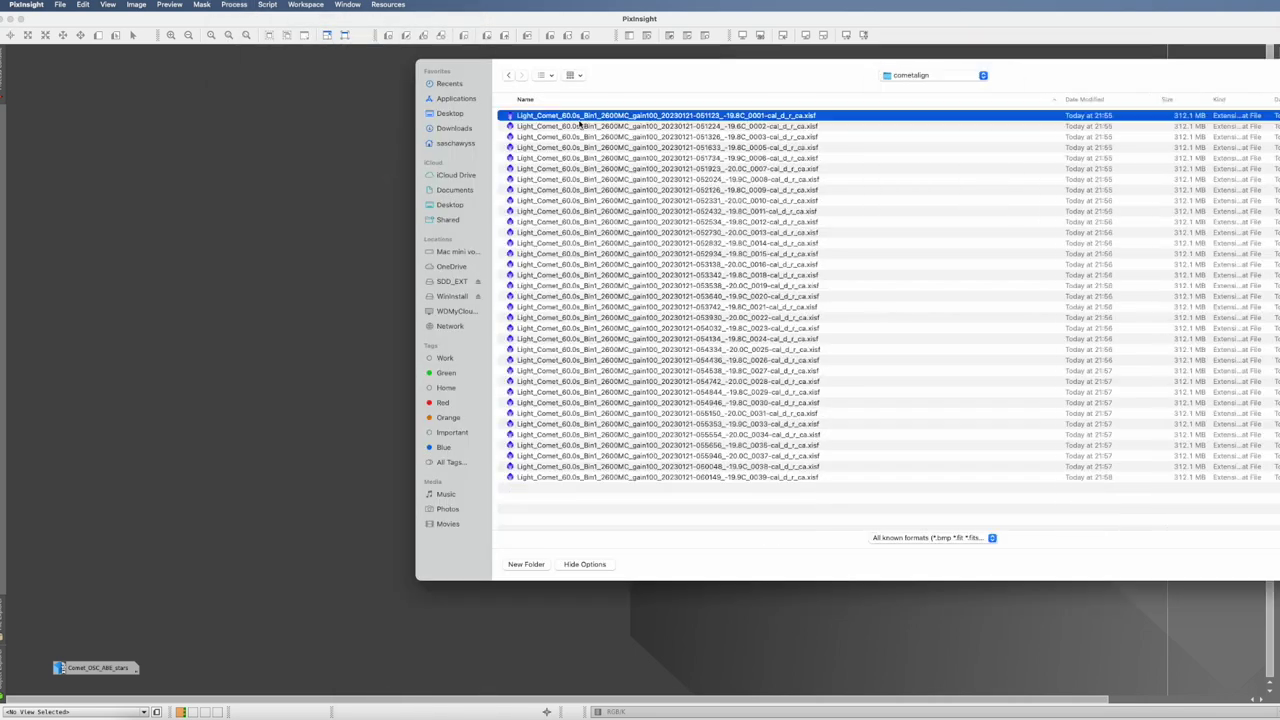
left_click(676, 477, "shift")
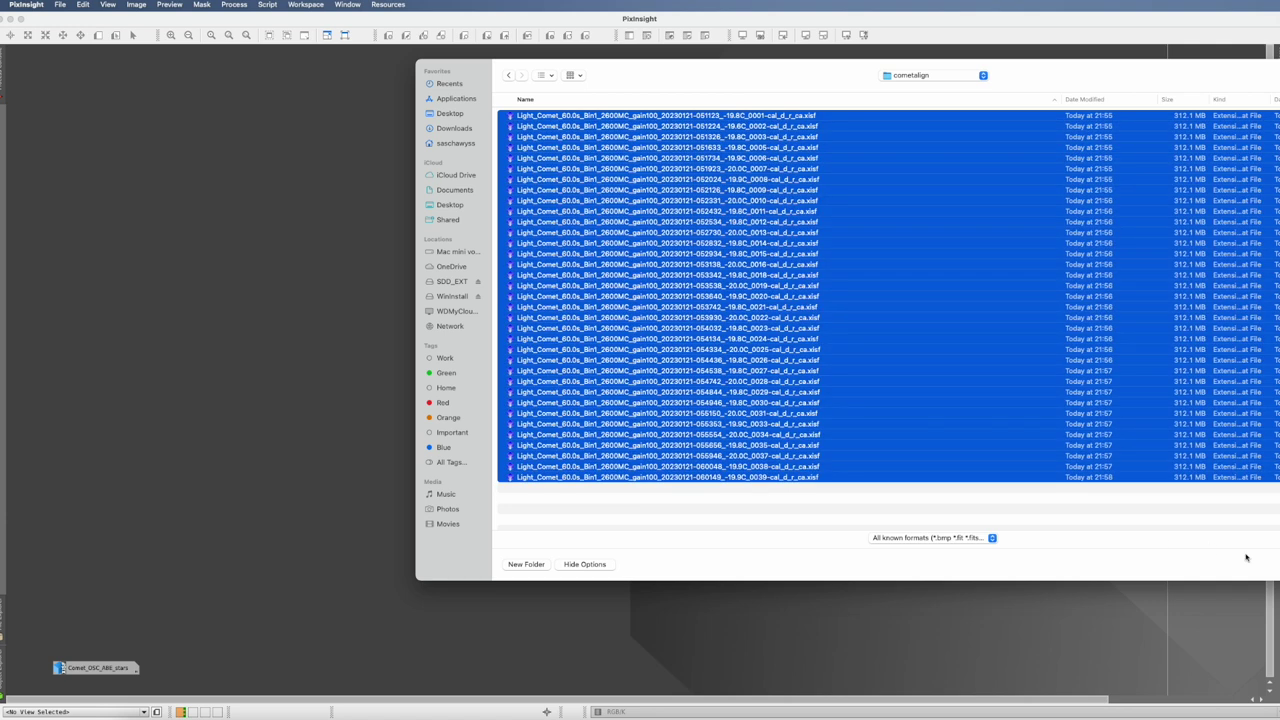
key("Return")
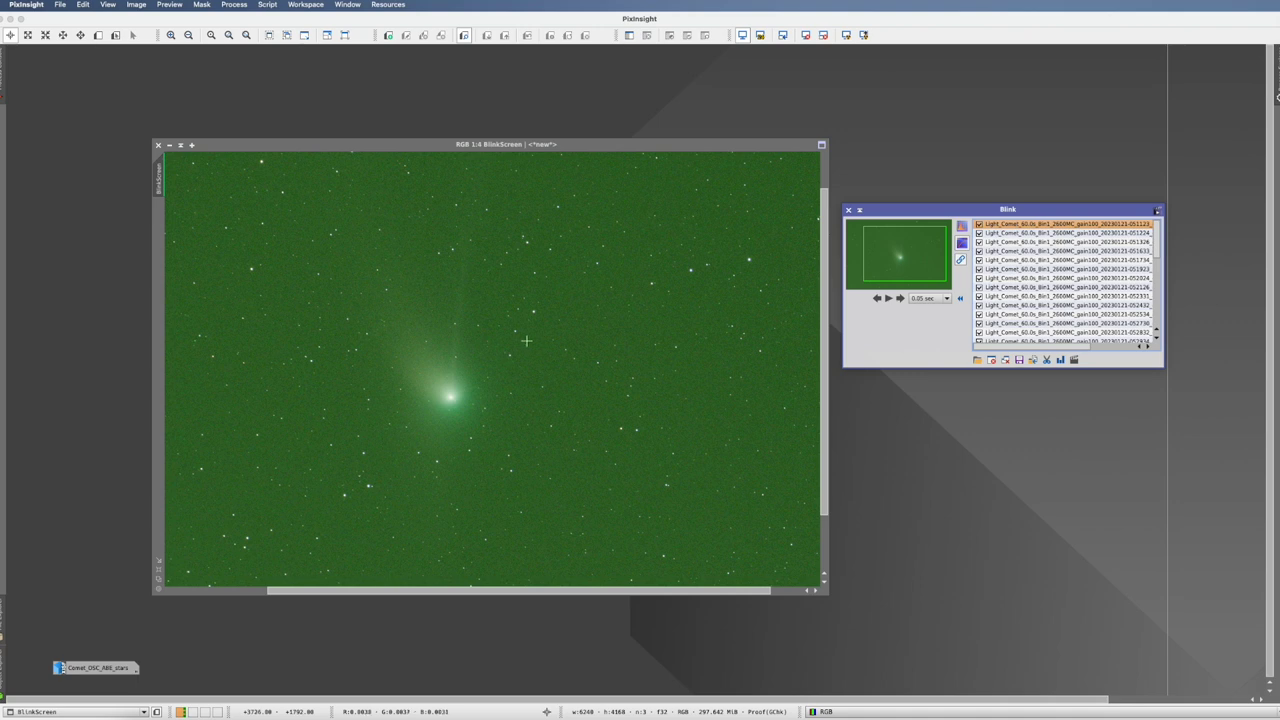
Zoom the Blink view to 2:1 on the comet, play the frames, then close Blink.
left_click(526, 342)
scroll(526, 342, "down", 1)
scroll(526, 342, "up", 5)
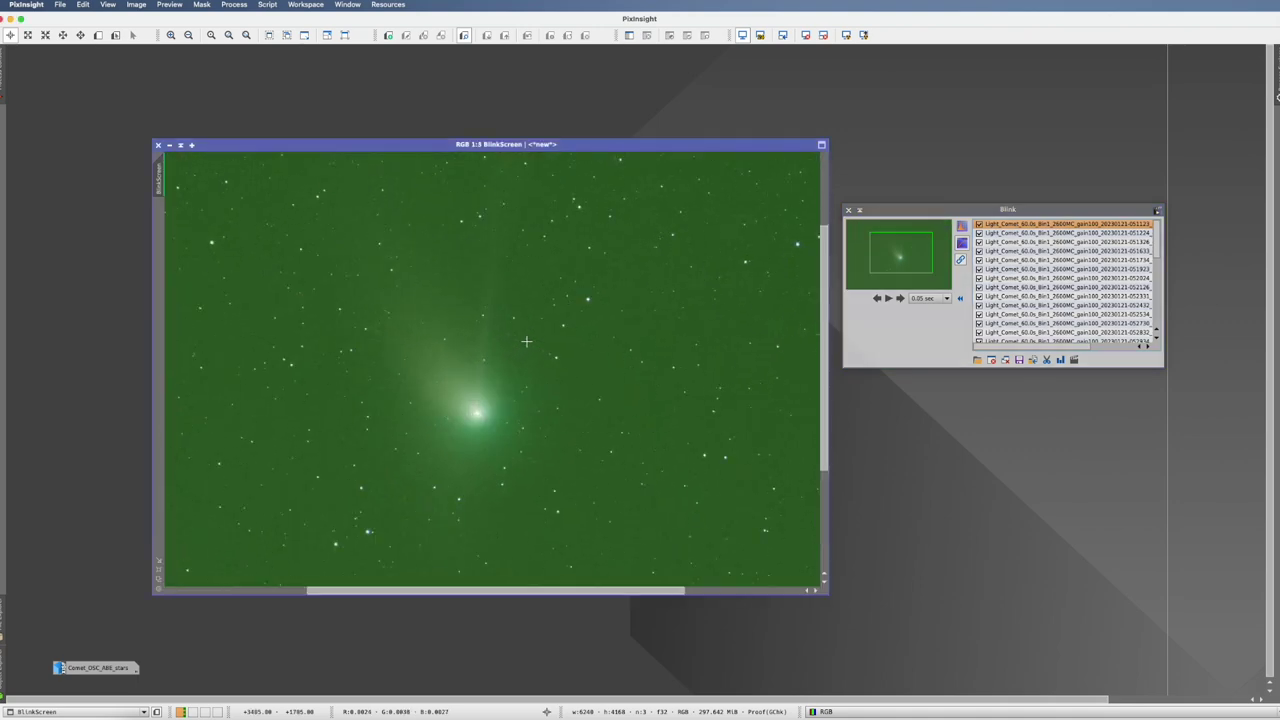
left_click_drag(823, 337, 818, 369)
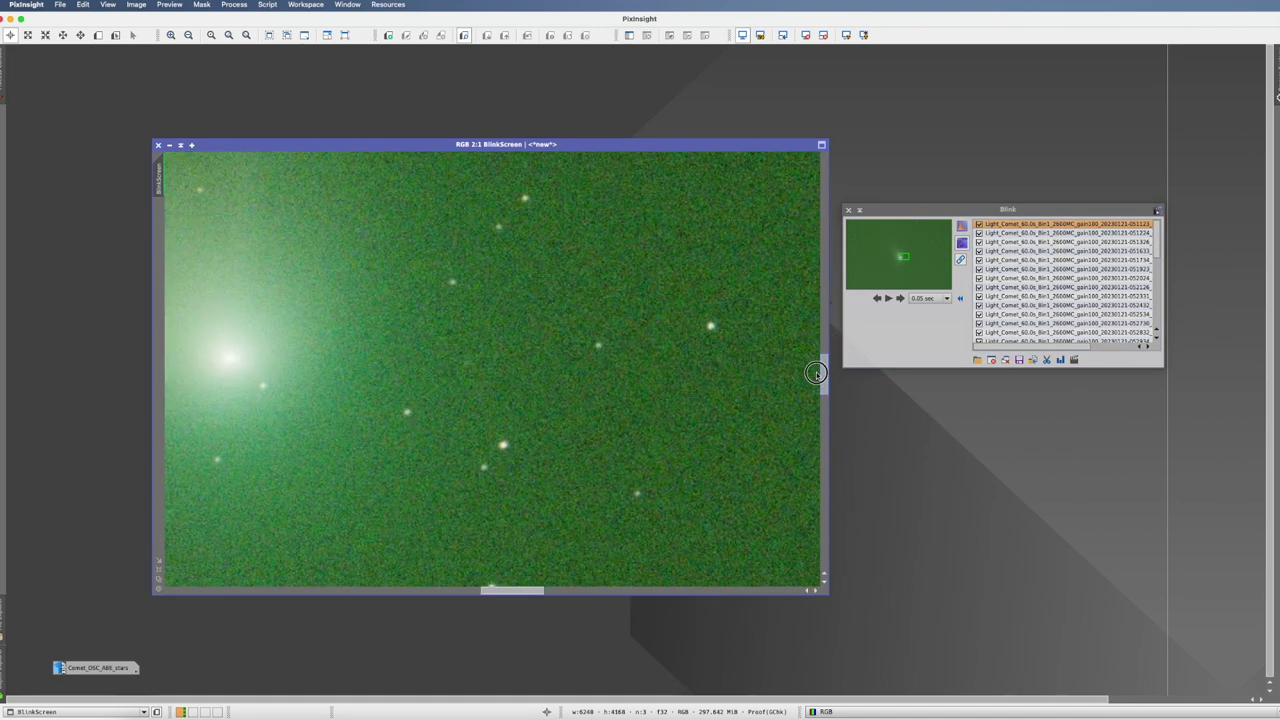
left_click_drag(525, 590, 496, 590)
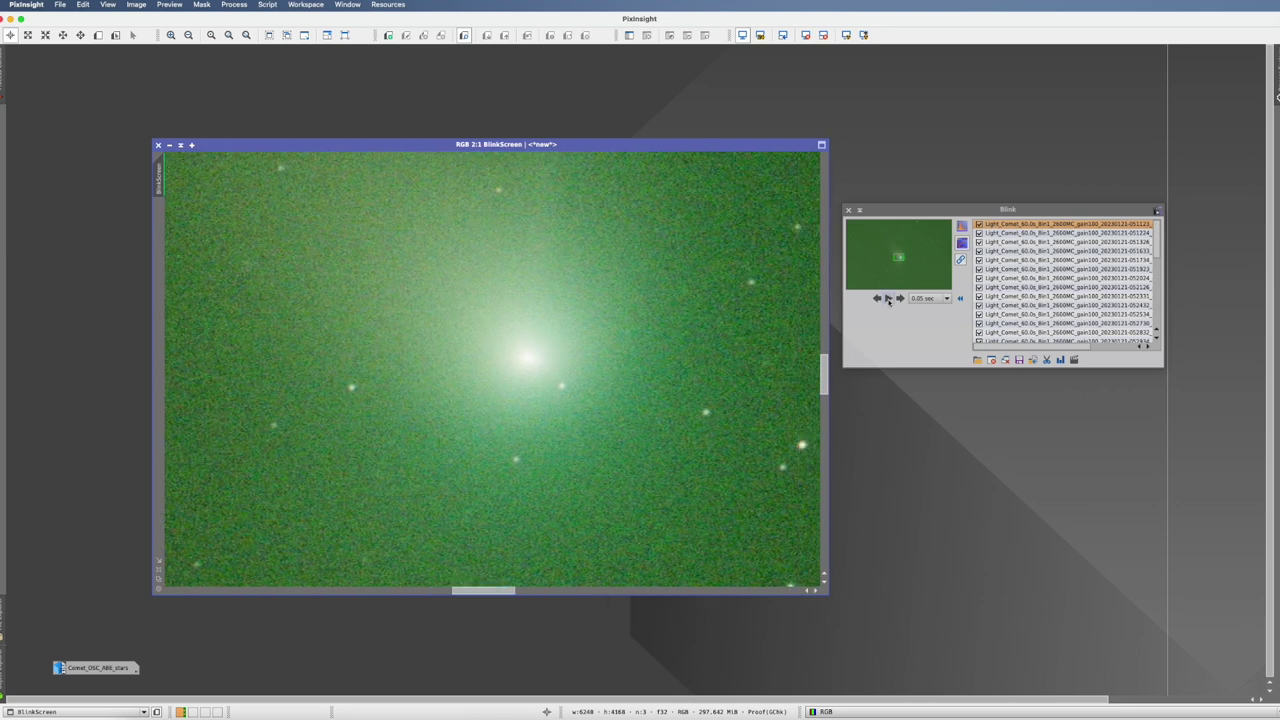
left_click(888, 298)
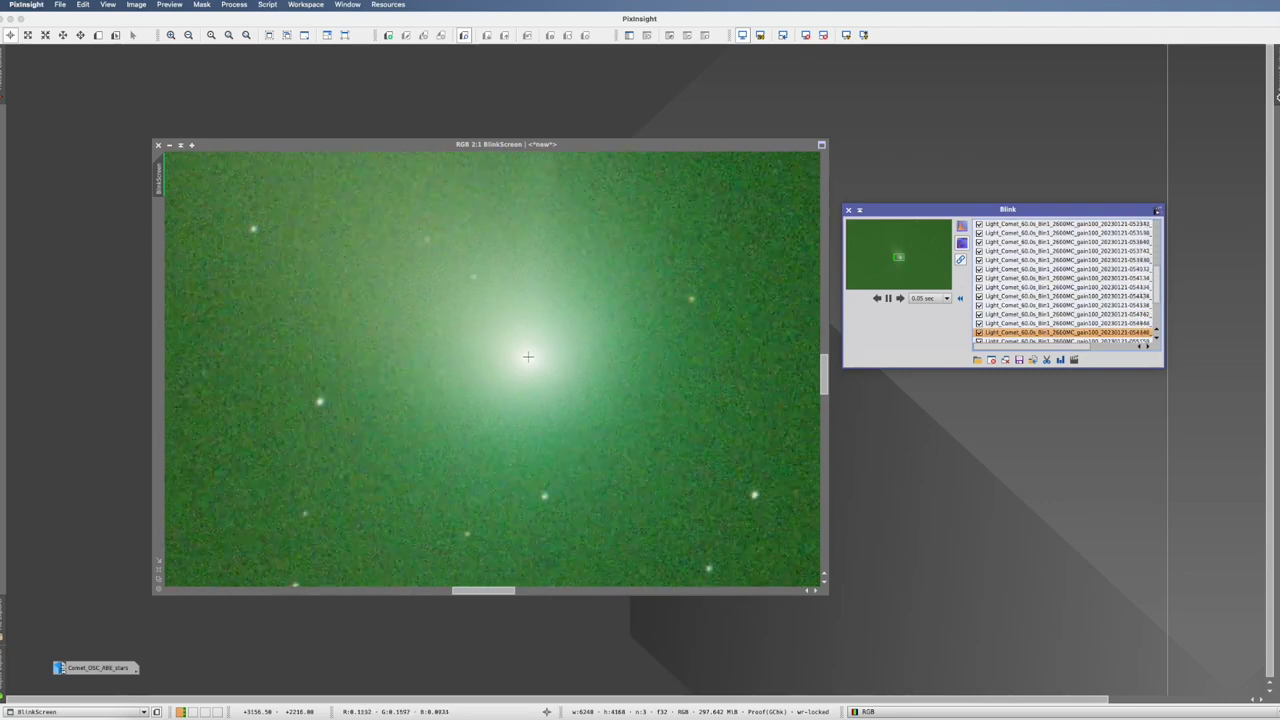
key("super+w")
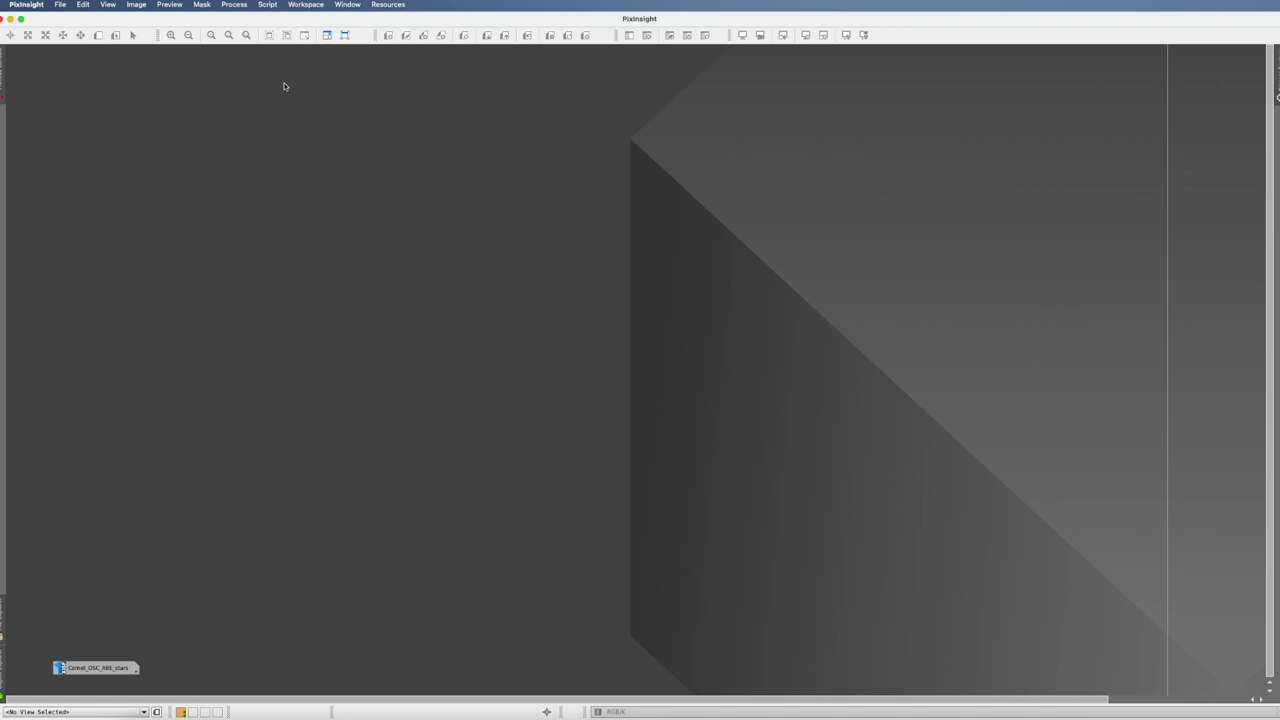
Open StarXTerminator and turn off Generate Star Image.
left_click(233, 5)
mouse_move(250, 20)
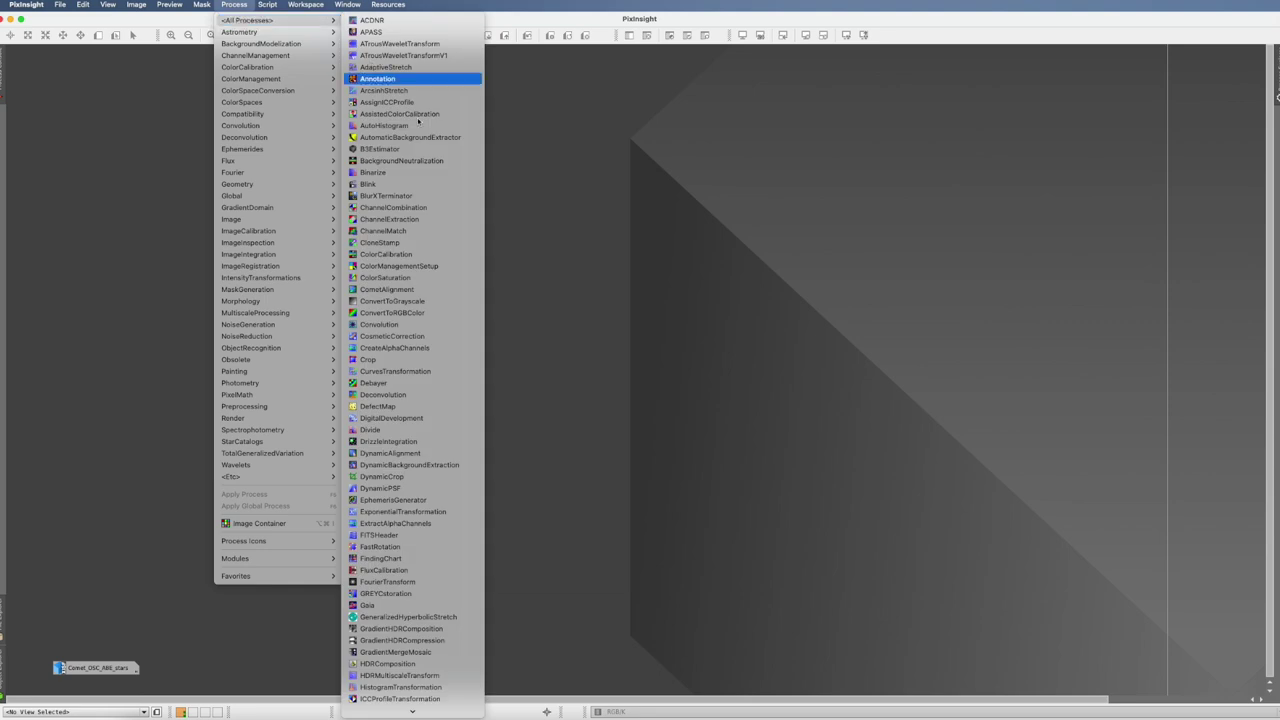
scroll(395, 454, "down", 2)
scroll(395, 454, "down", 5)
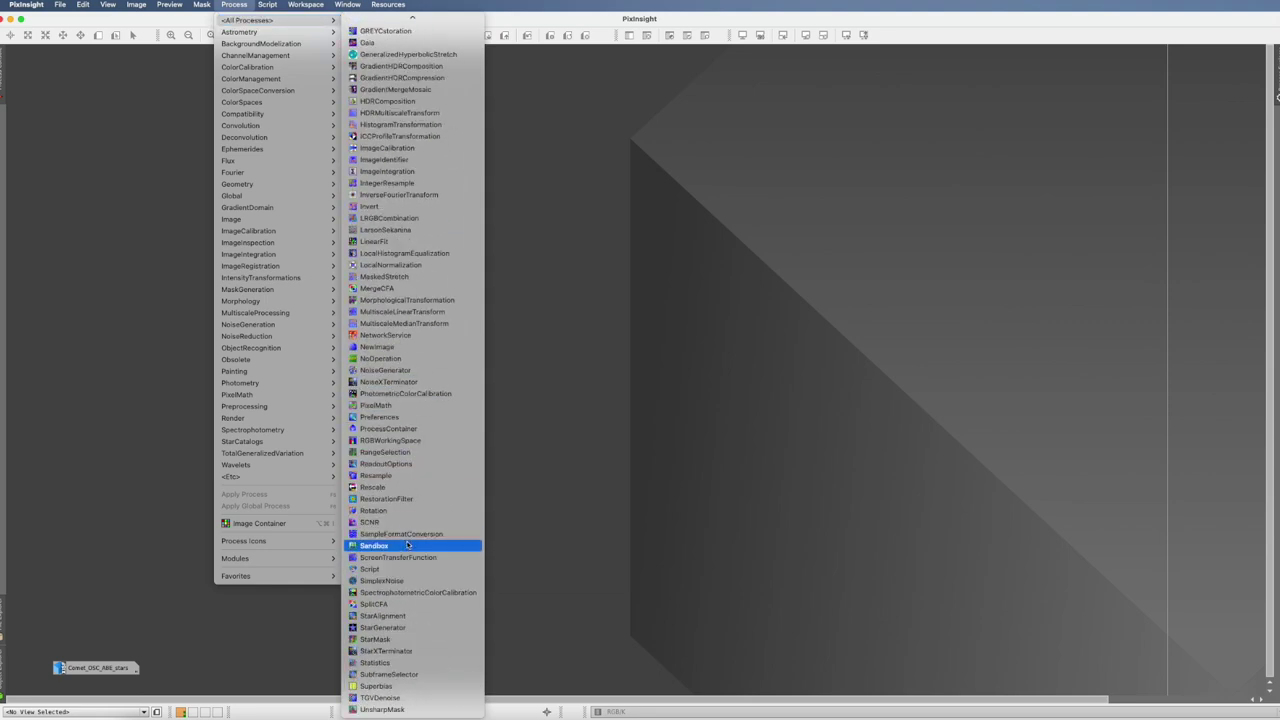
left_click(396, 653)
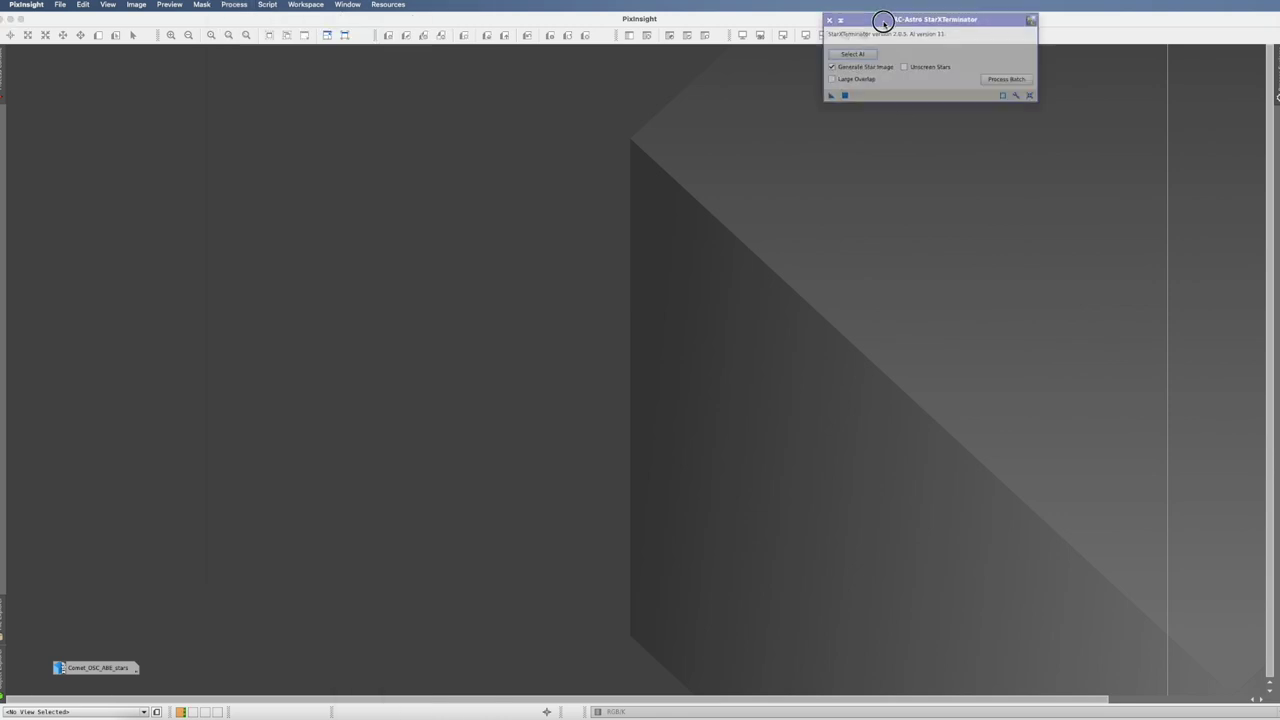
left_click_drag(883, 20, 597, 253)
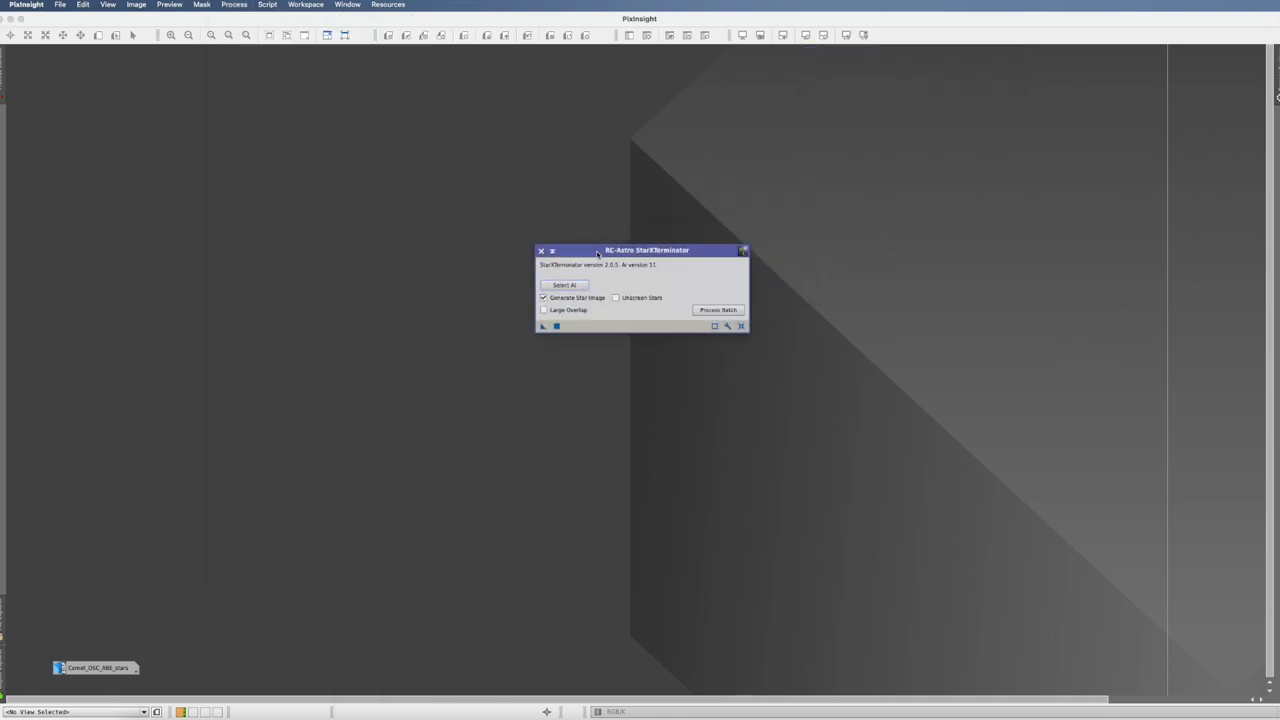
left_click(544, 298)
Start batch processing with starless output saved to the Comet OSC/starless folder.
left_click(716, 311)
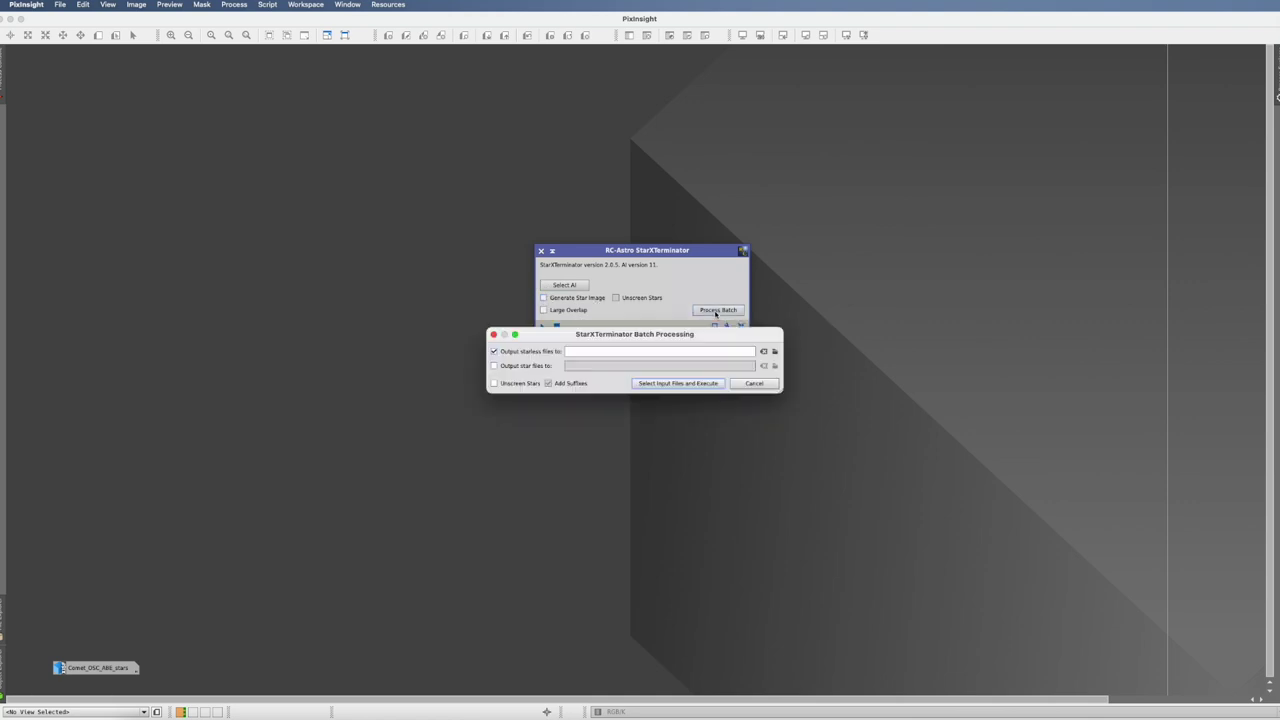
left_click(775, 353)
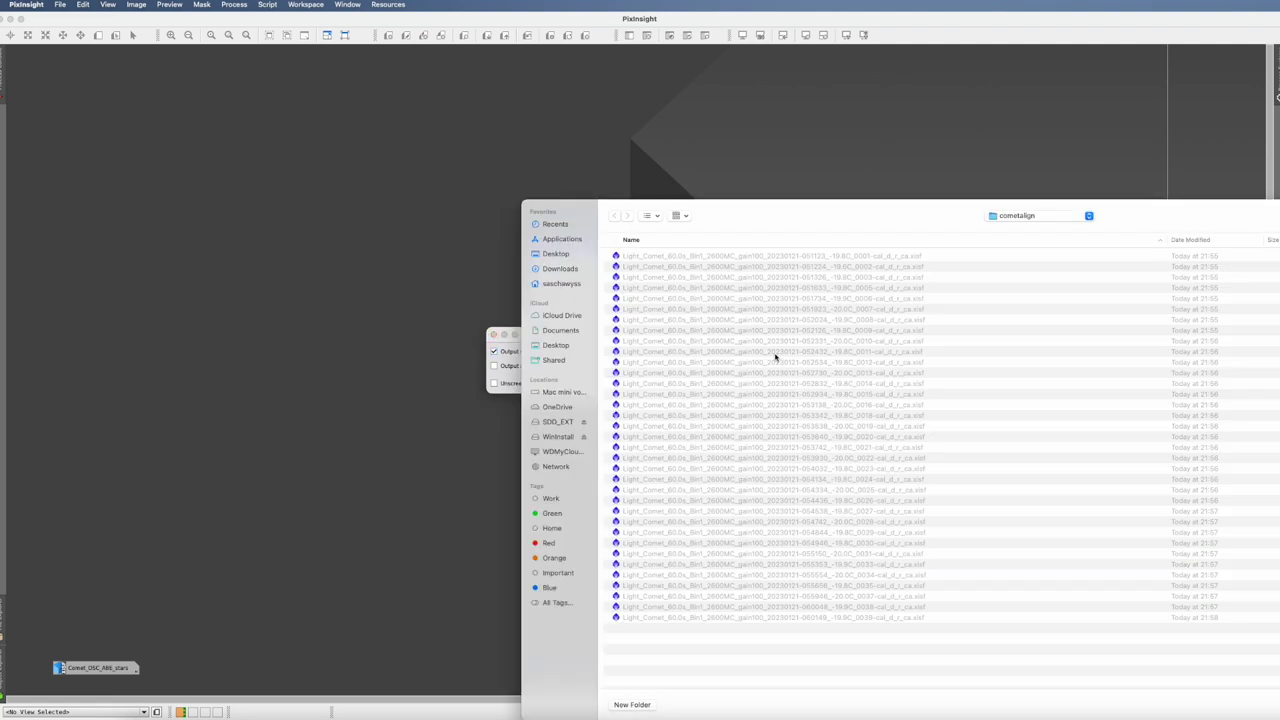
double_click(634, 338)
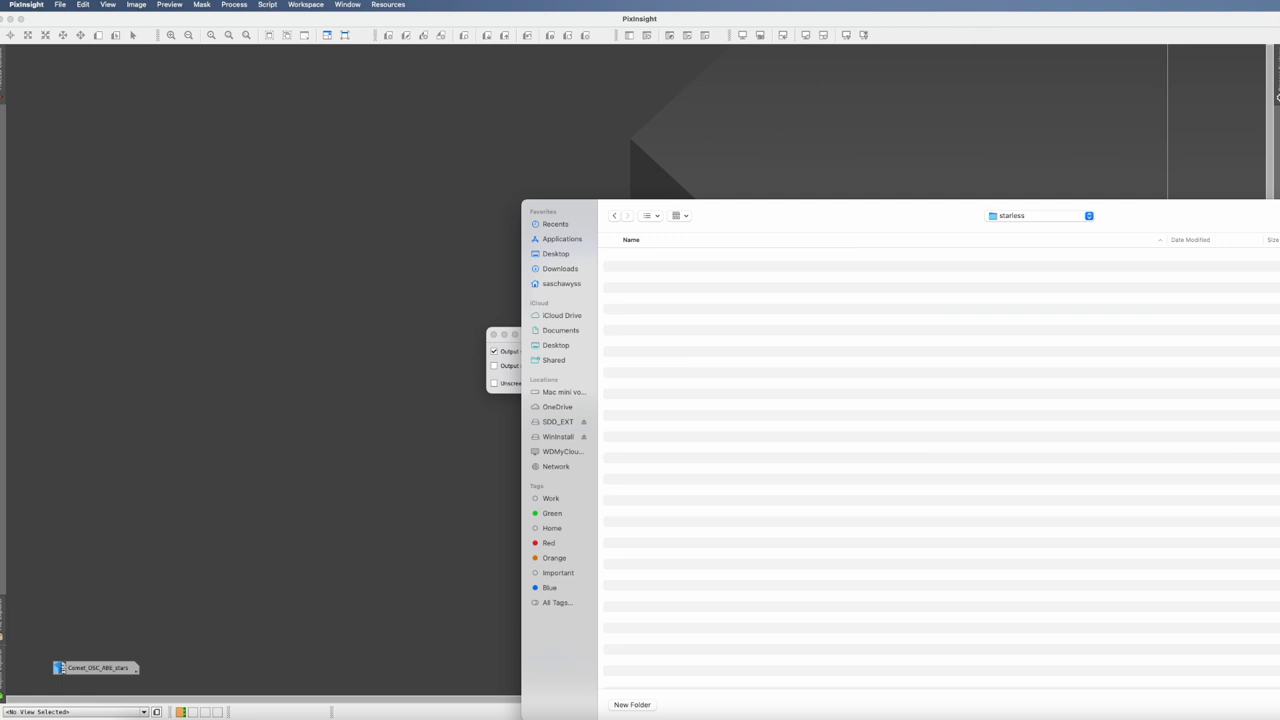
key("Return")
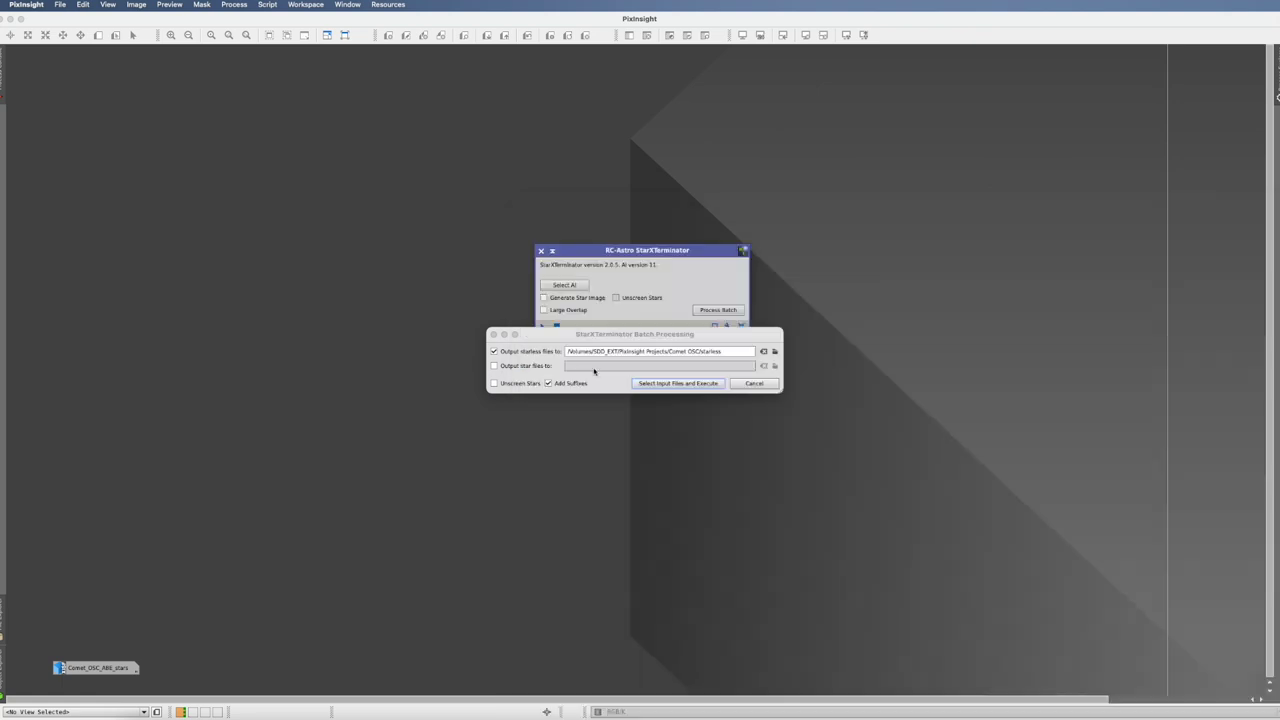
Select all 35 comet-aligned frames, run batch star removal, and close StarXTerminator.
left_click(704, 384)
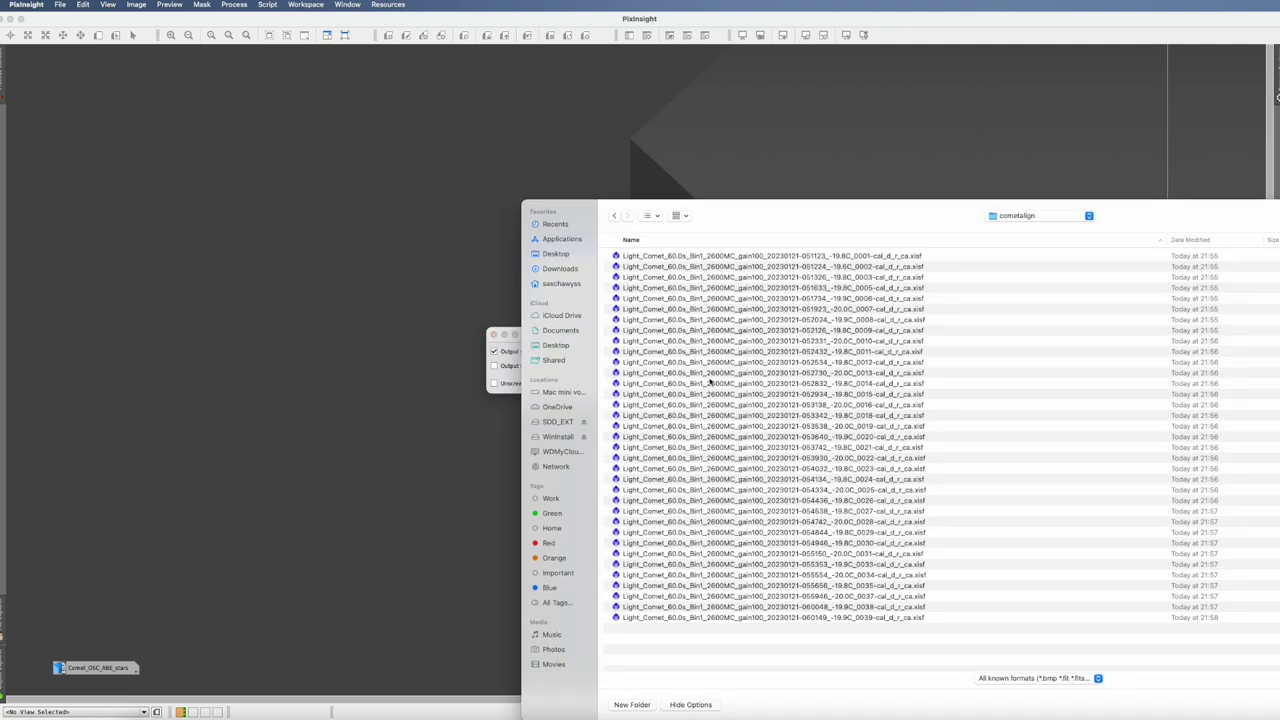
left_click(890, 257)
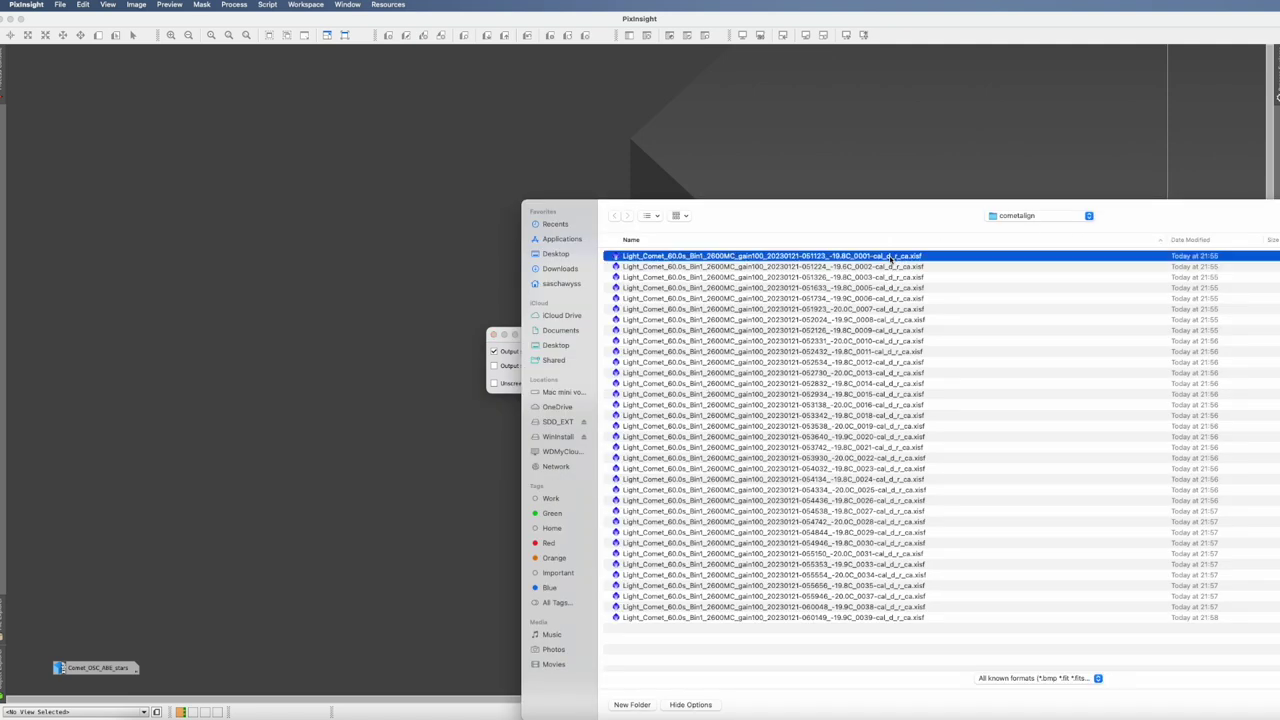
left_click(843, 617, "shift")
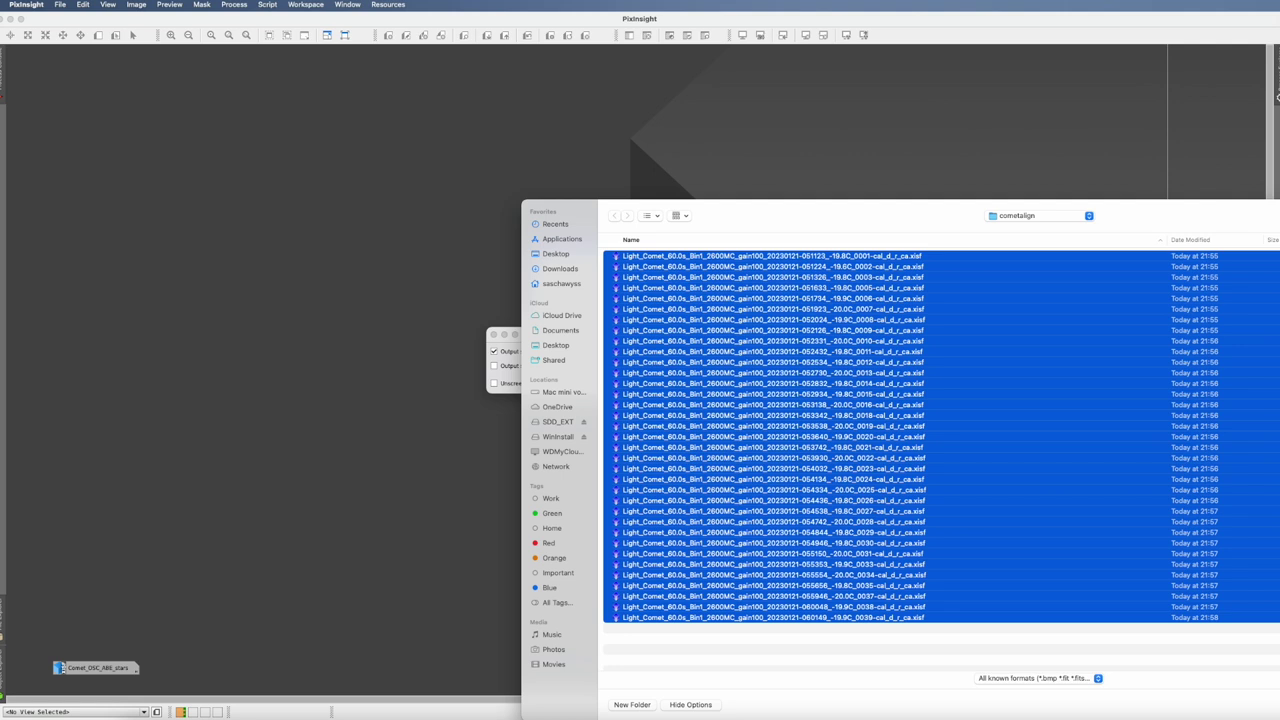
key("Return")
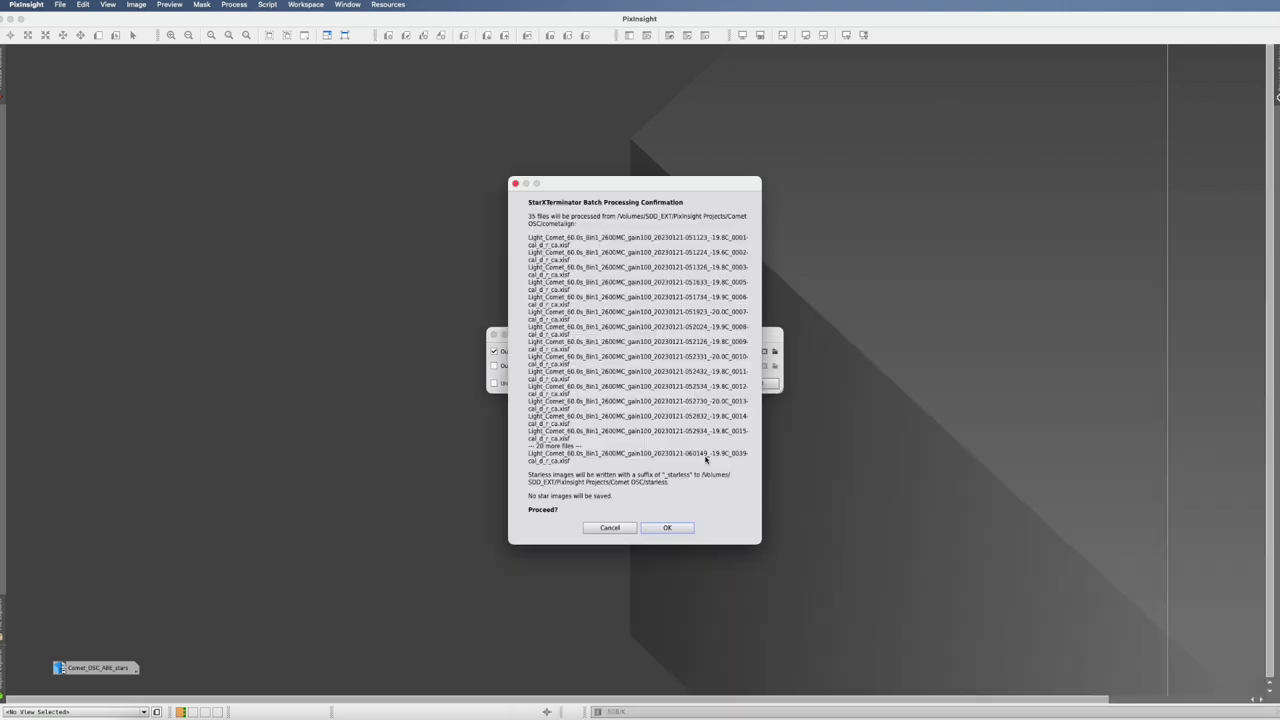
left_click(668, 528)
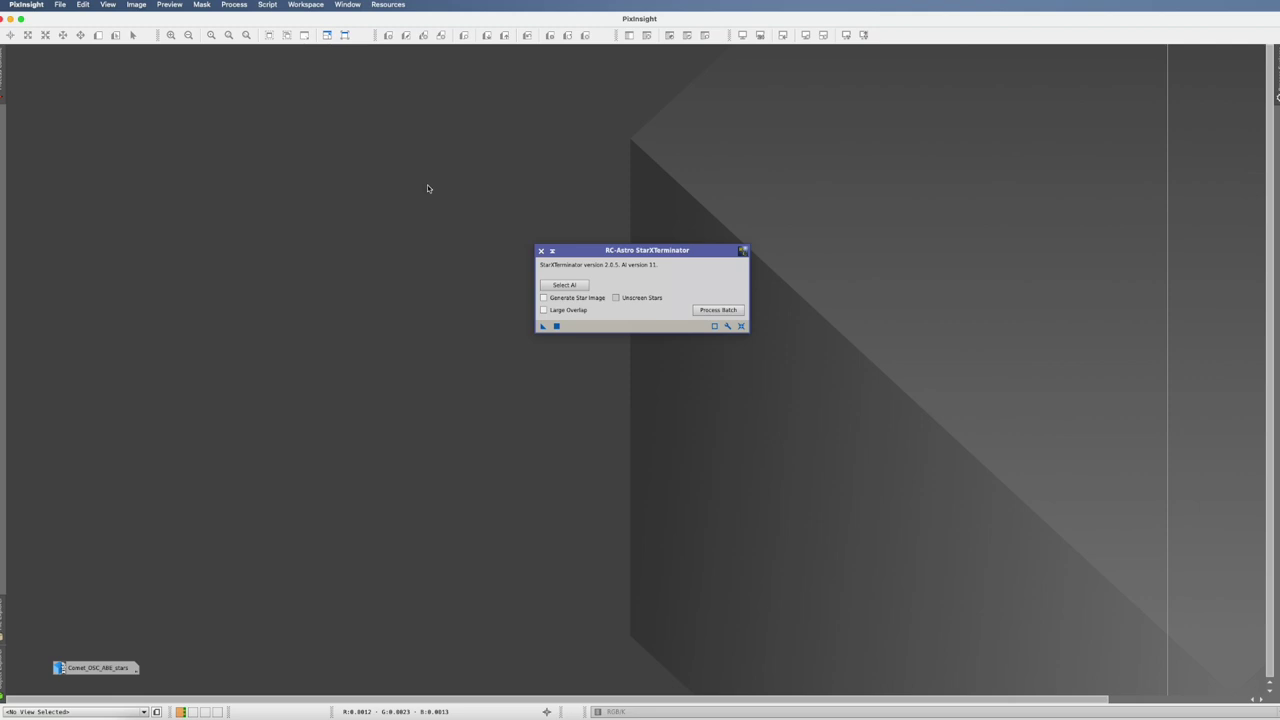
left_click(541, 251)
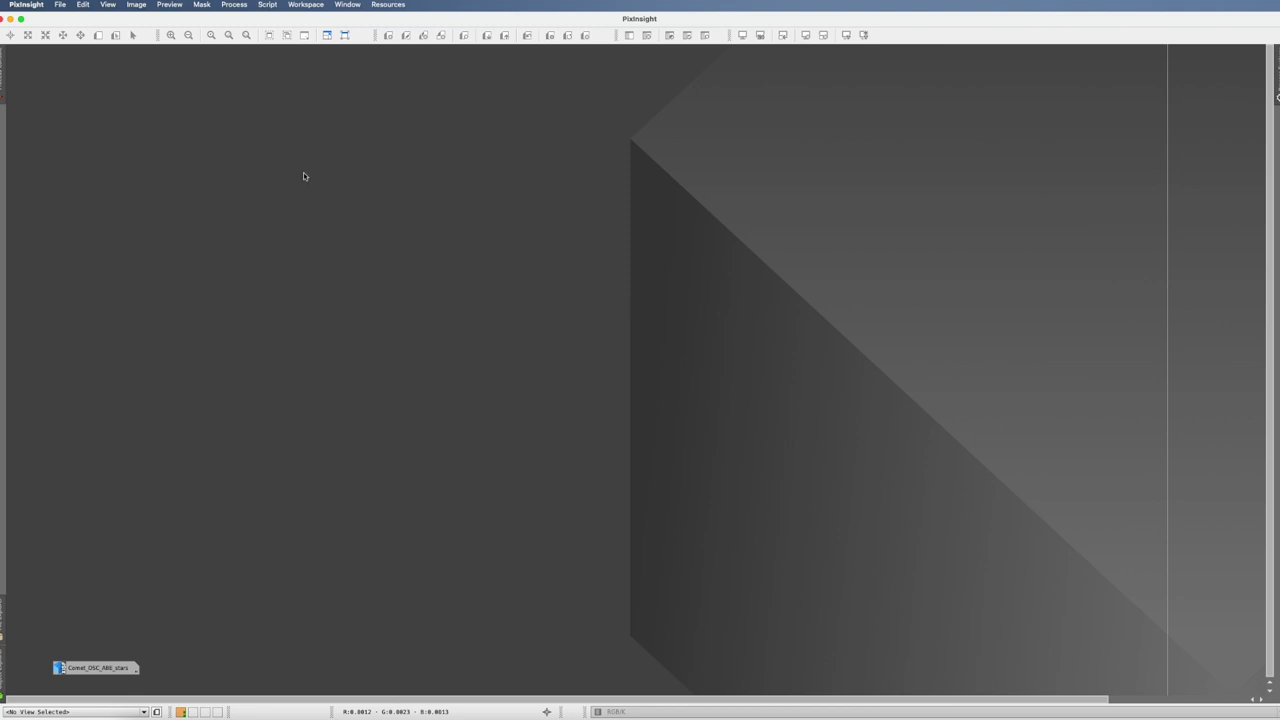
Open one starless comet frame, confirm it has no stars, then close it.
left_click(60, 5)
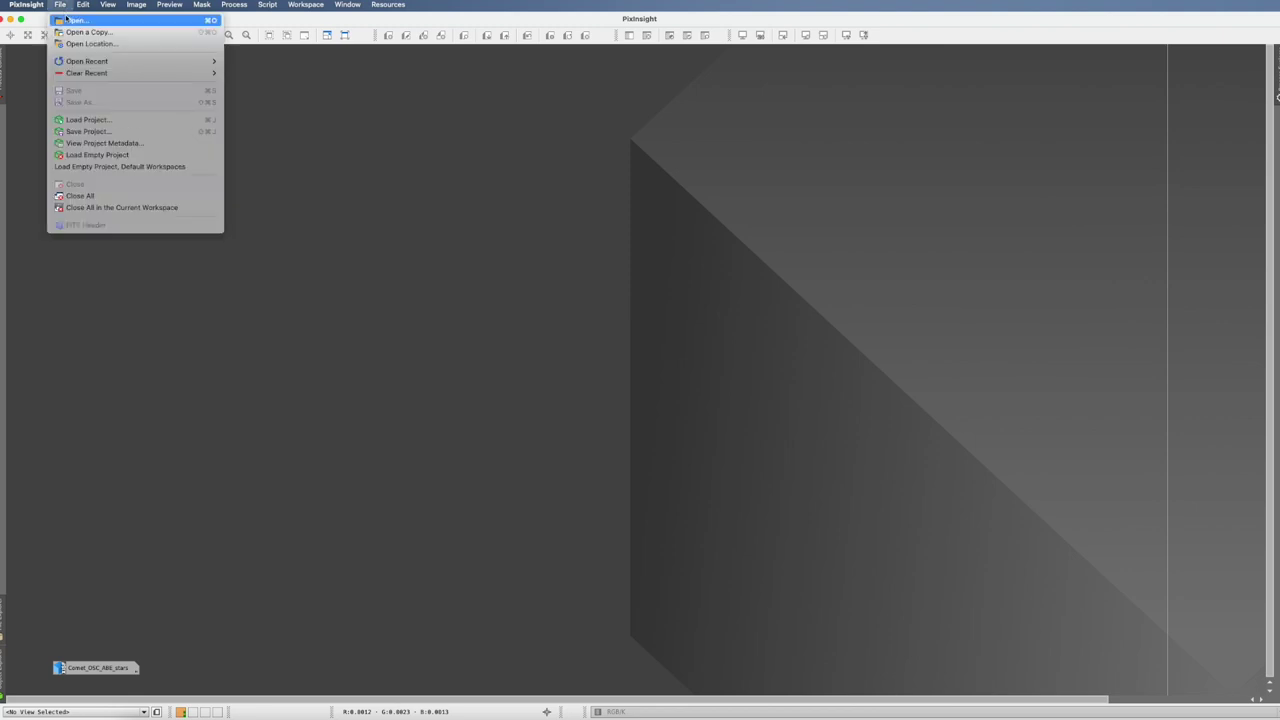
left_click(588, 227)
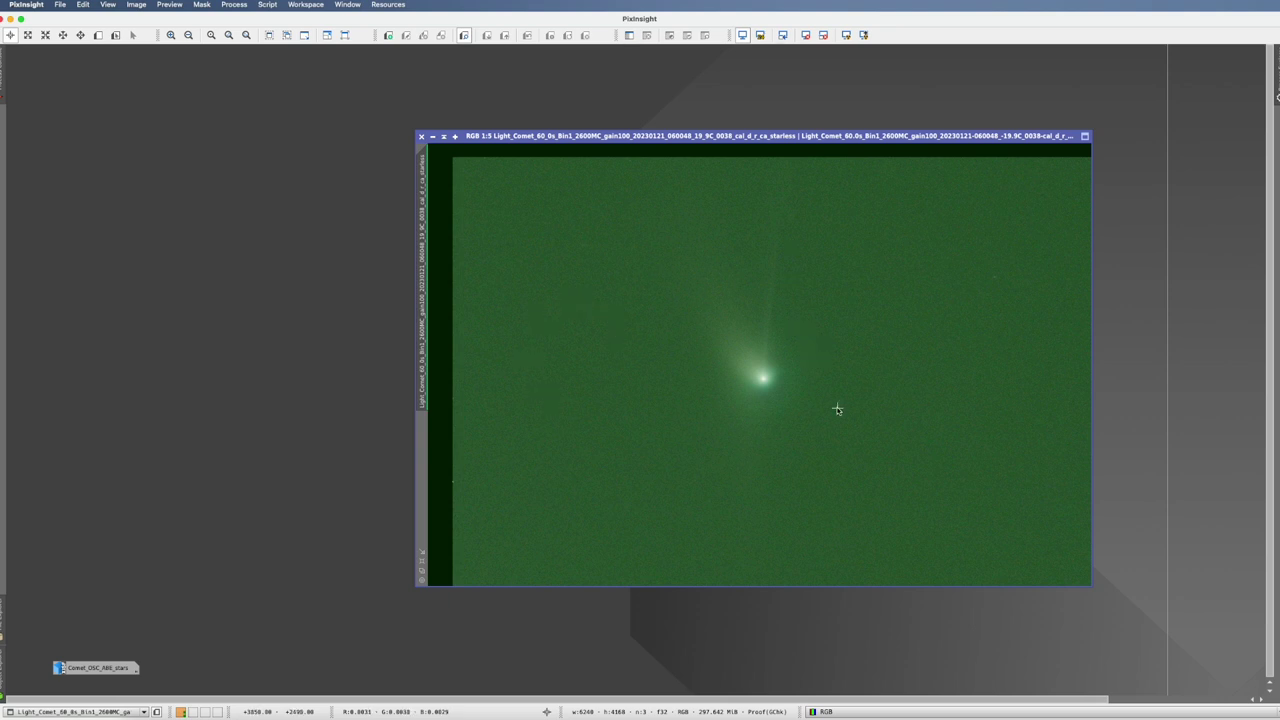
left_click(421, 136)
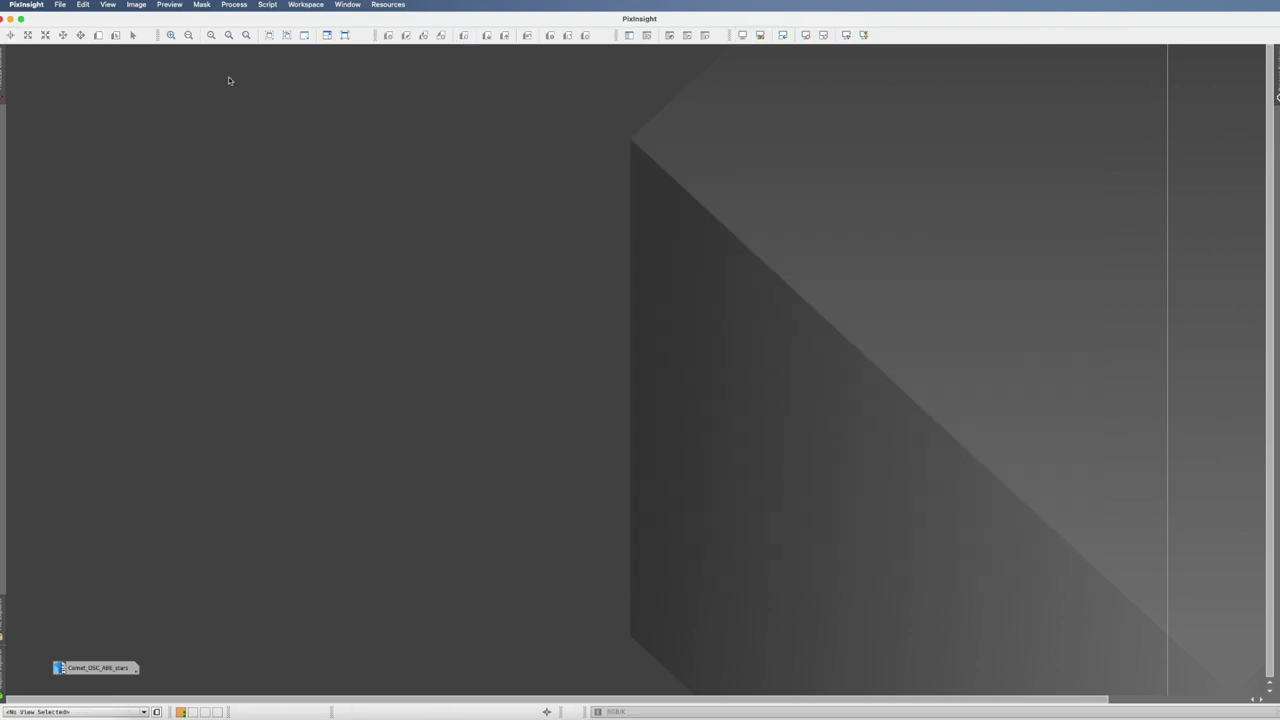
left_click(234, 5)
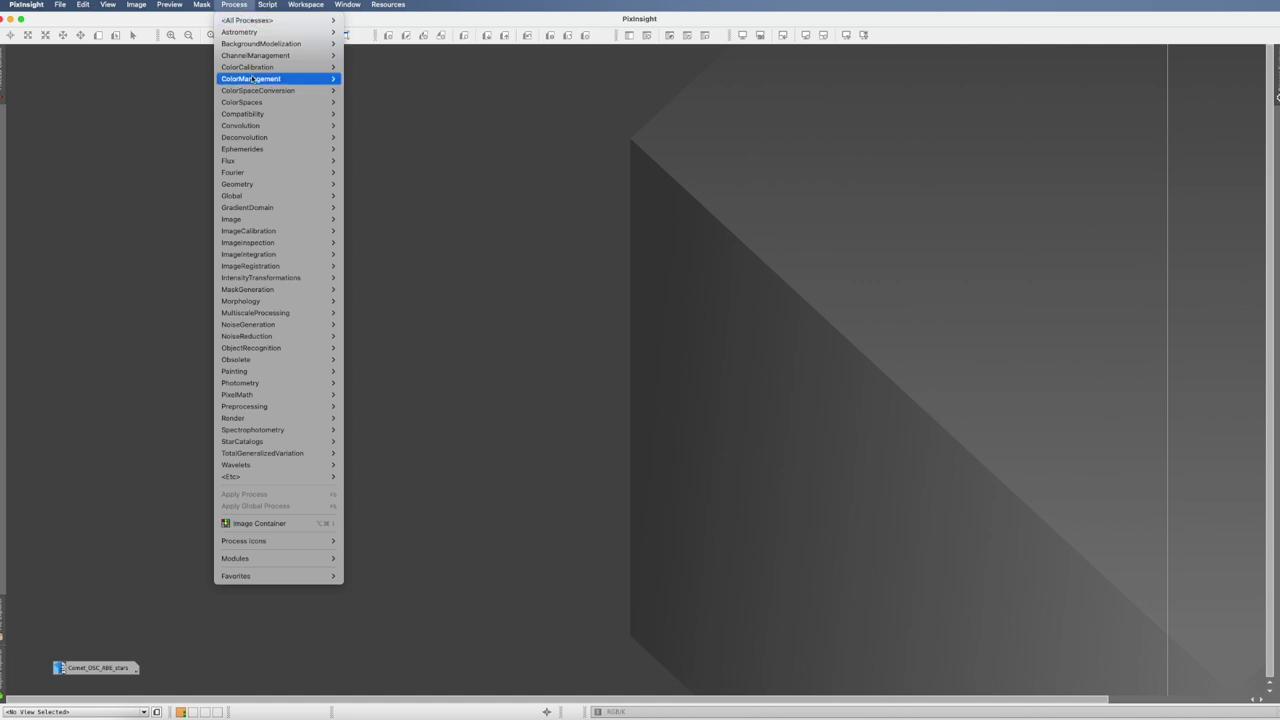
Add all 35 starless .xisf frames as input images in ImageIntegration.
mouse_move(273, 256)
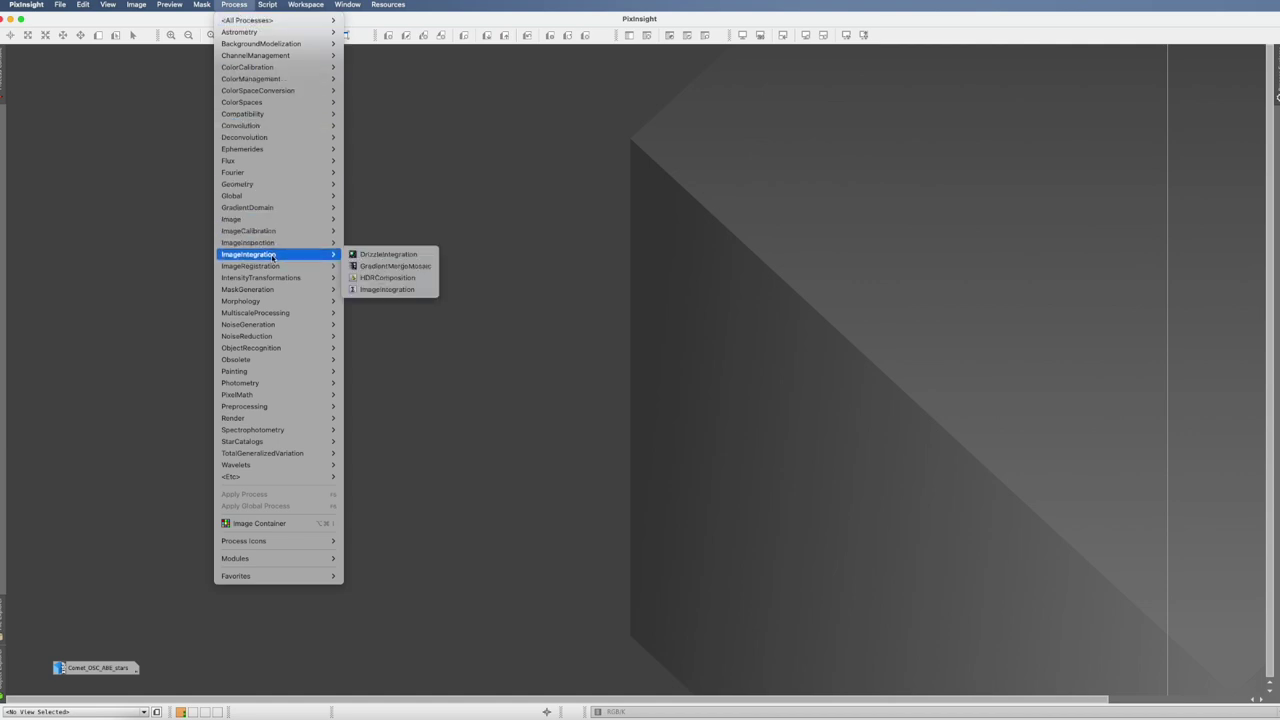
left_click(369, 289)
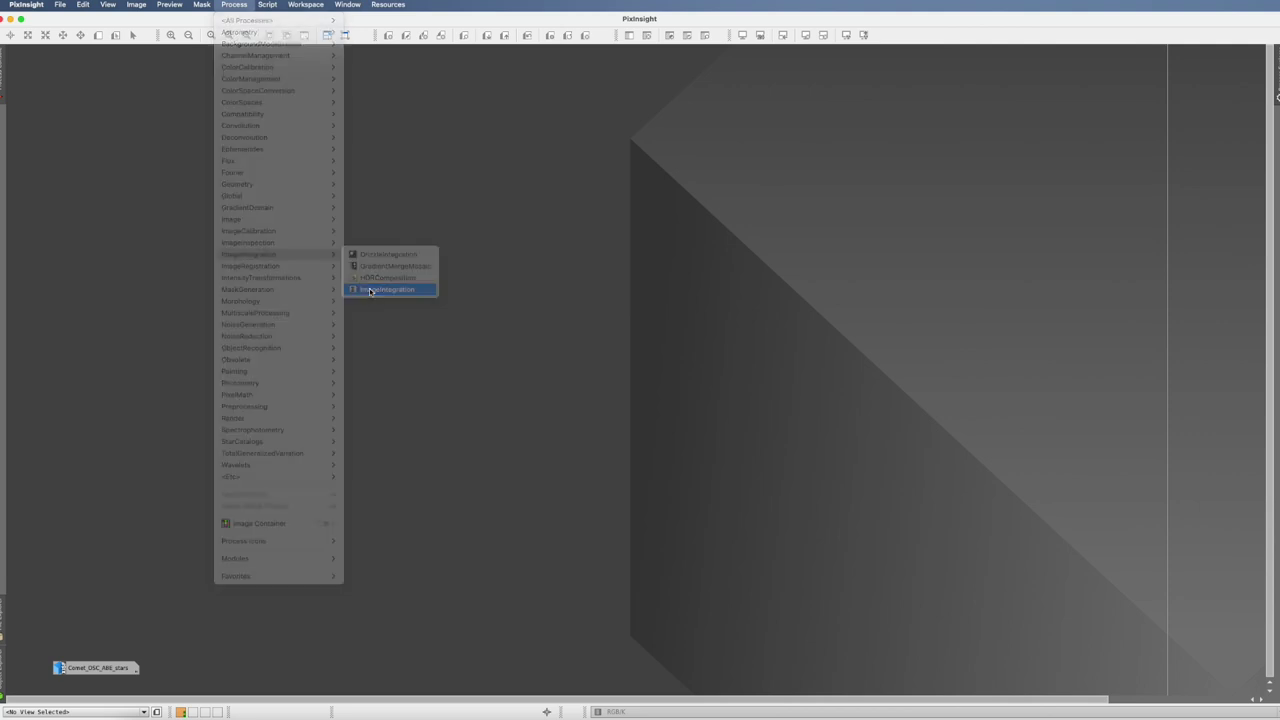
left_click(756, 169)
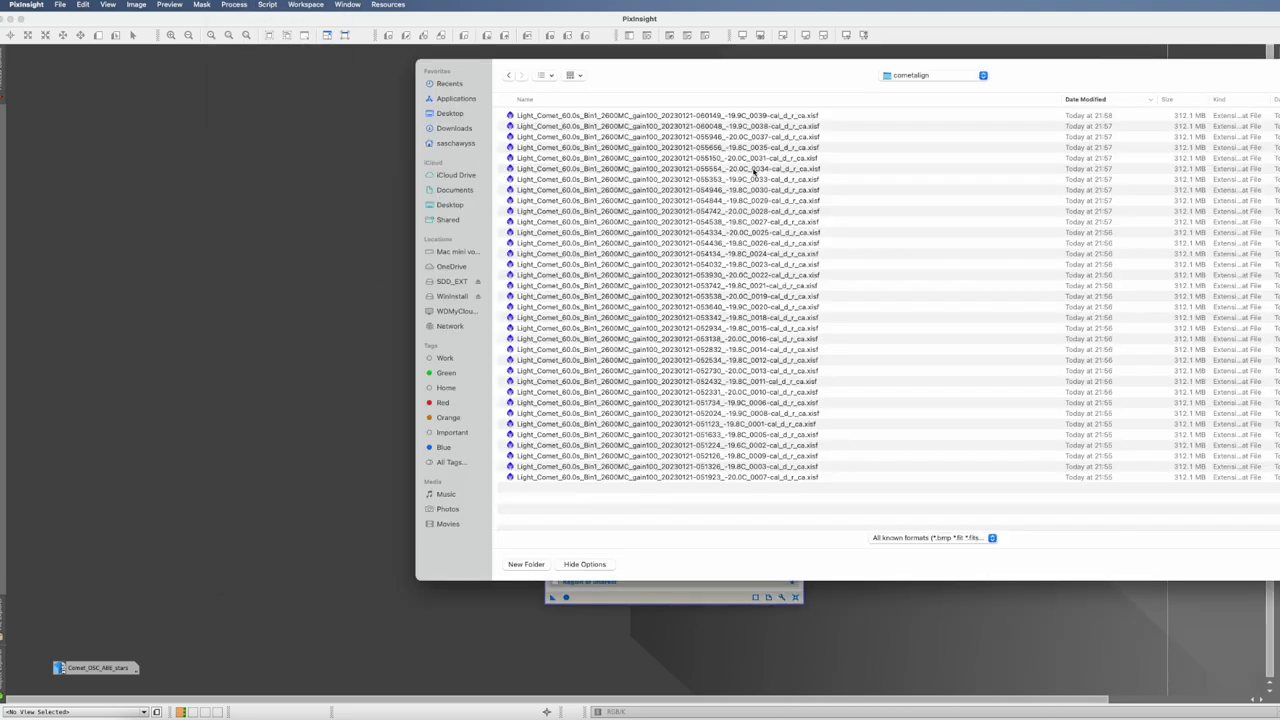
left_click(815, 118)
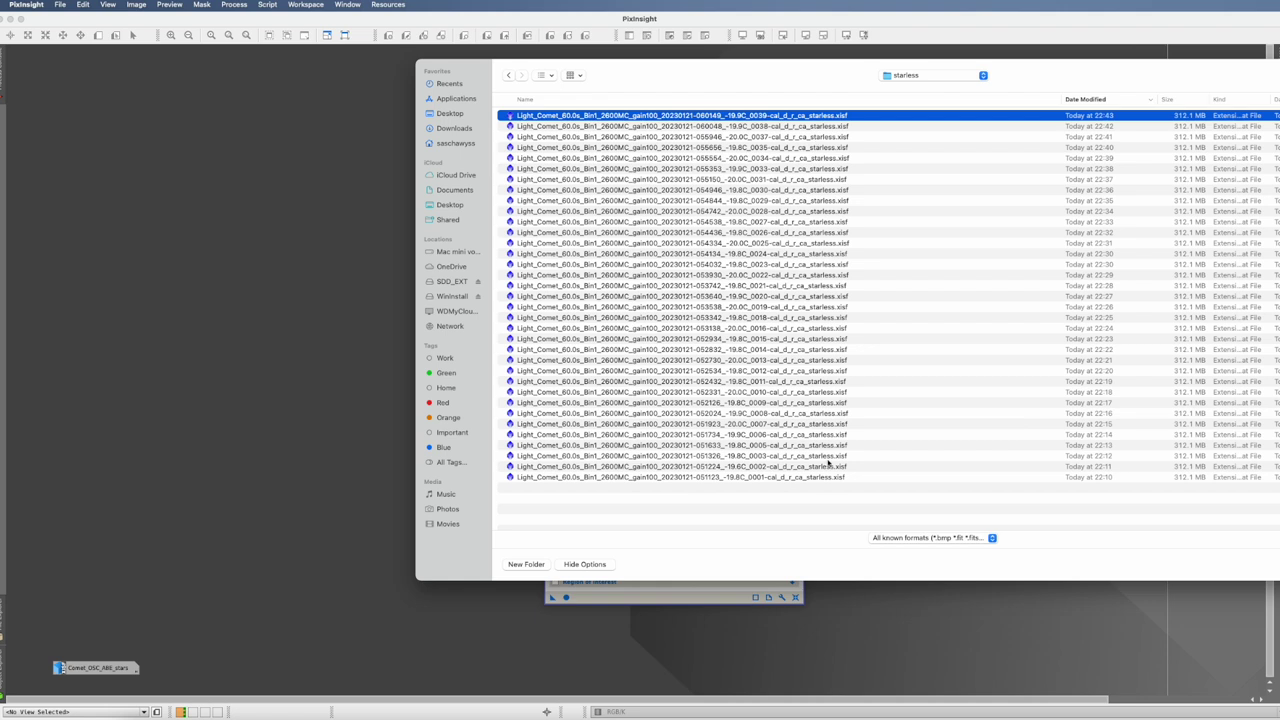
left_click(826, 477, "shift")
key("Return")
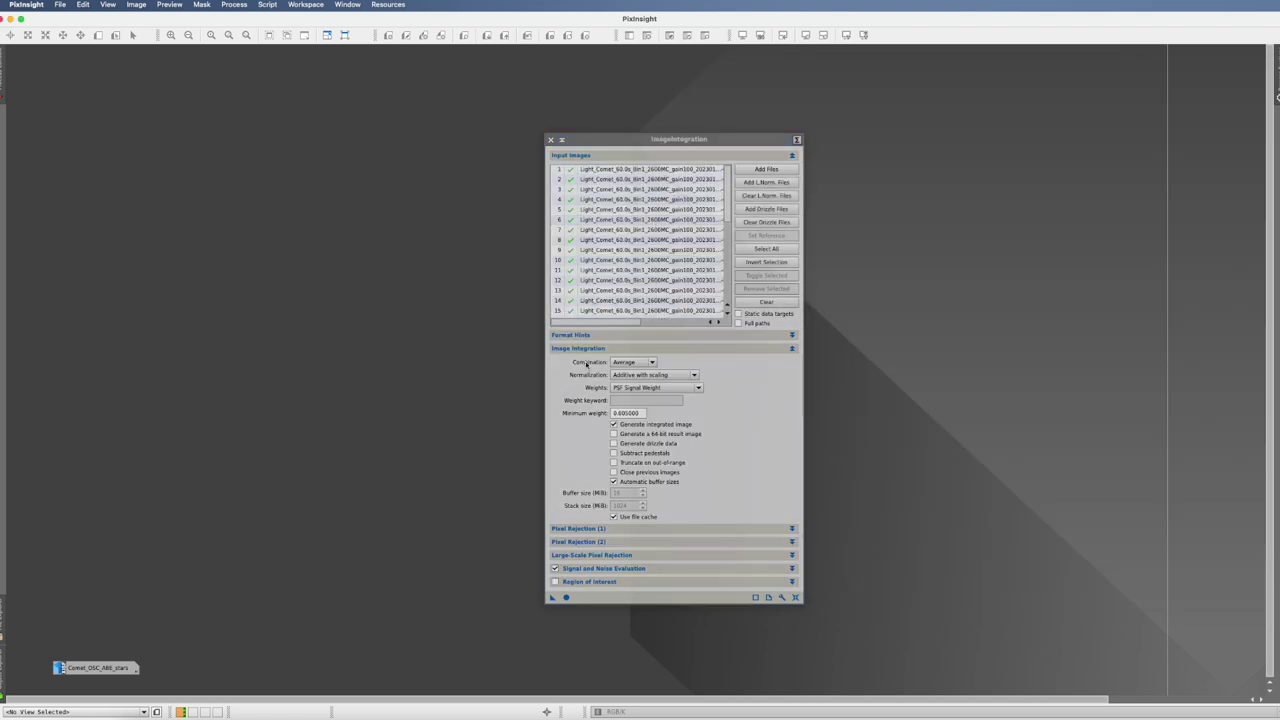
Set No normalization, Don't care weights and Winsorized Sigma Clipping, then apply the integration globally.
left_click(687, 376)
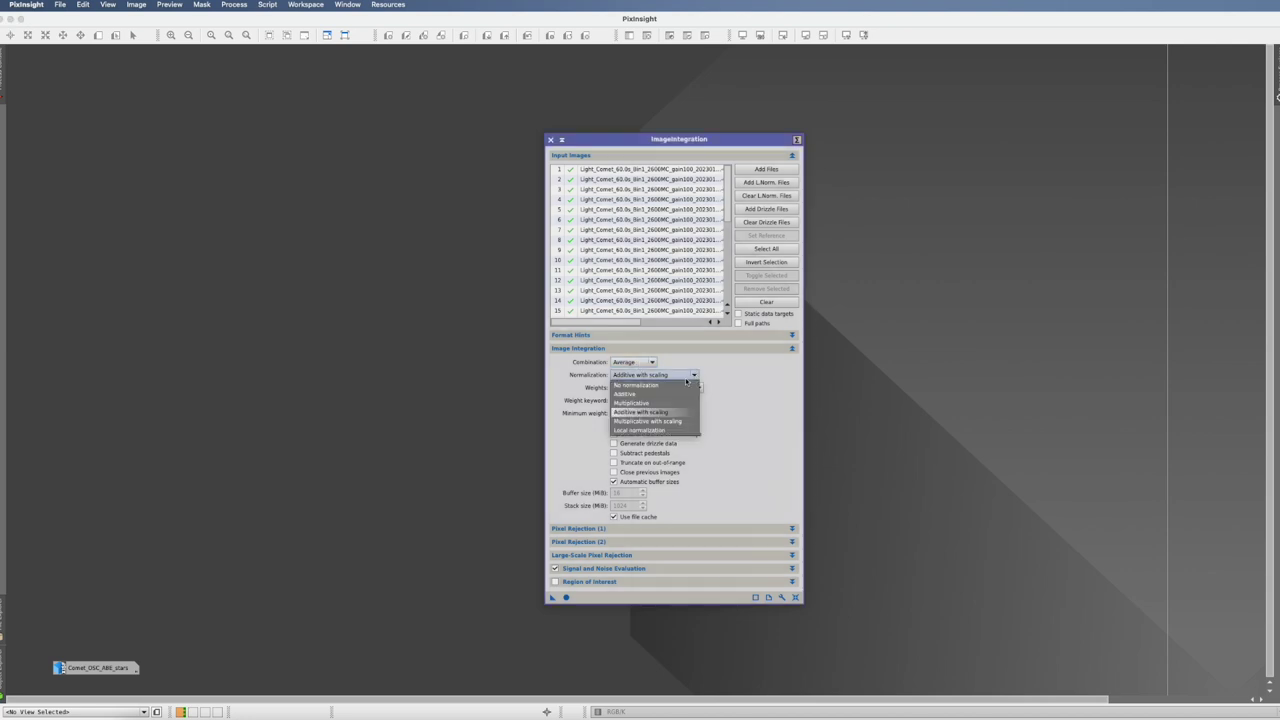
left_click(660, 386)
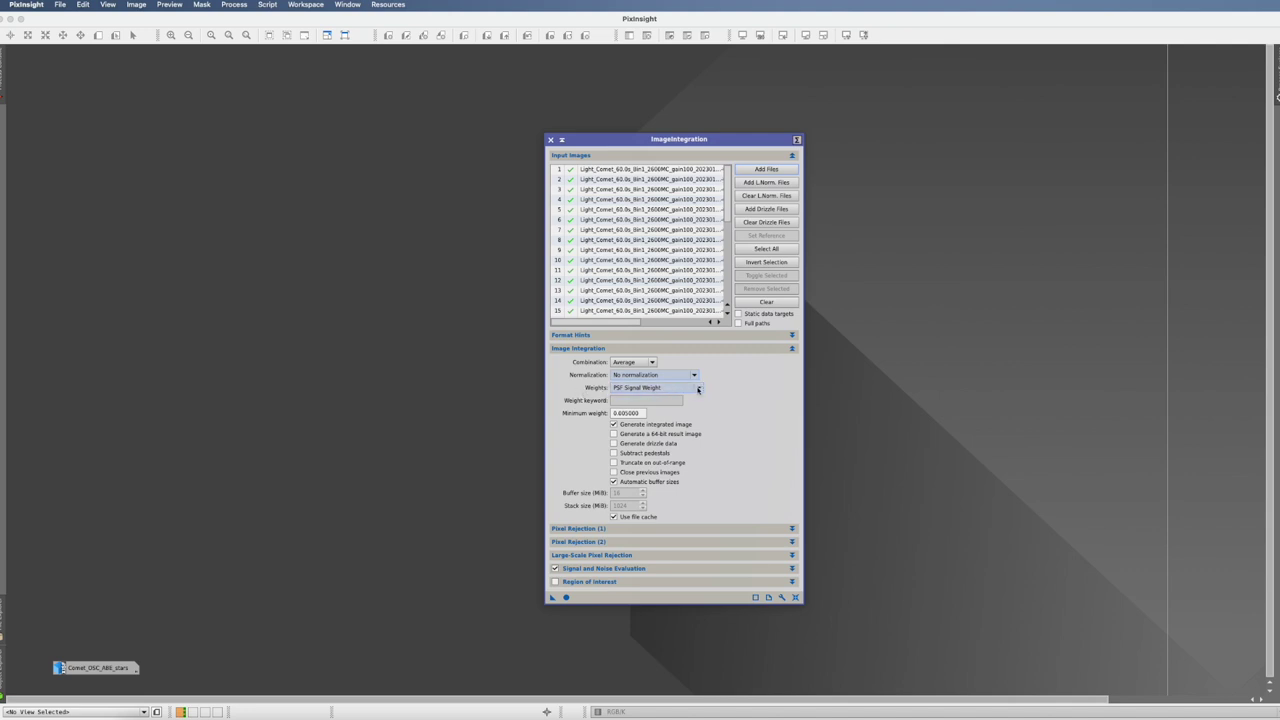
left_click(695, 388)
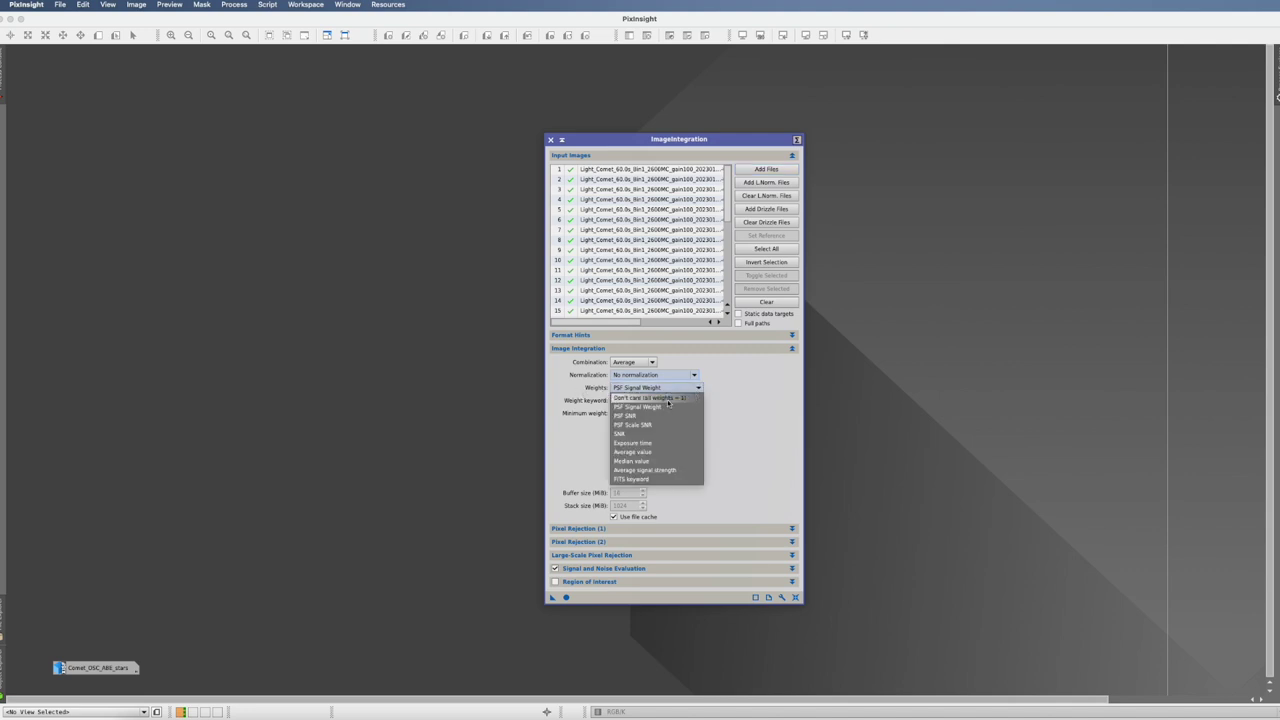
left_click(668, 400)
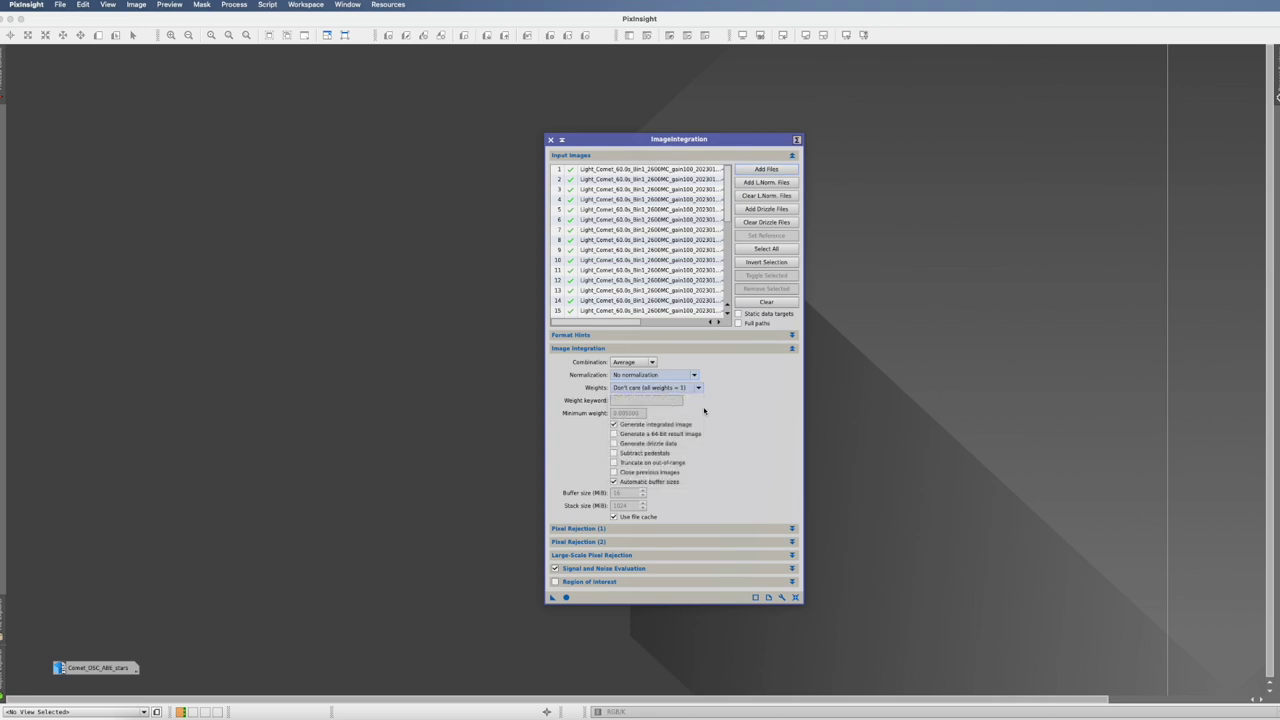
left_click(792, 531)
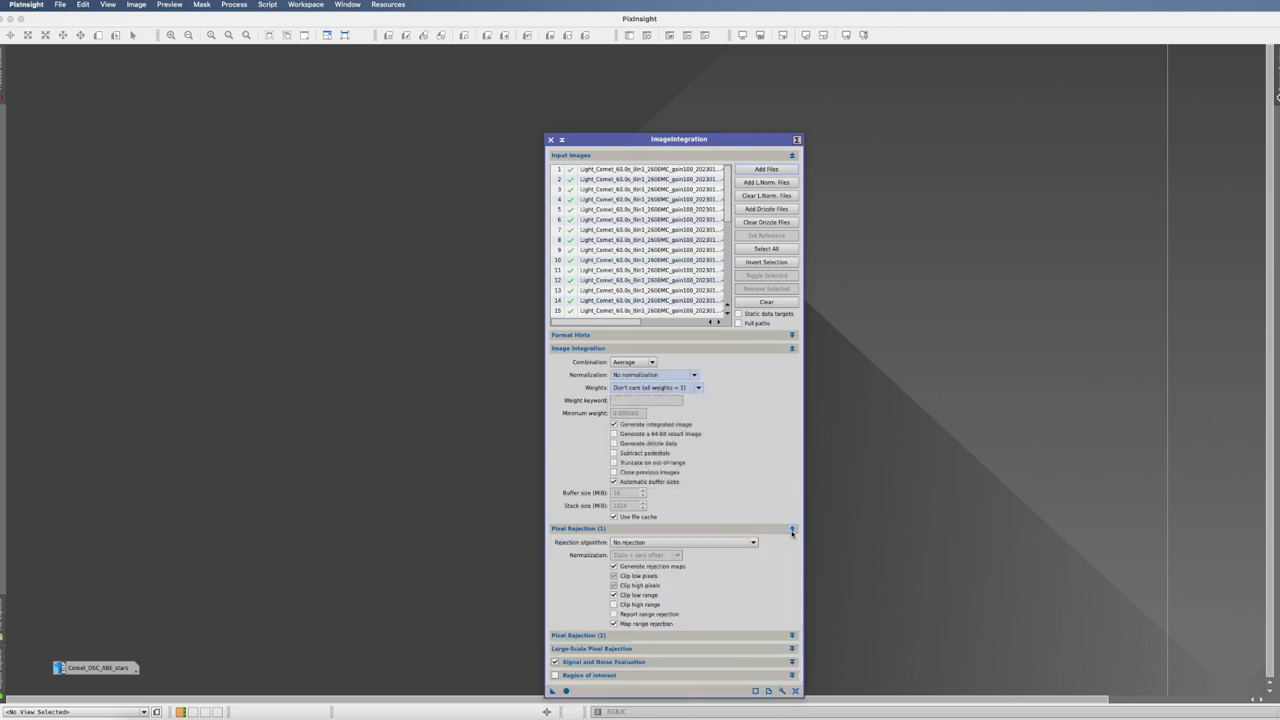
left_click(700, 542)
left_click(633, 589)
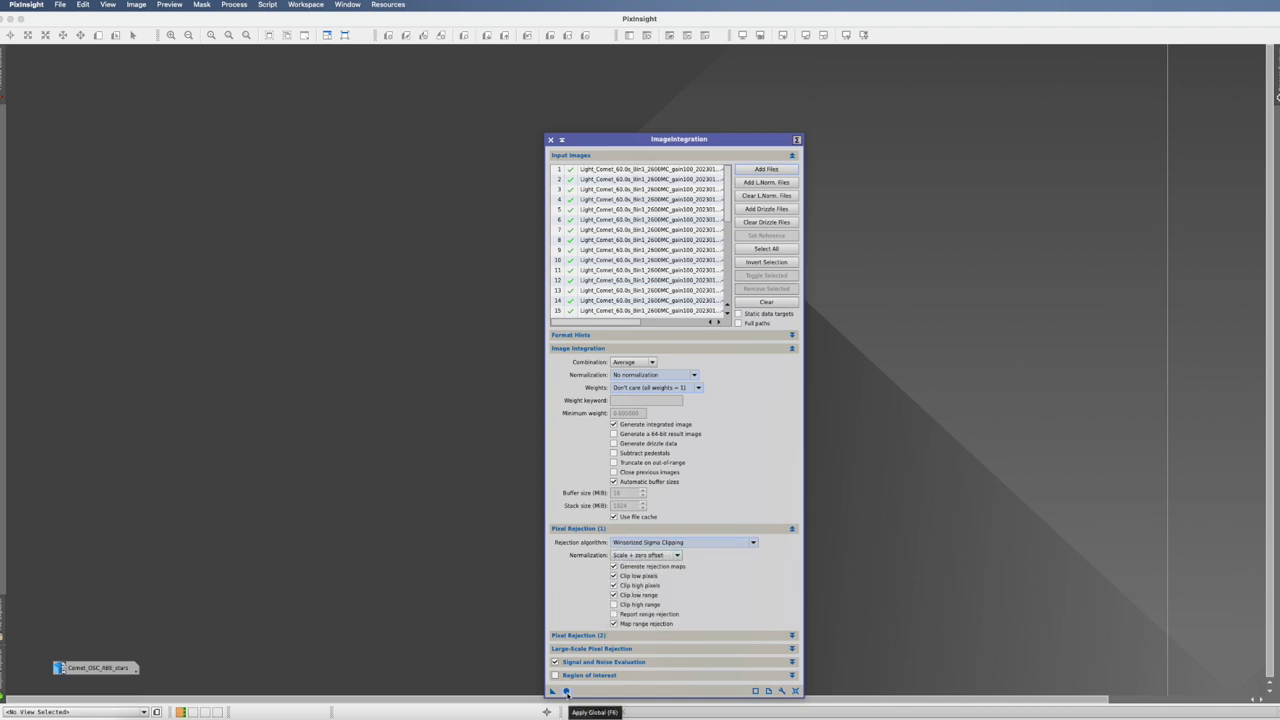
left_click(566, 691)
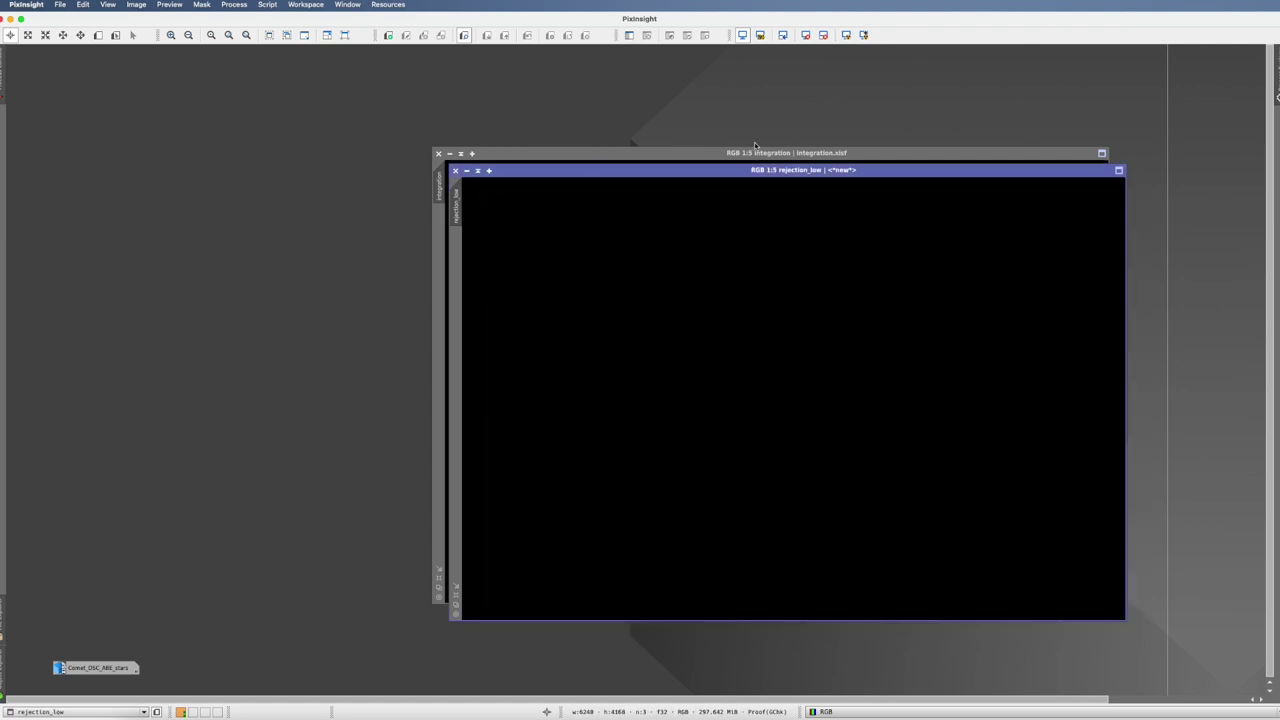
Close the rejection_high and rejection_low maps and auto-stretch the integration image.
left_click(846, 35)
left_click(455, 170)
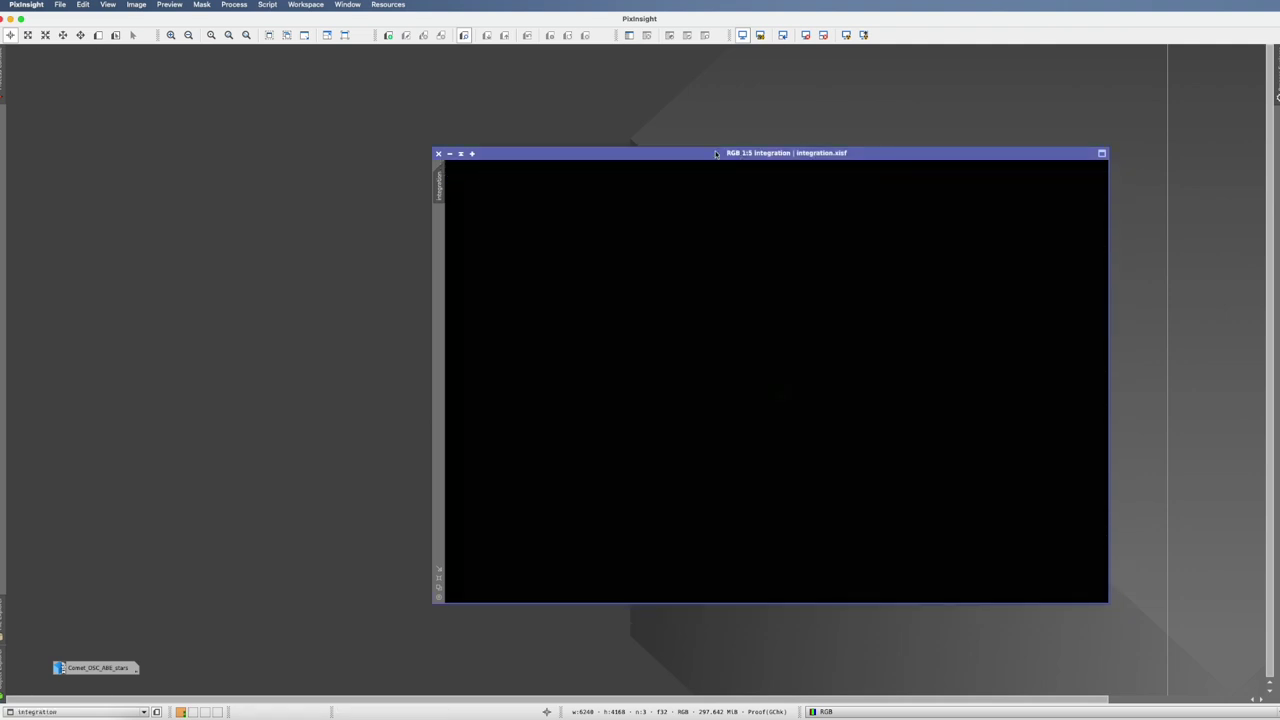
left_click(846, 35)
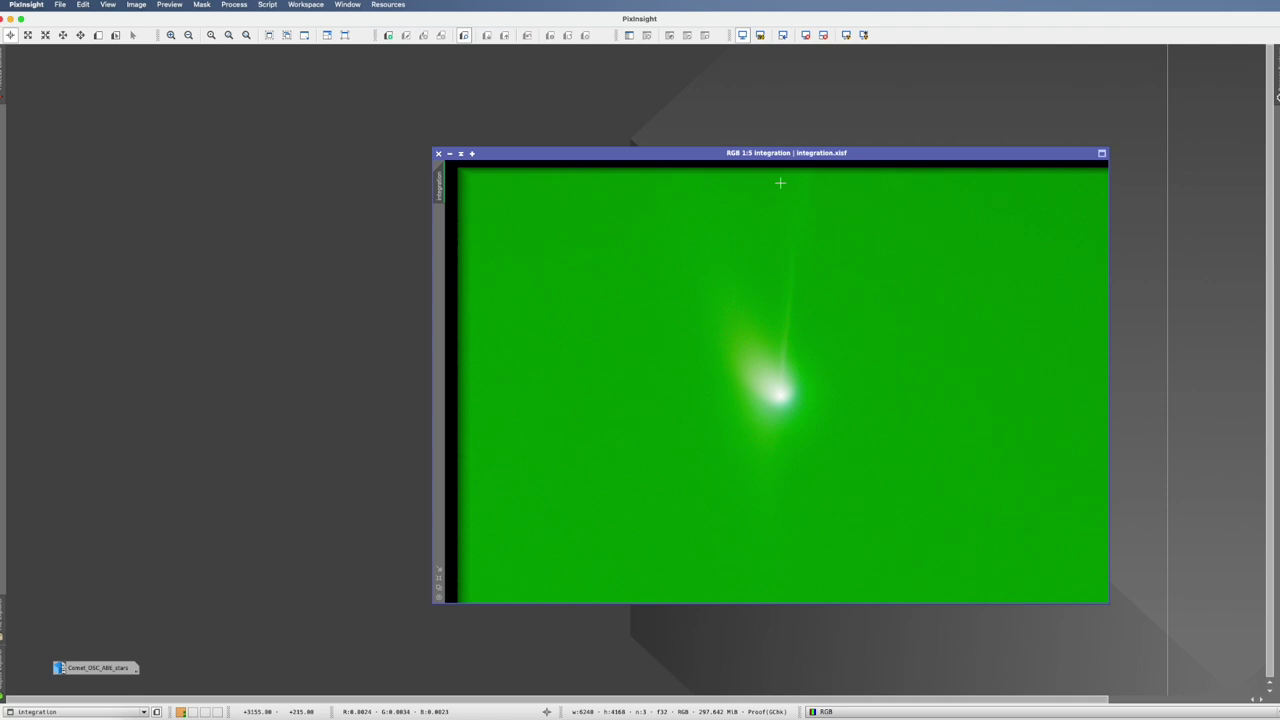
left_click_drag(694, 153, 620, 143)
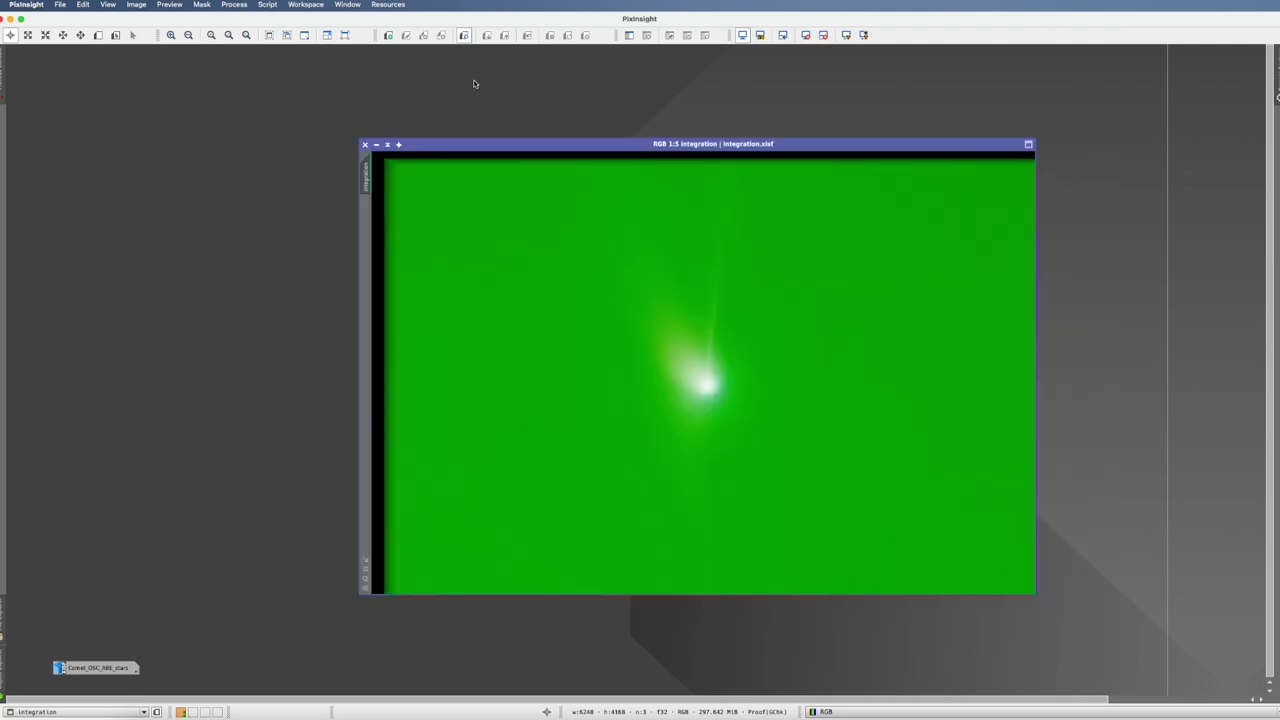
left_click(234, 4)
Apply a linked ScreenTransferFunction AutoStretch to reveal the comet and tail on neutral grey.
mouse_move(235, 19)
scroll(405, 561, "down", 5)
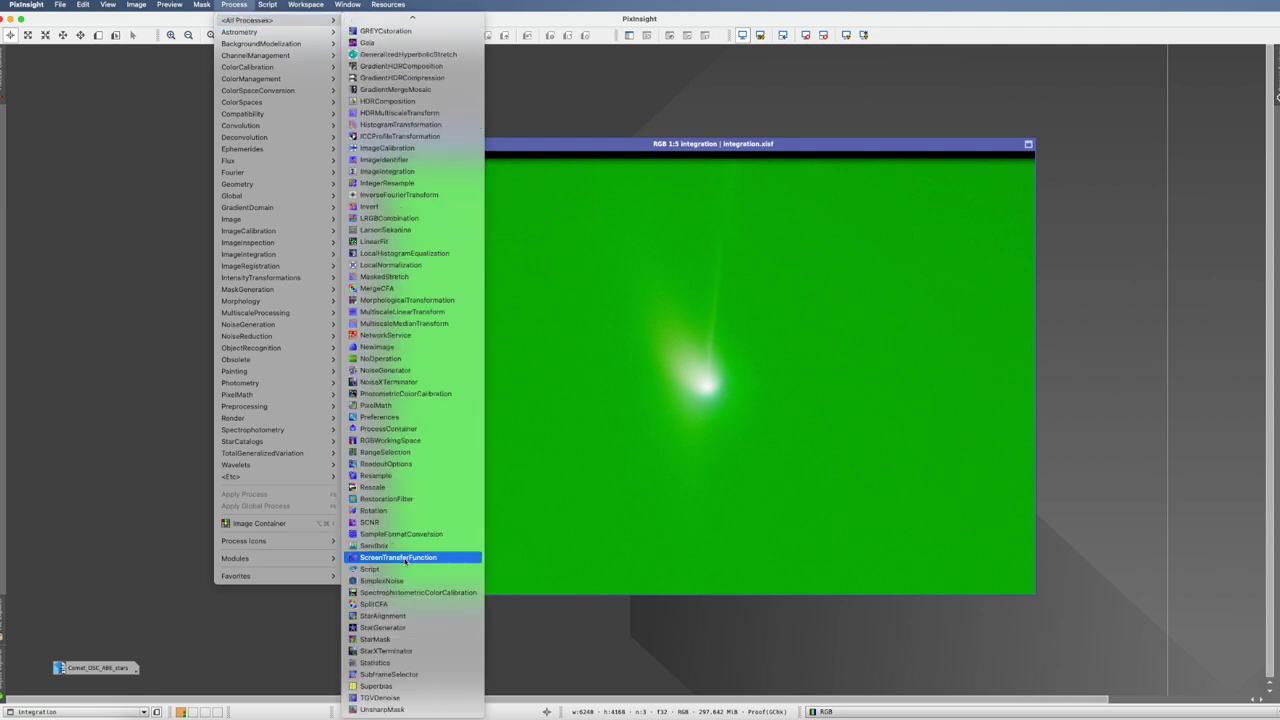
left_click(405, 561)
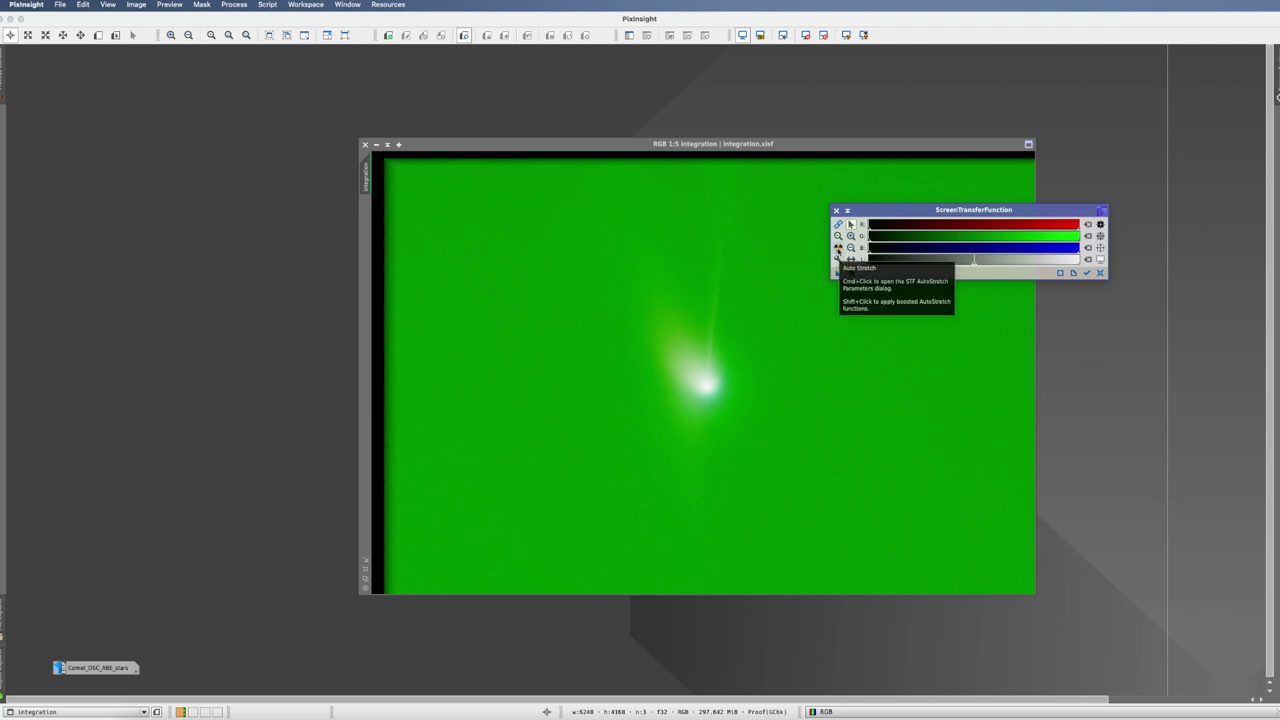
left_click(838, 247)
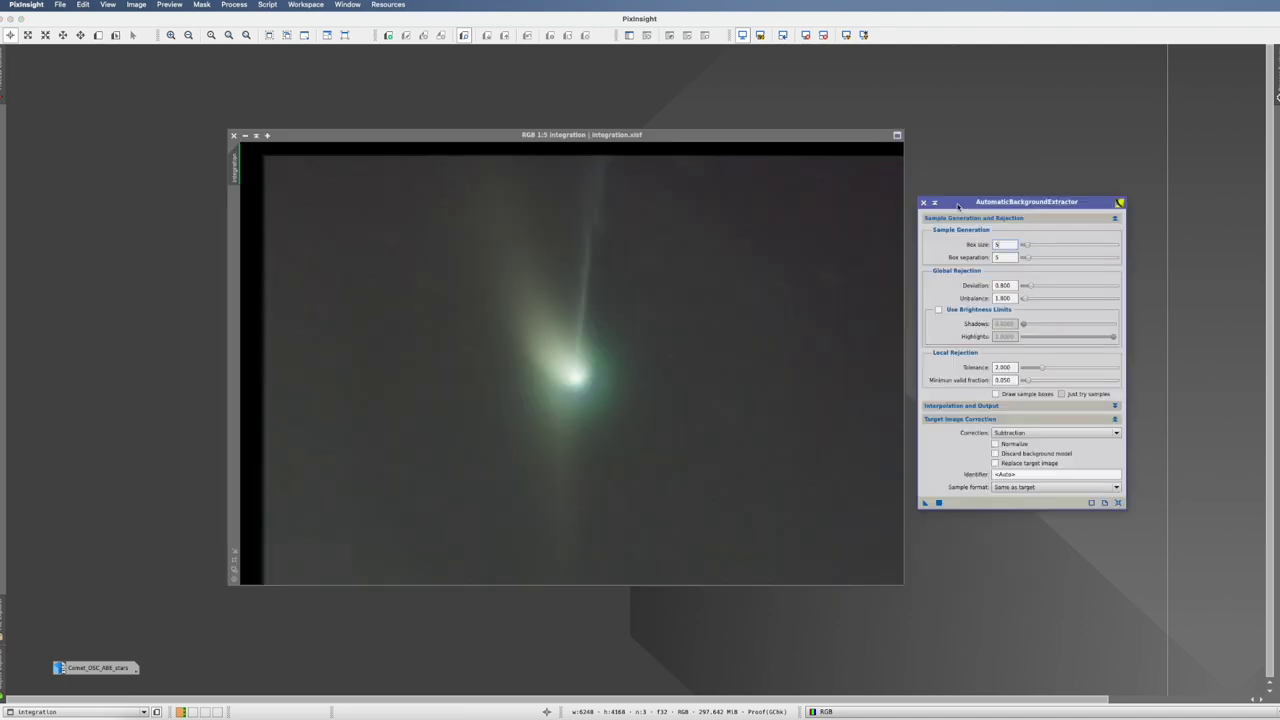
Place DynamicBackgroundExtraction samples across the sky around the comet, along edges and right half.
left_click_drag(957, 205, 973, 203)
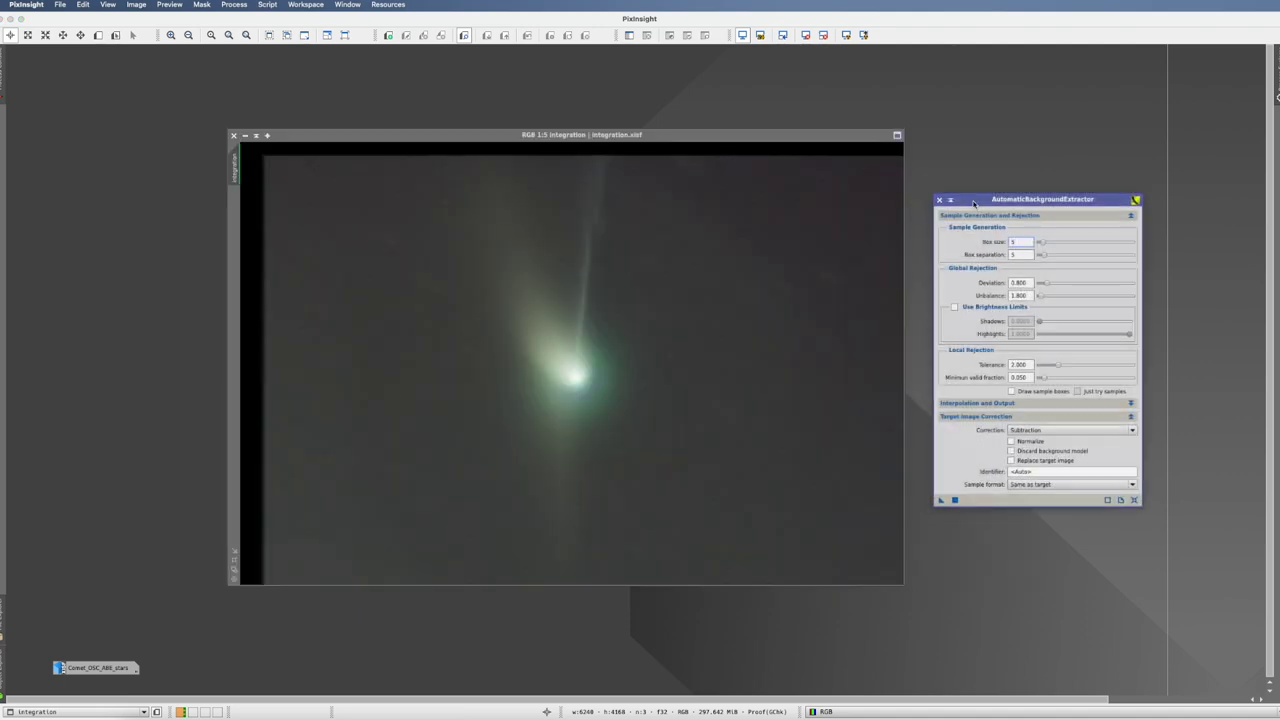
left_click(234, 4)
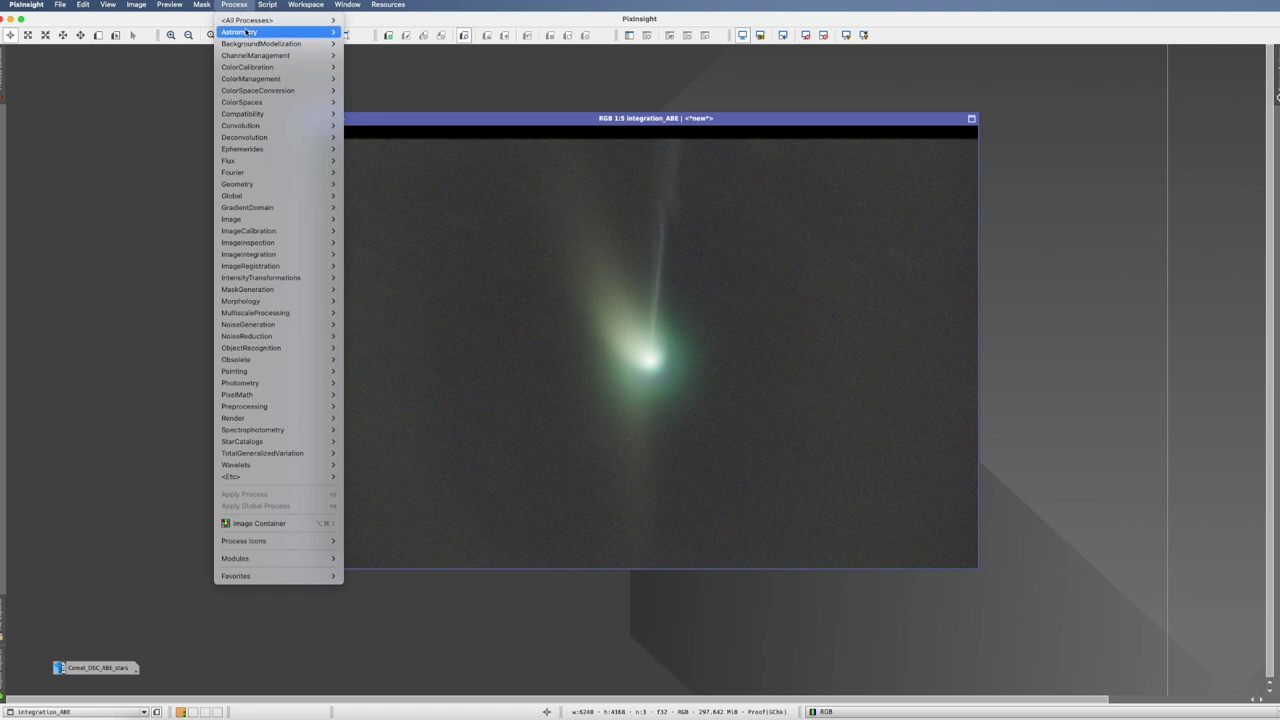
mouse_move(262, 43)
left_click(410, 47)
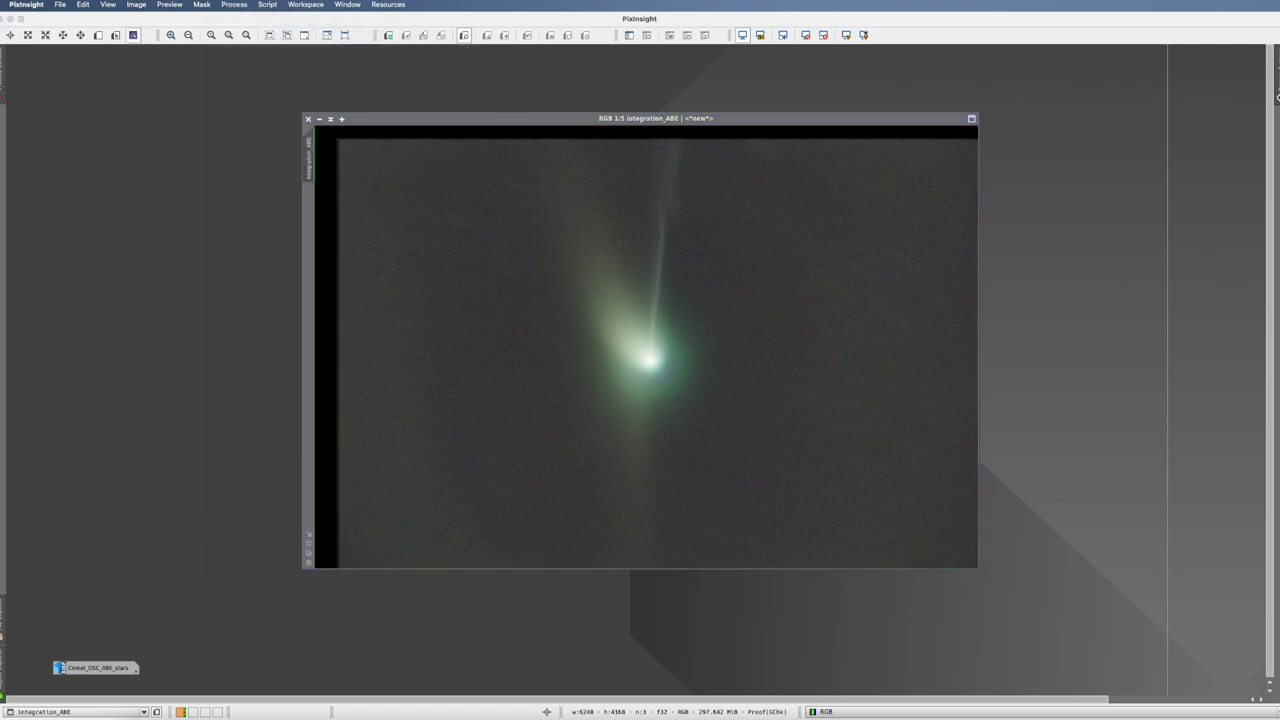
left_click(921, 489)
left_click(929, 436)
left_click(931, 324)
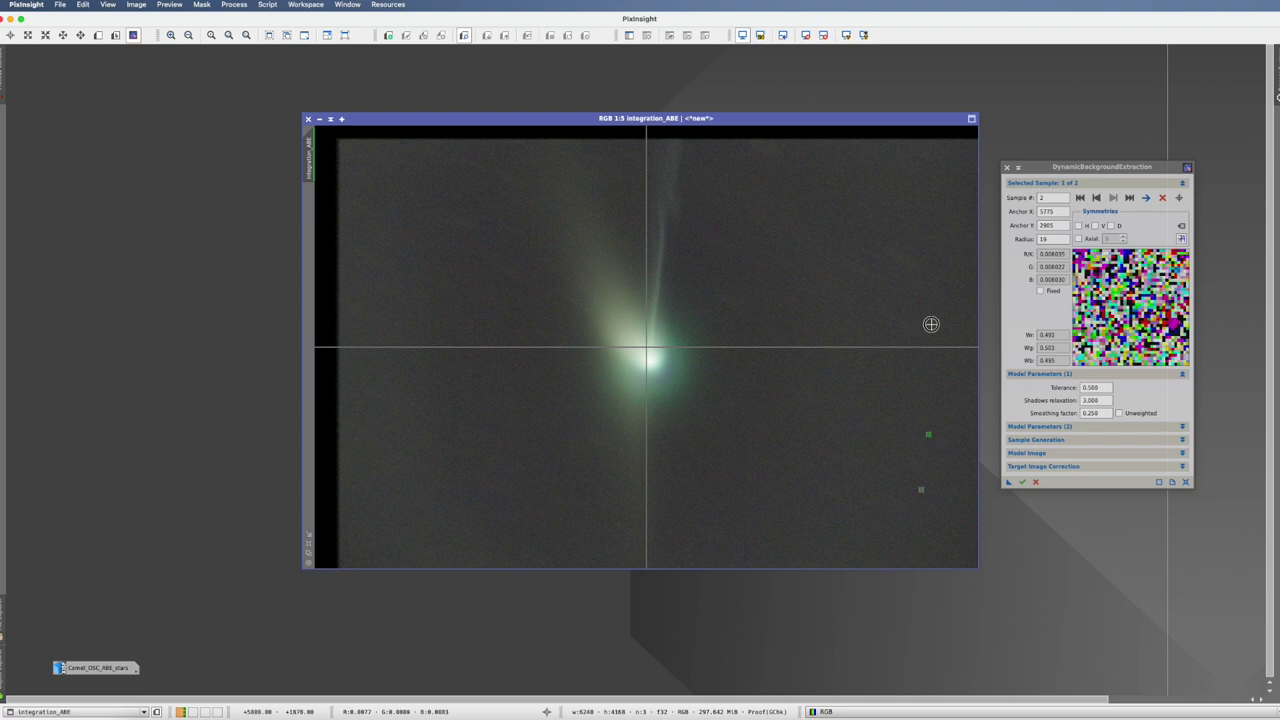
left_click(920, 230)
left_click(881, 183)
left_click(942, 172)
left_click(882, 539)
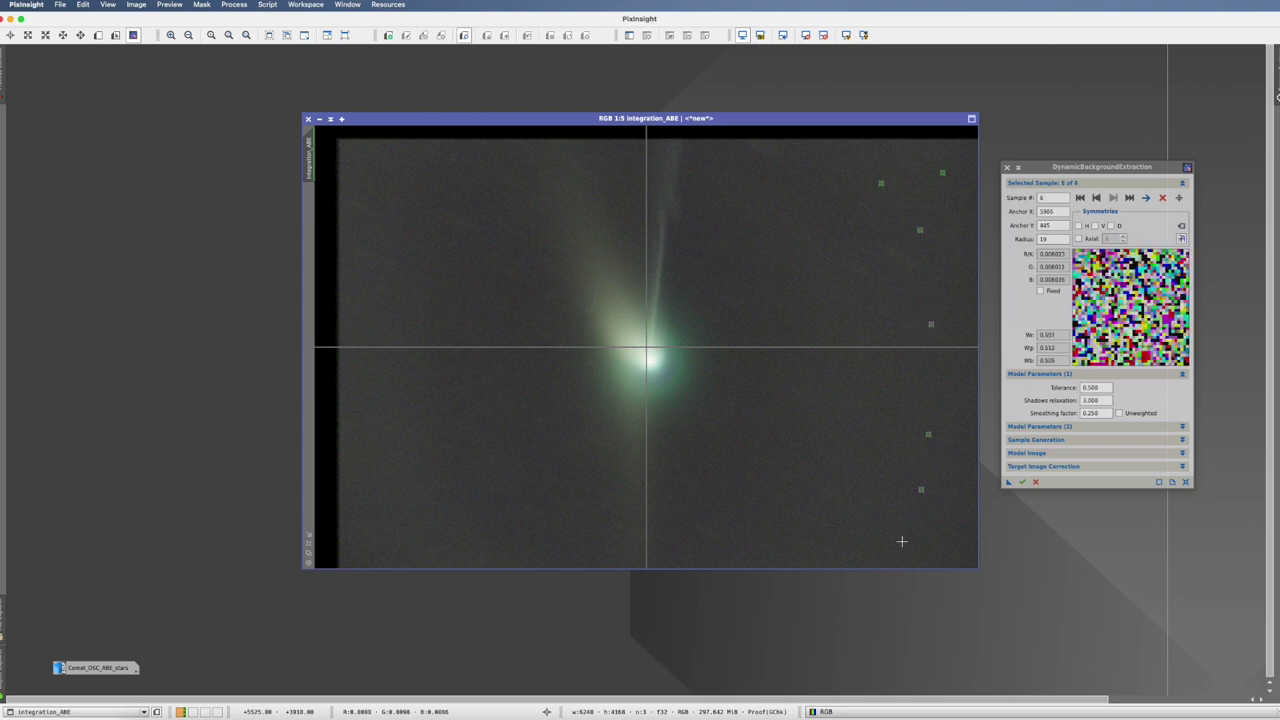
left_click(720, 534)
left_click(522, 539)
left_click(404, 530)
left_click(394, 464)
left_click(401, 394)
left_click(393, 307)
left_click(504, 389)
left_click(427, 463)
left_click(805, 497)
left_click(800, 438)
left_click(785, 396)
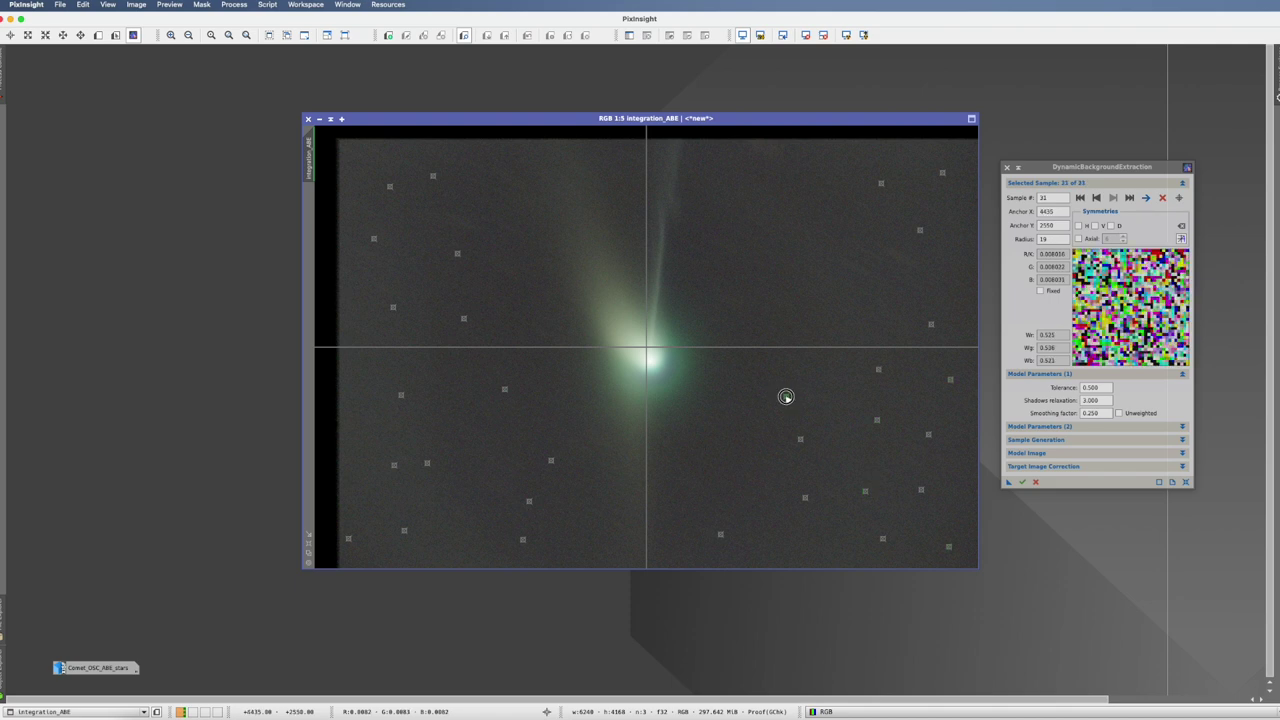
left_click(713, 276)
left_click(735, 235)
left_click(941, 216)
left_click(959, 275)
left_click(962, 153)
left_click(850, 150)
left_click(859, 238)
left_click(894, 281)
left_click(911, 405)
left_click(833, 405)
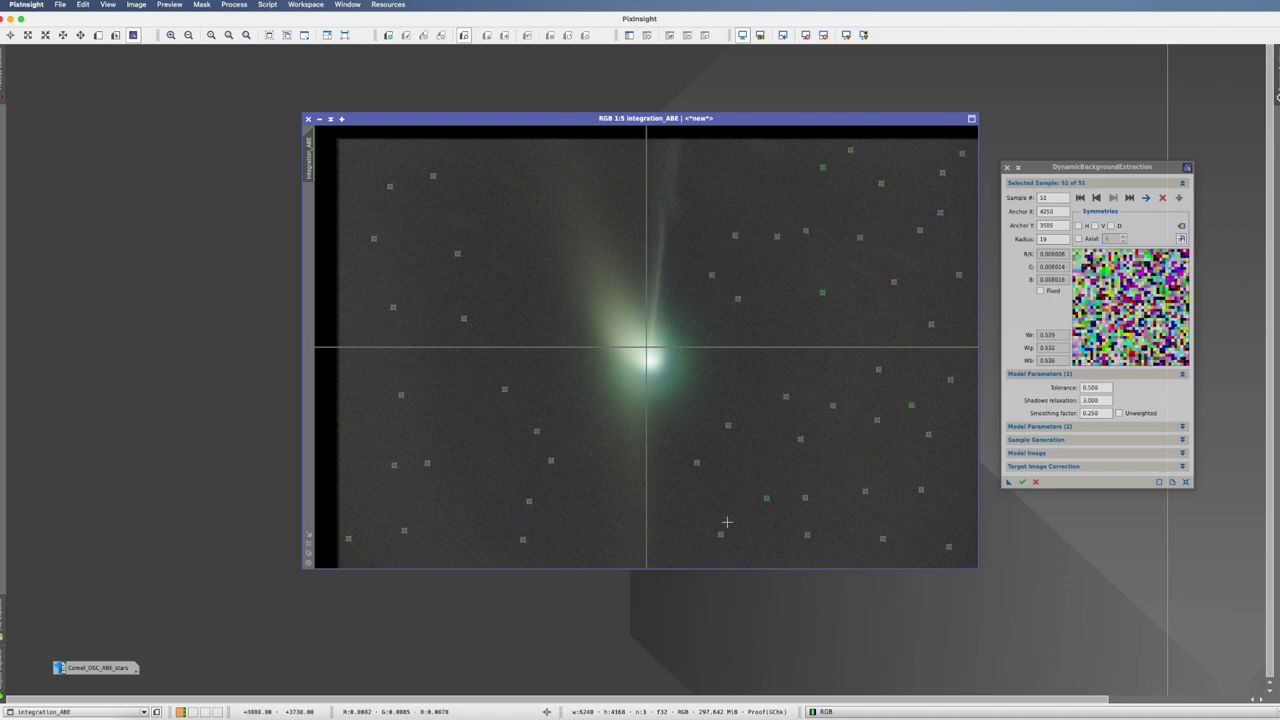
left_click(767, 497)
Set tolerance 2.5, resize all samples to radius 40, and execute the extraction.
left_click(1092, 387)
type("2.5")
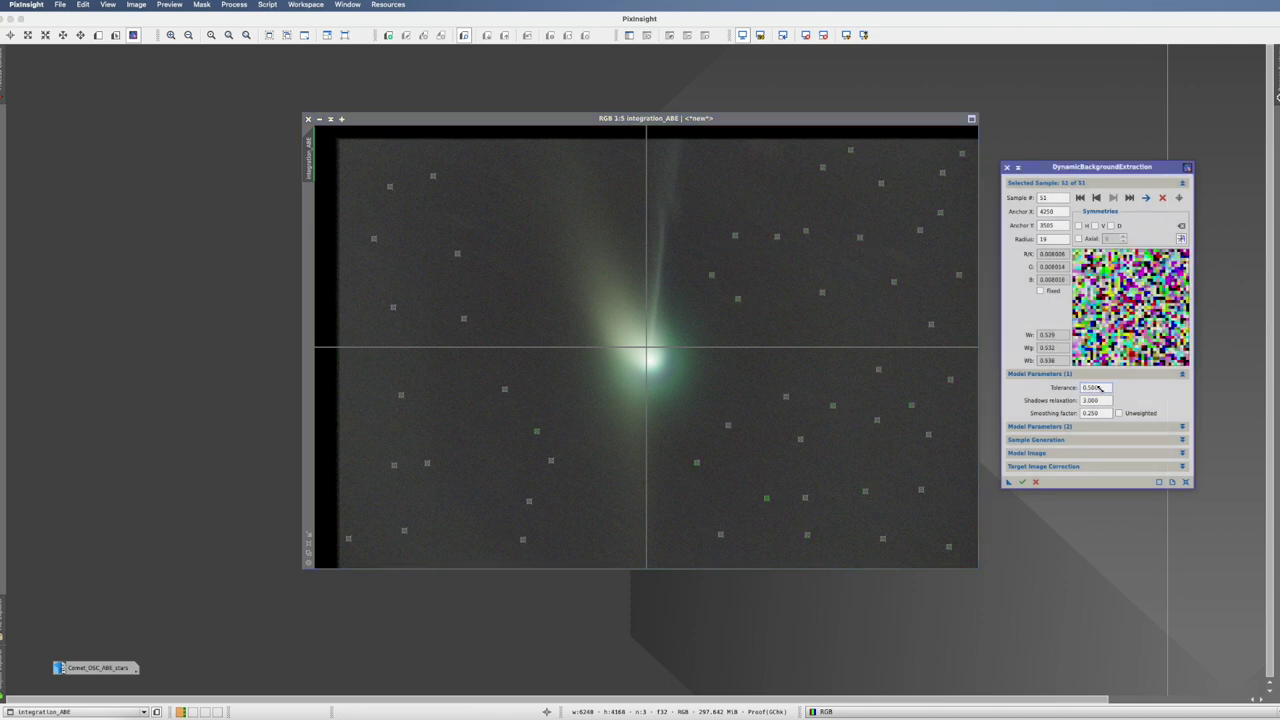
left_click(1182, 426)
left_click(1179, 489)
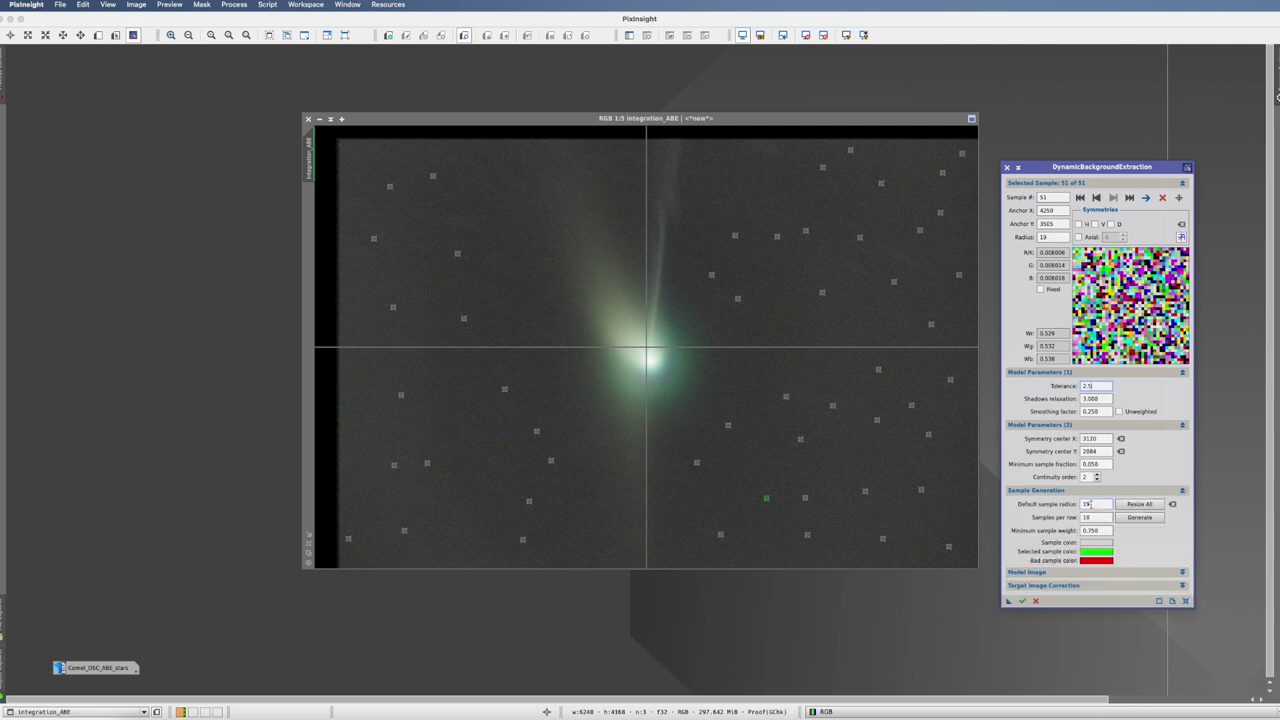
left_click_drag(1088, 504, 1063, 505)
type("40")
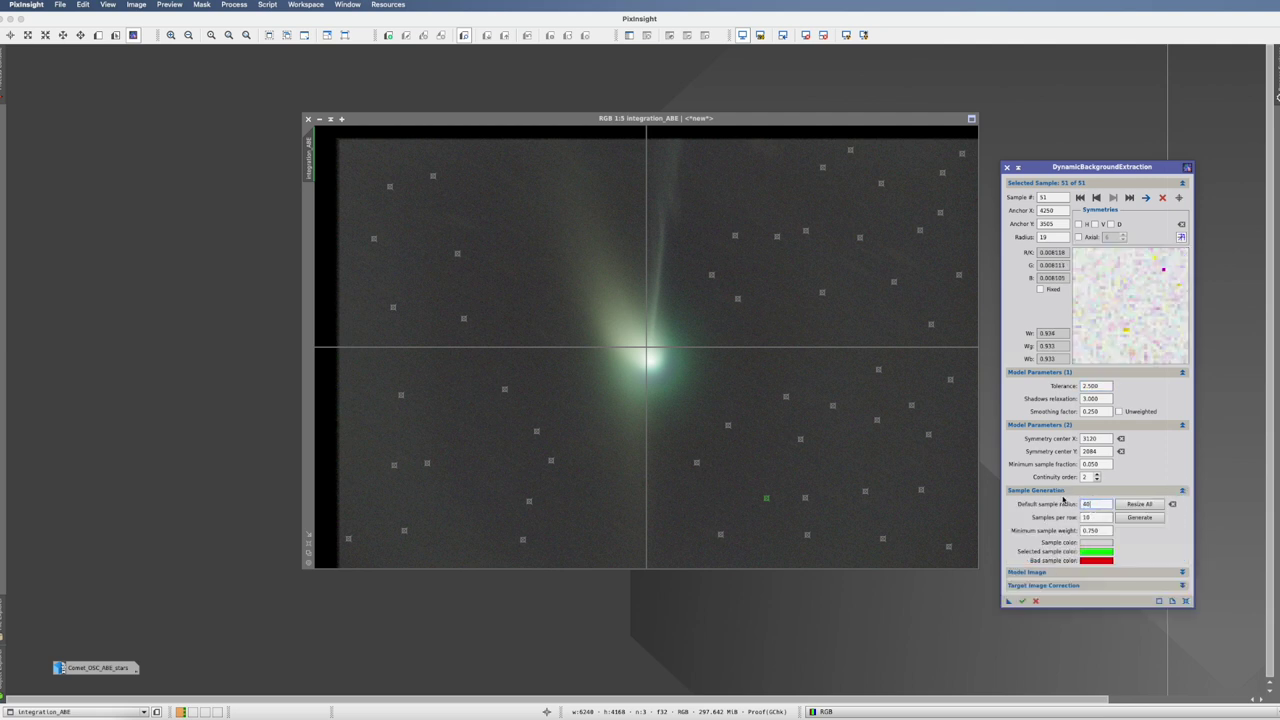
left_click(1148, 505)
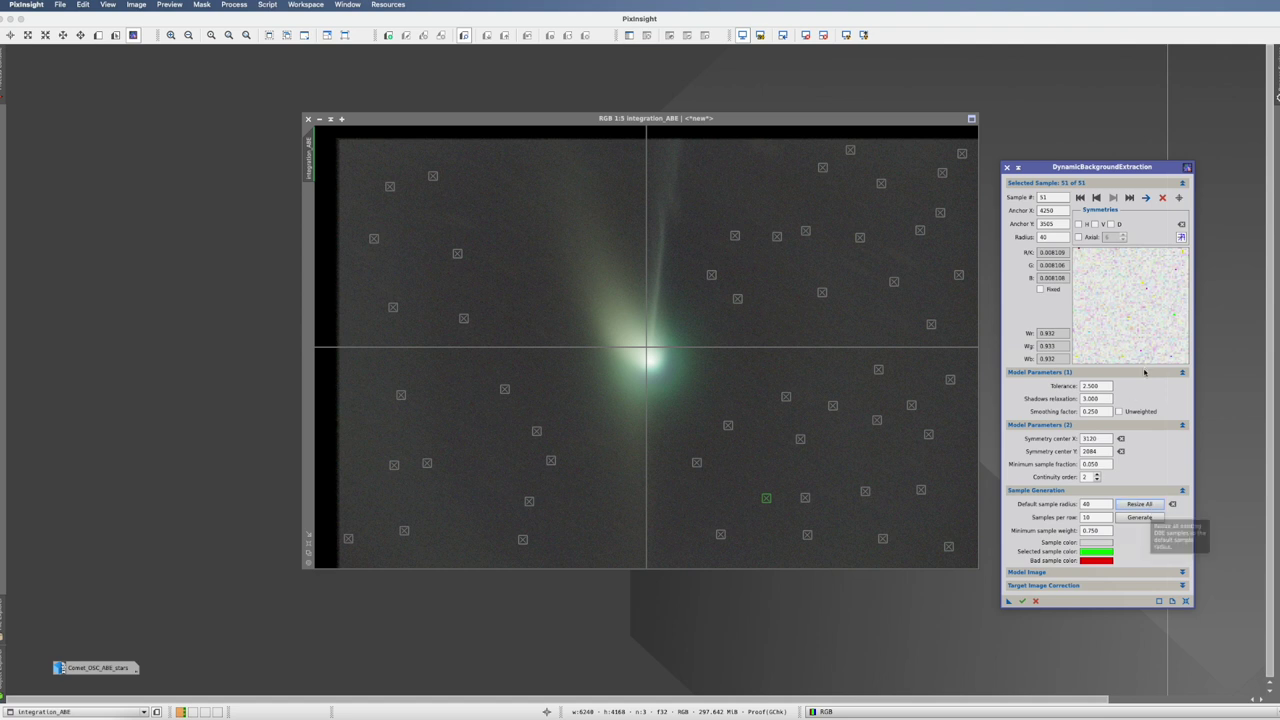
left_click(1102, 585)
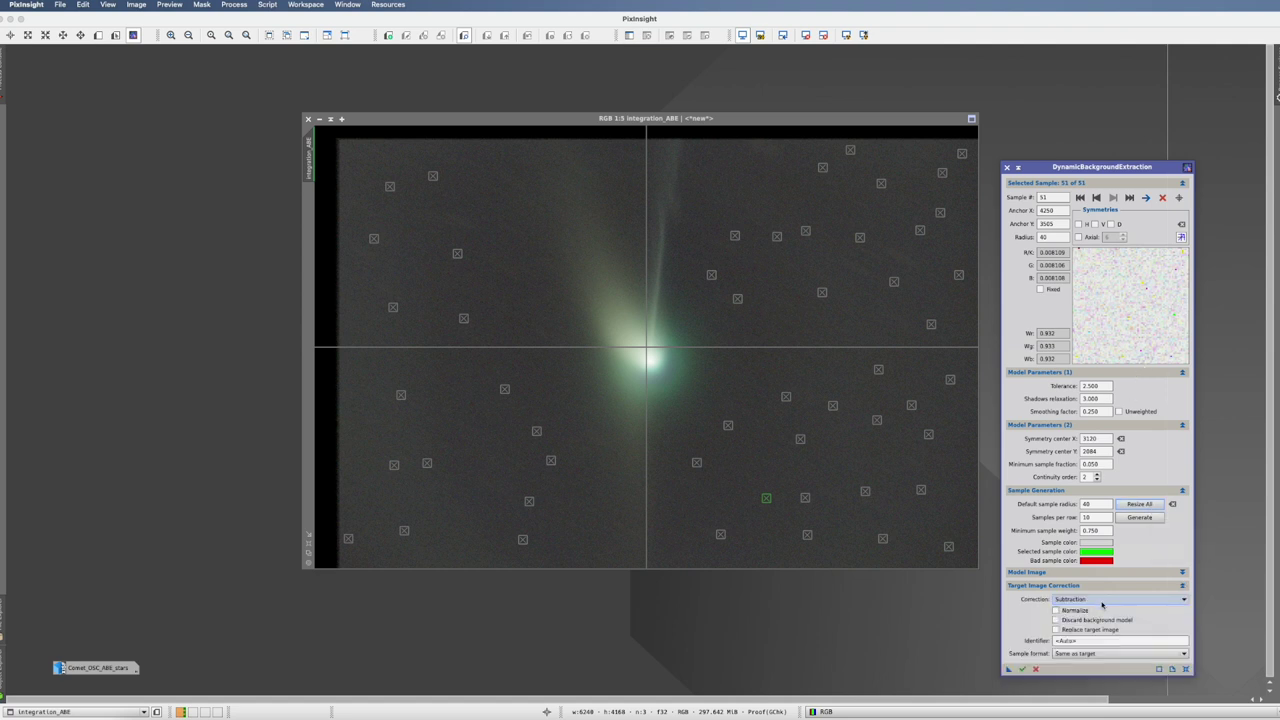
left_click(1024, 670)
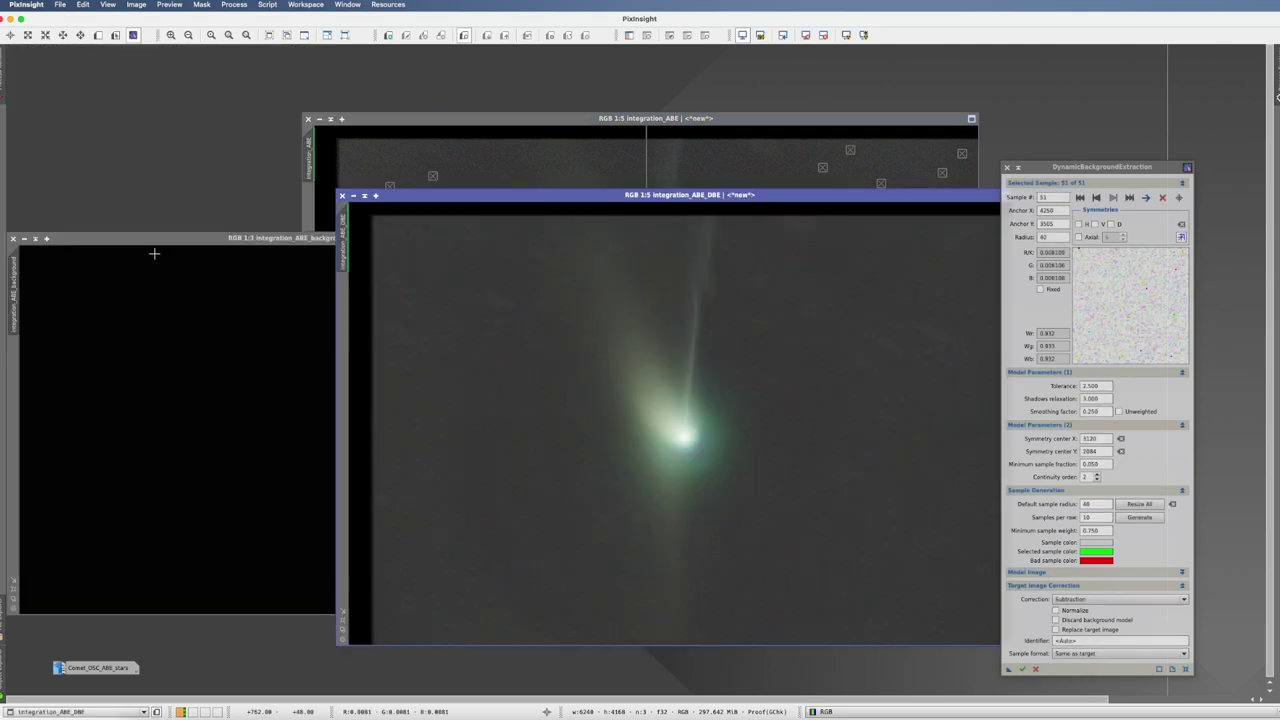
Auto-stretch the background model to inspect the gradient, then close it.
left_click_drag(155, 242, 450, 235)
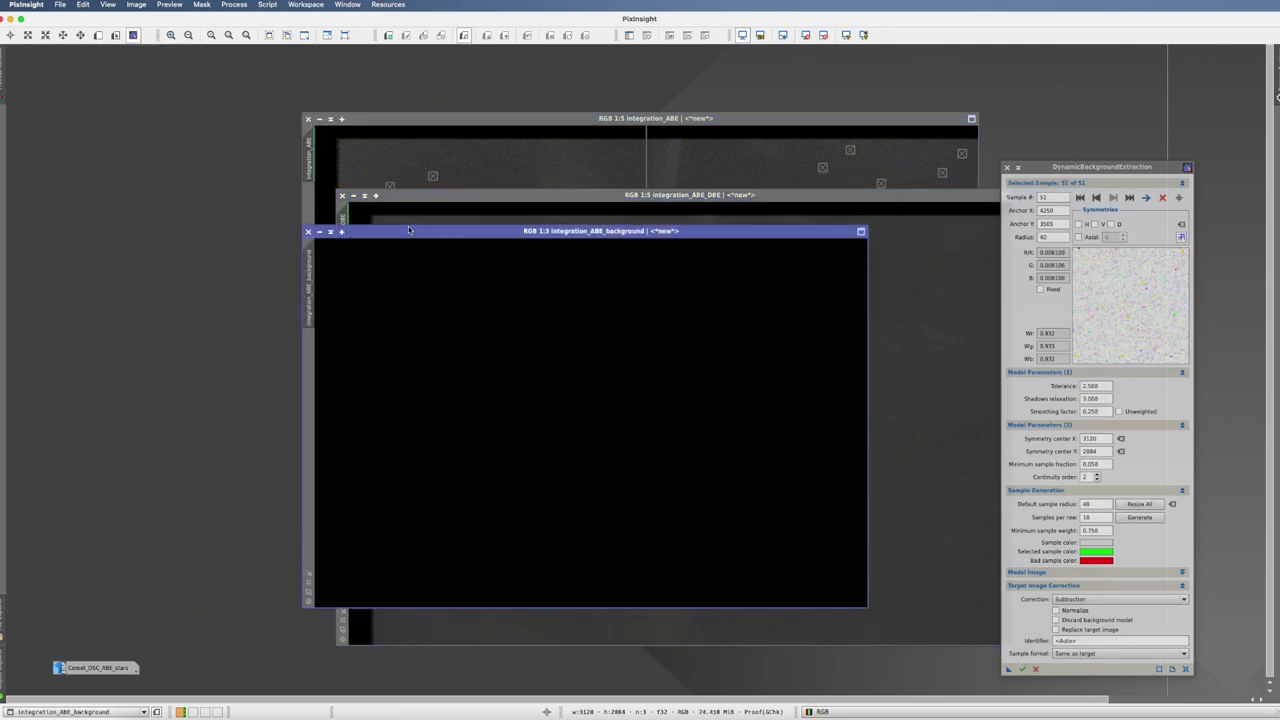
left_click(846, 35)
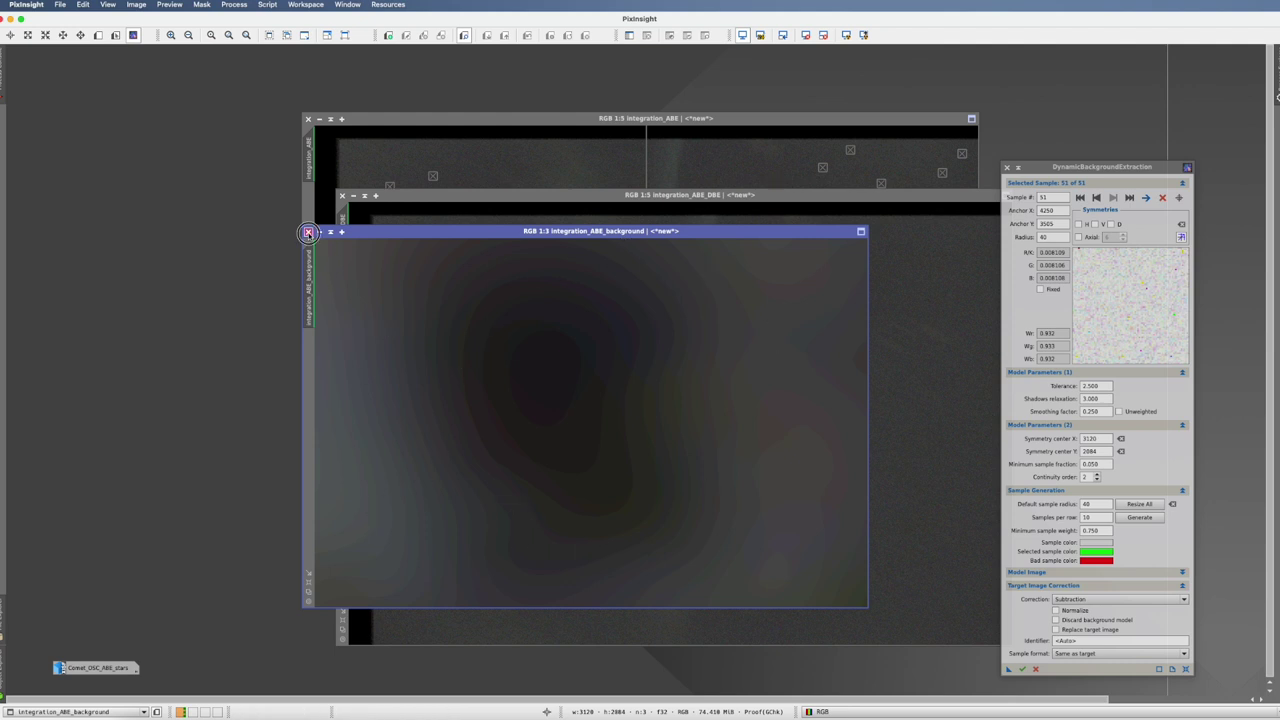
left_click(308, 231)
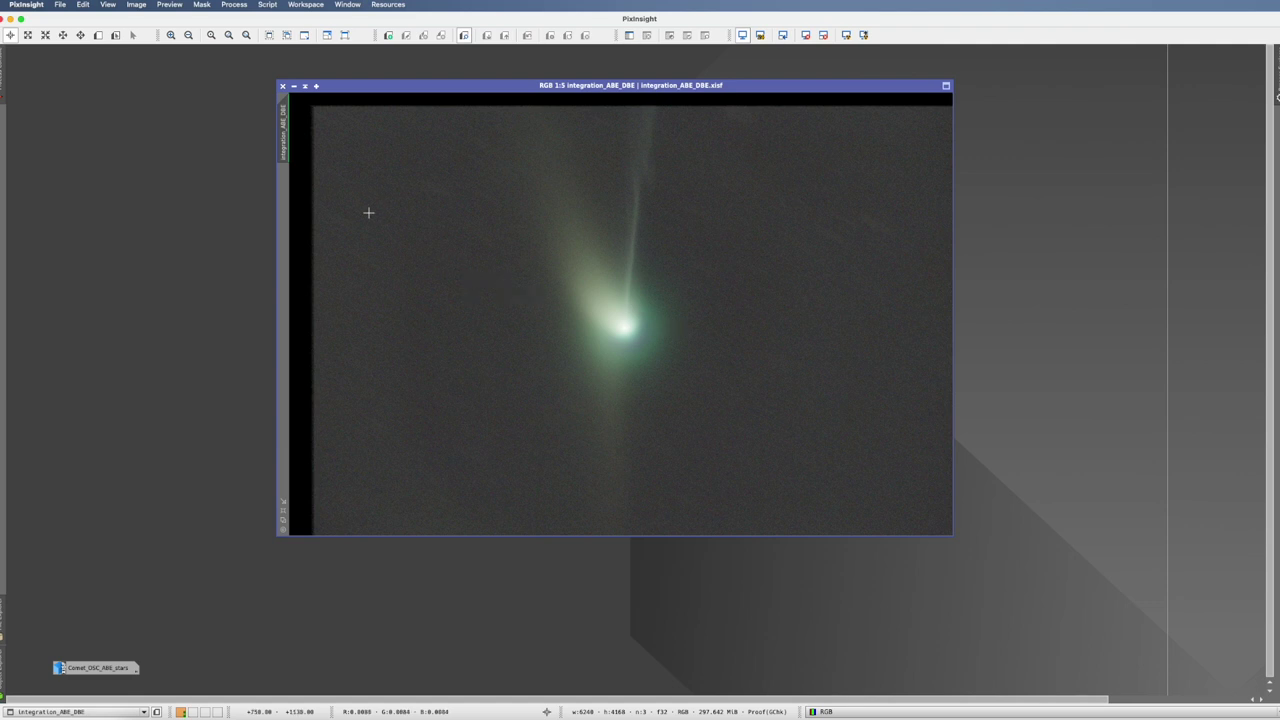
Clone integration_ABE_DBE and run BlurXTerminator on the clone.
mouse_move(288, 140)
left_mouse_down()
mouse_move(297, 157)
mouse_move(814, 300)
left_mouse_up()
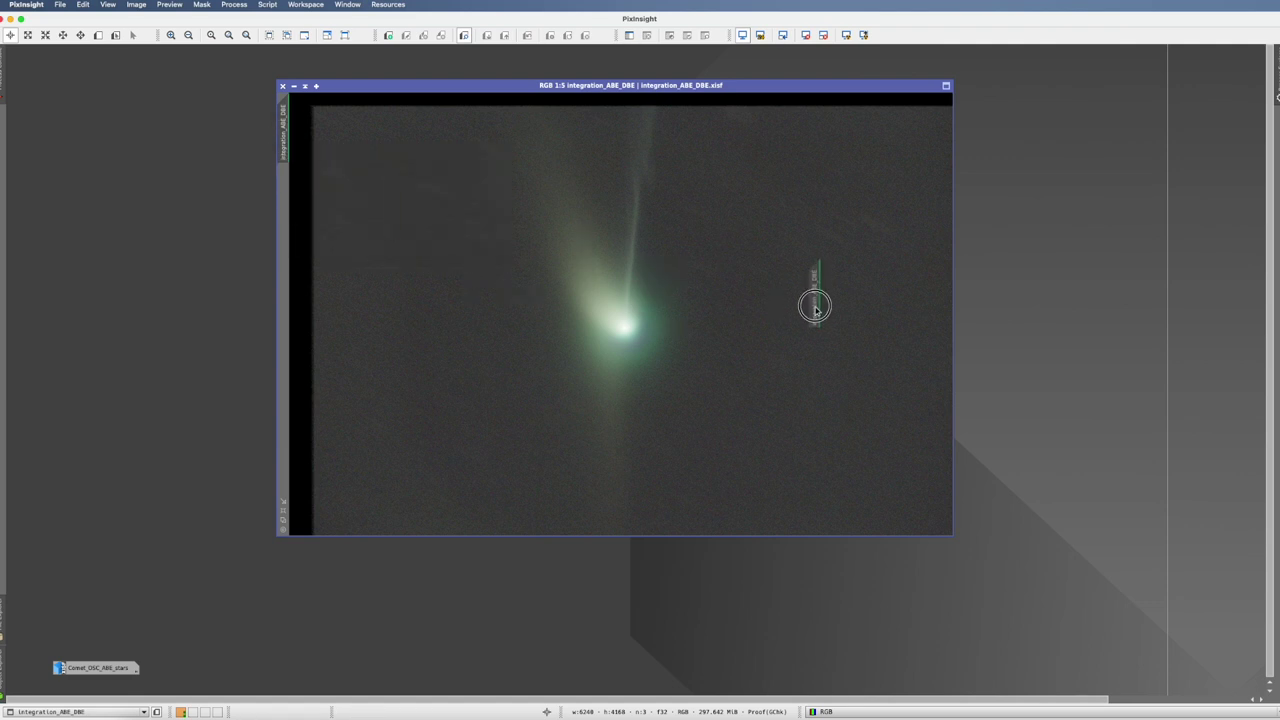
left_click_drag(926, 264, 605, 174)
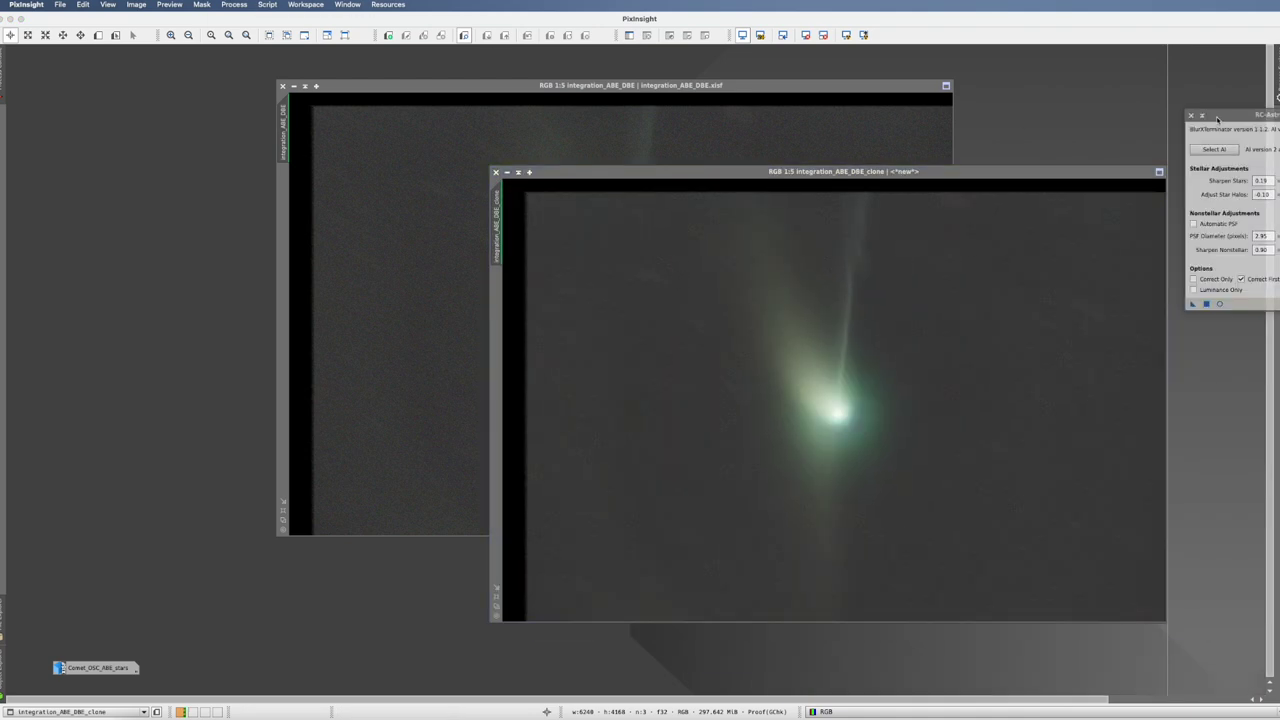
left_click_drag(1222, 120, 900, 145)
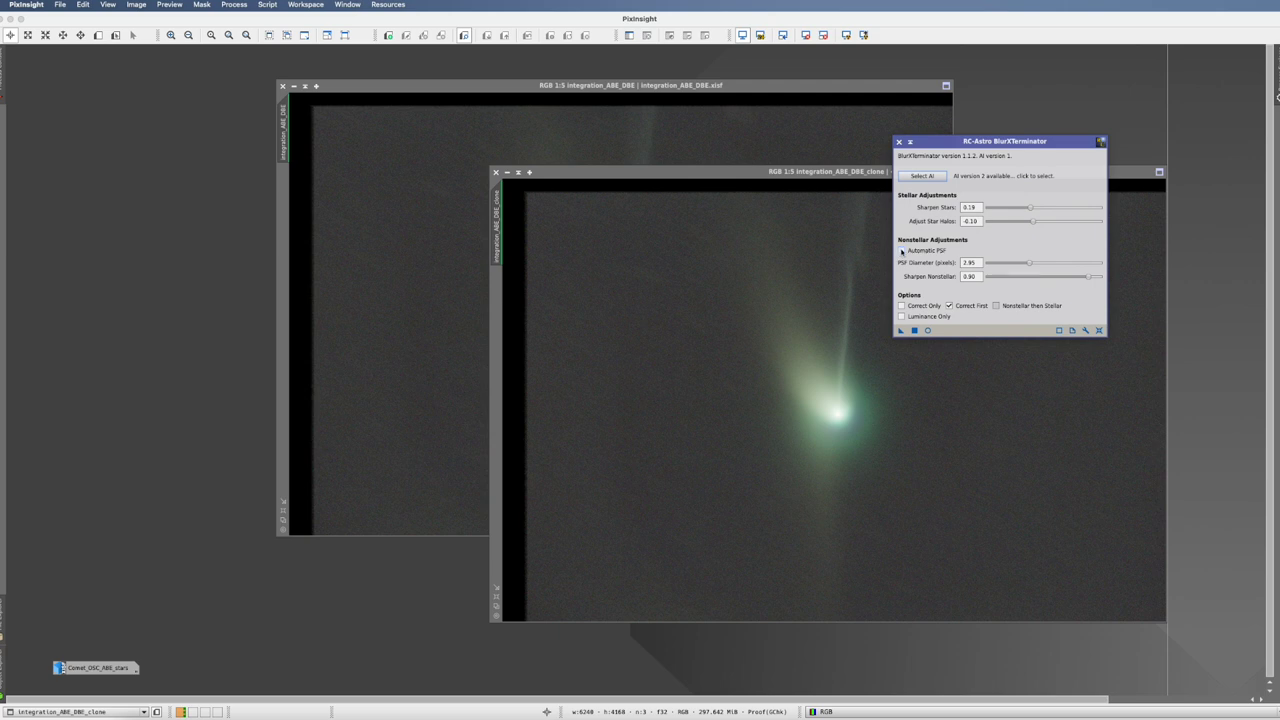
mouse_move(908, 250)
mouse_move(979, 262)
left_click(914, 331)
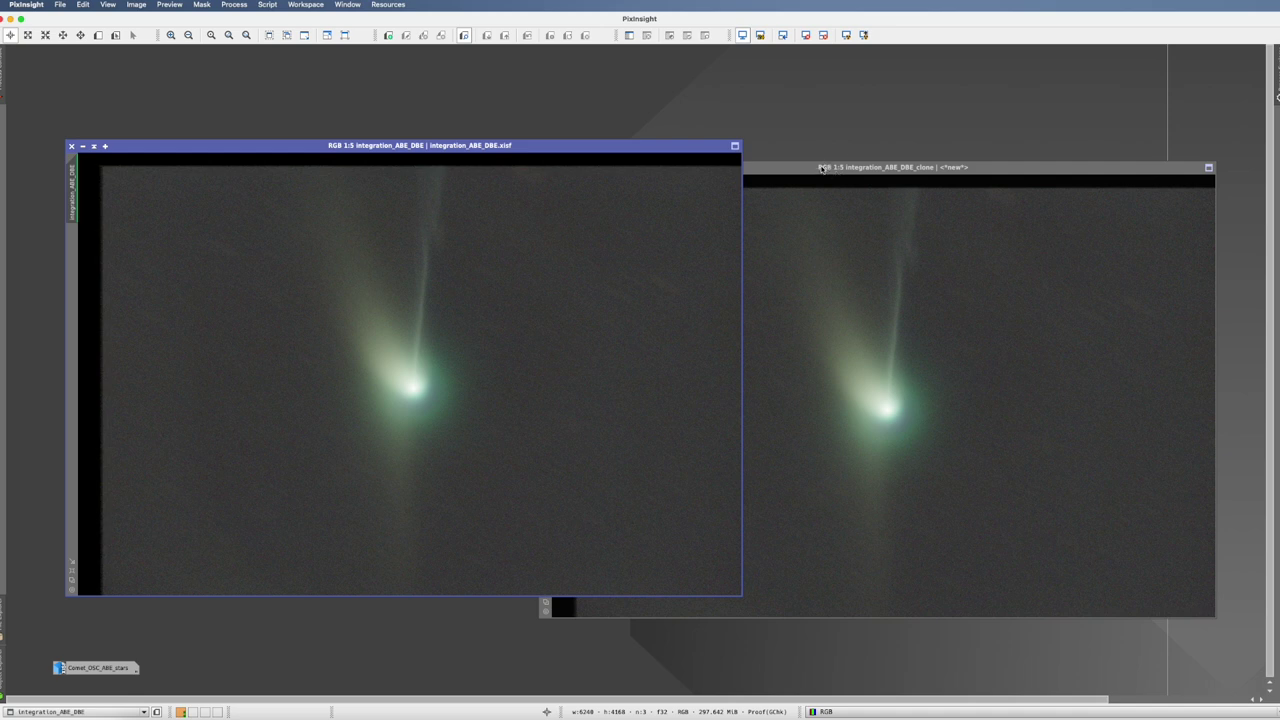
Compare the sharpened clone with the original, then close the clone.
left_click(822, 170)
left_click(545, 168)
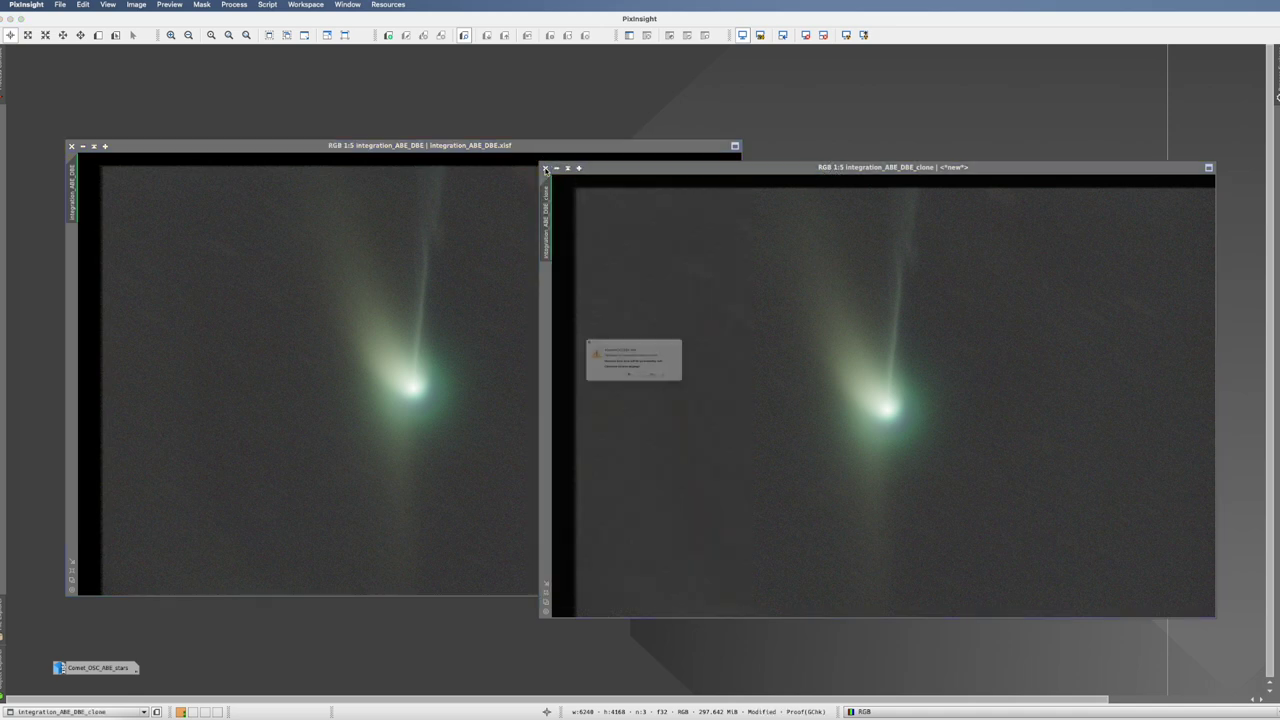
left_click_drag(540, 145, 813, 109)
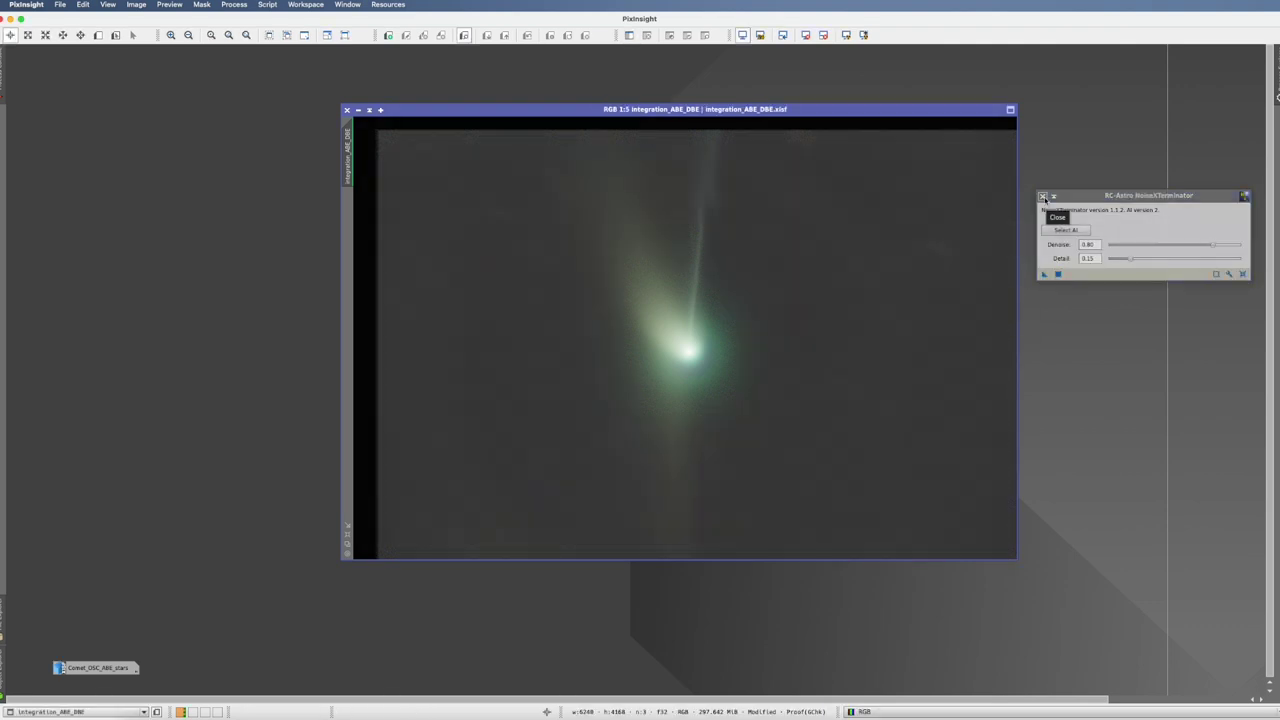
Apply a hyperbolic stretch at the histogram-peak symmetry point, local intensity 8.450, stretch factor 0.820.
left_click(823, 35)
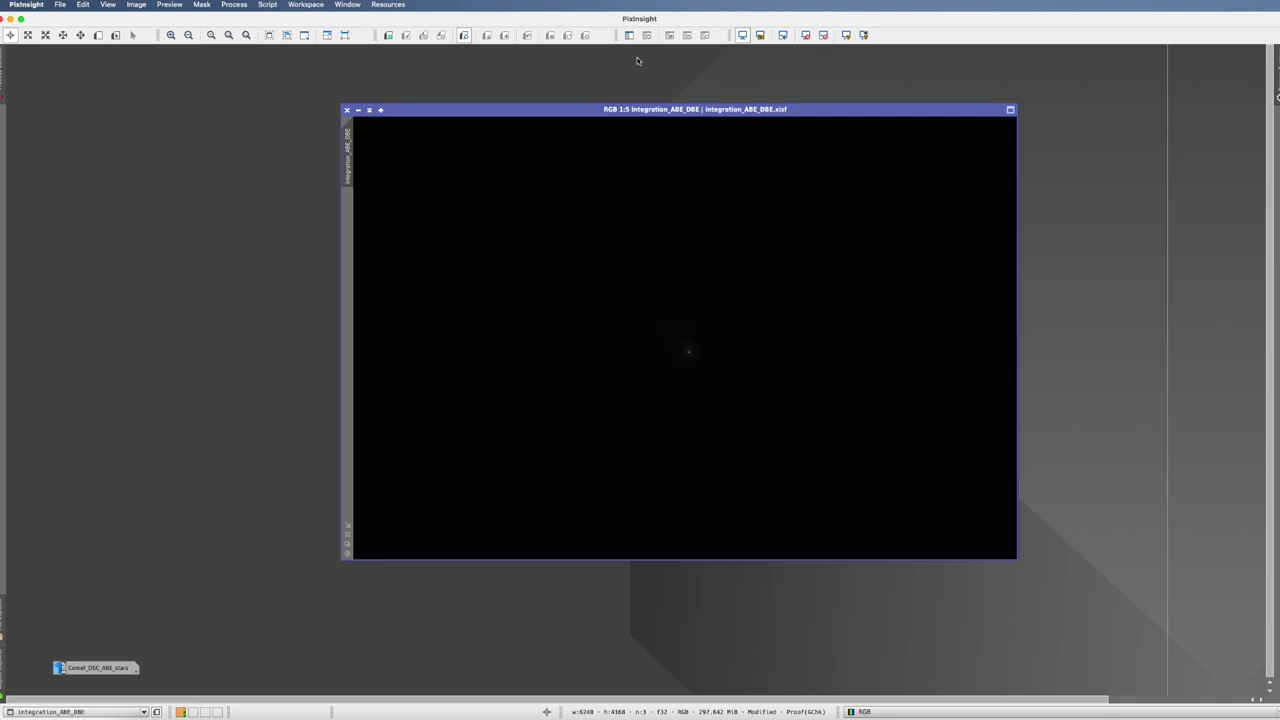
left_click(232, 5)
left_click(393, 247)
left_click(837, 113)
left_click_drag(837, 113, 691, 113)
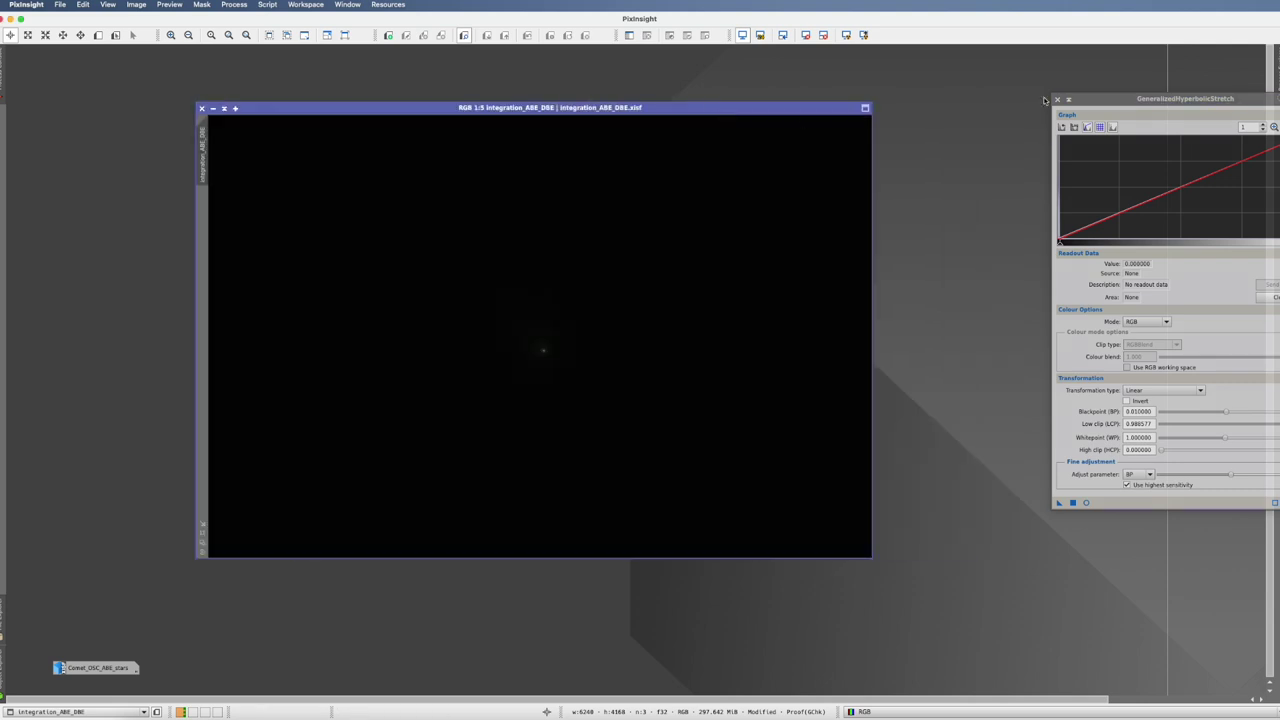
left_click(1198, 117)
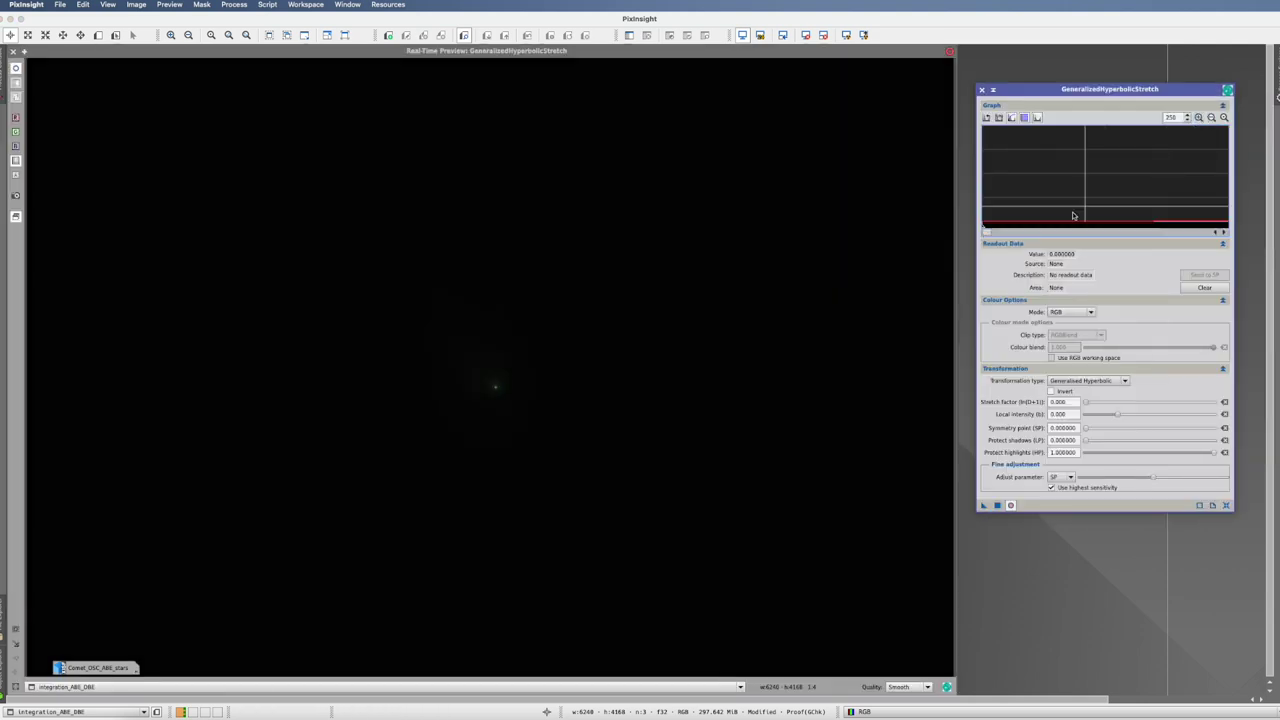
left_click(1038, 172)
left_click(1191, 274)
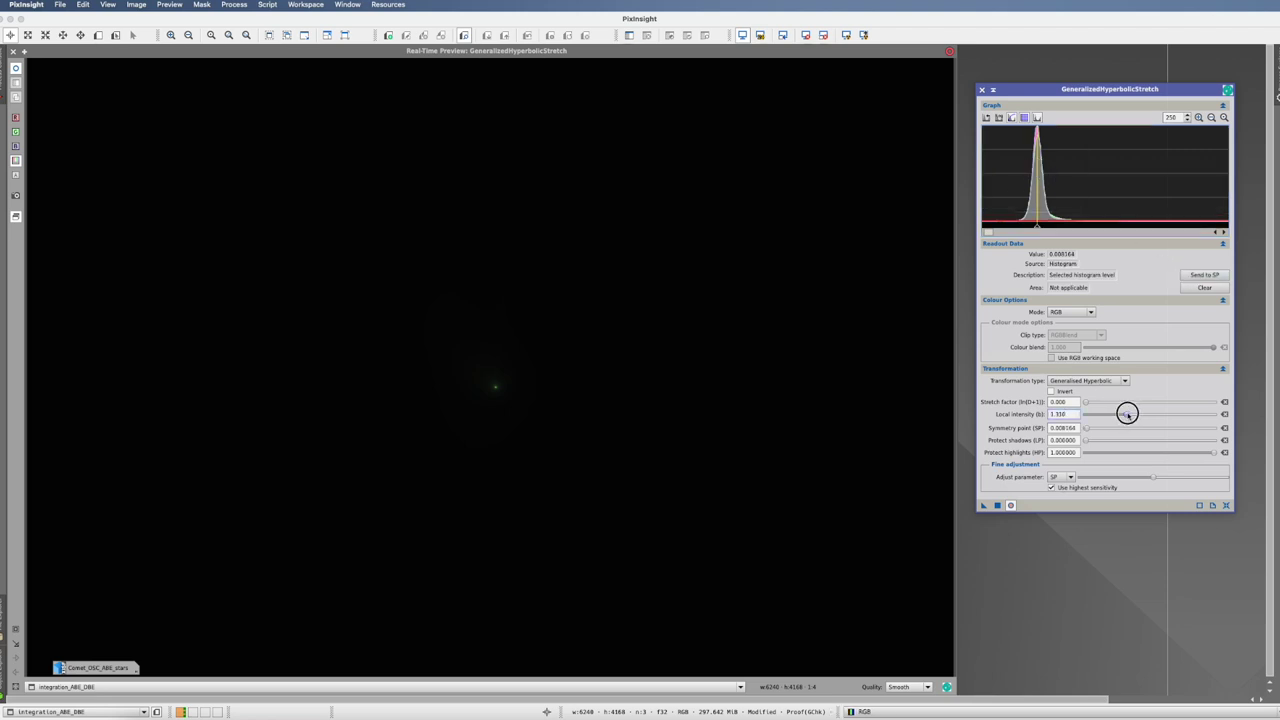
left_click_drag(1127, 413, 1171, 413)
left_click_drag(1087, 402, 1100, 402)
left_click(999, 506)
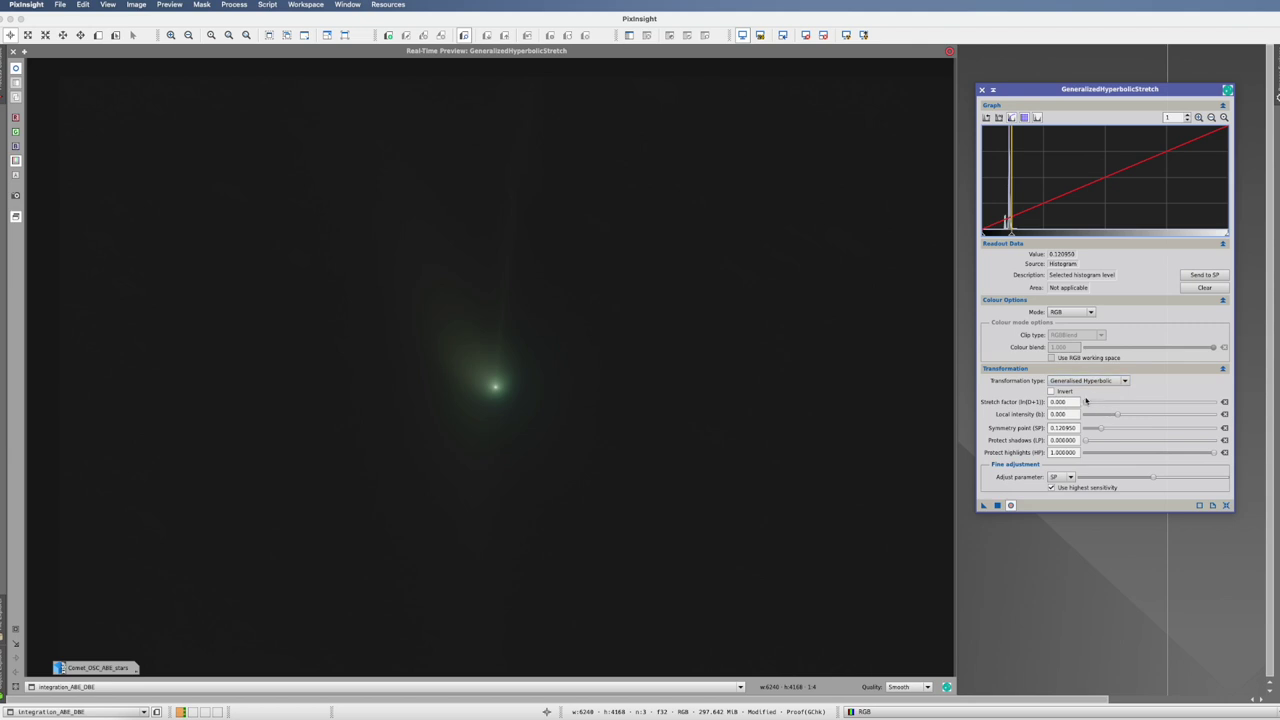
Apply a second stretch with local intensity 4.550 and highlight protection lowered to about 0.58.
left_click_drag(1118, 415, 1090, 404)
left_click(1087, 401)
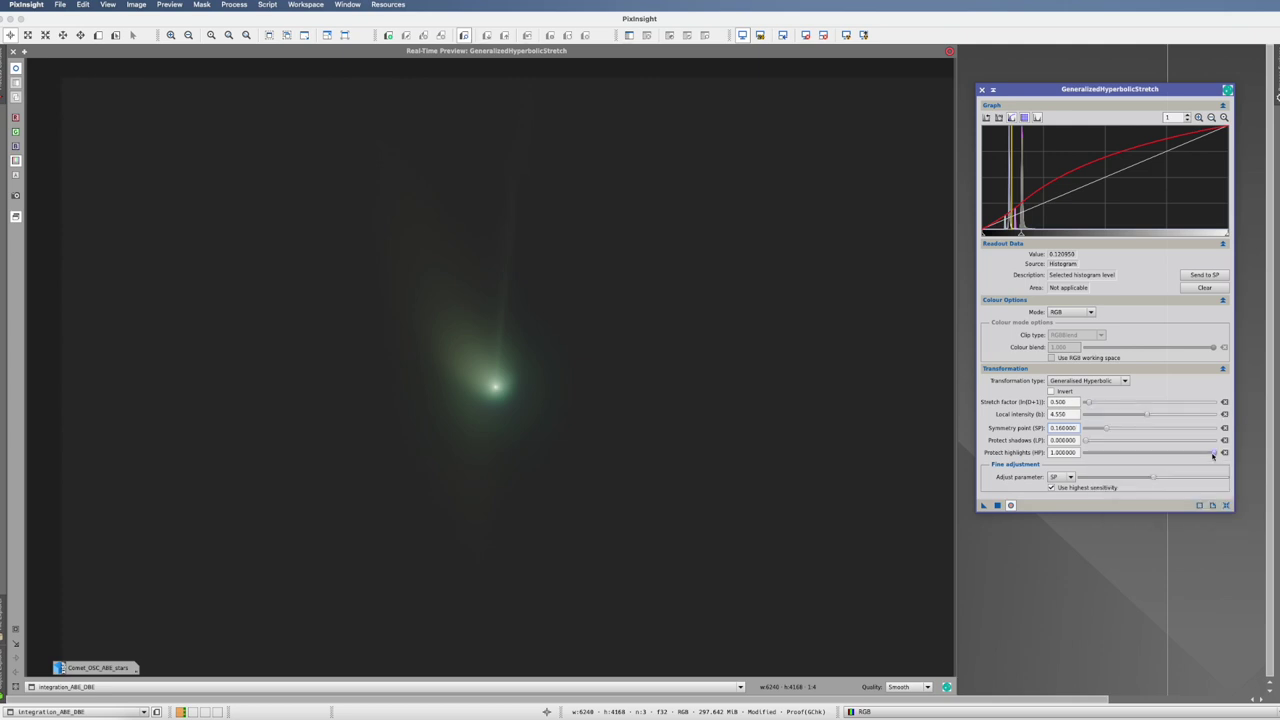
left_click_drag(1213, 455, 1158, 455)
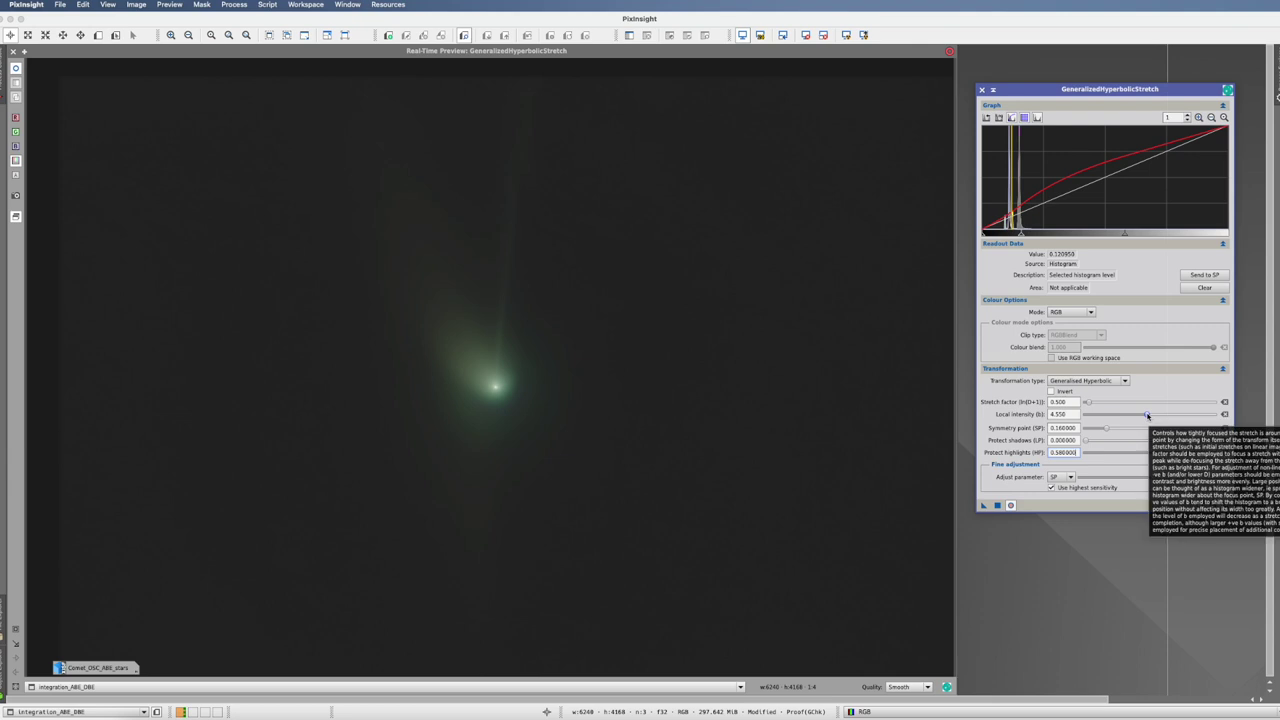
left_click(1011, 506)
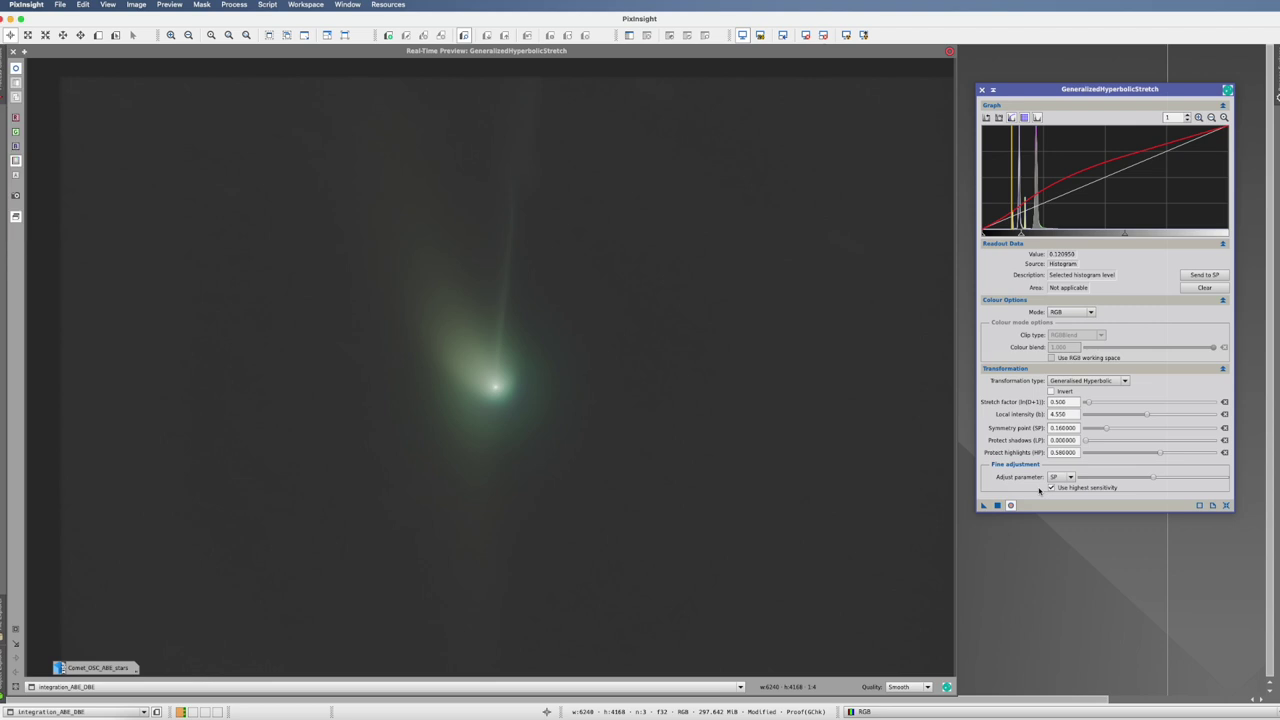
Reset the stretch and set up a new one with symmetry point 0.23 and higher intensity.
left_click(1225, 505)
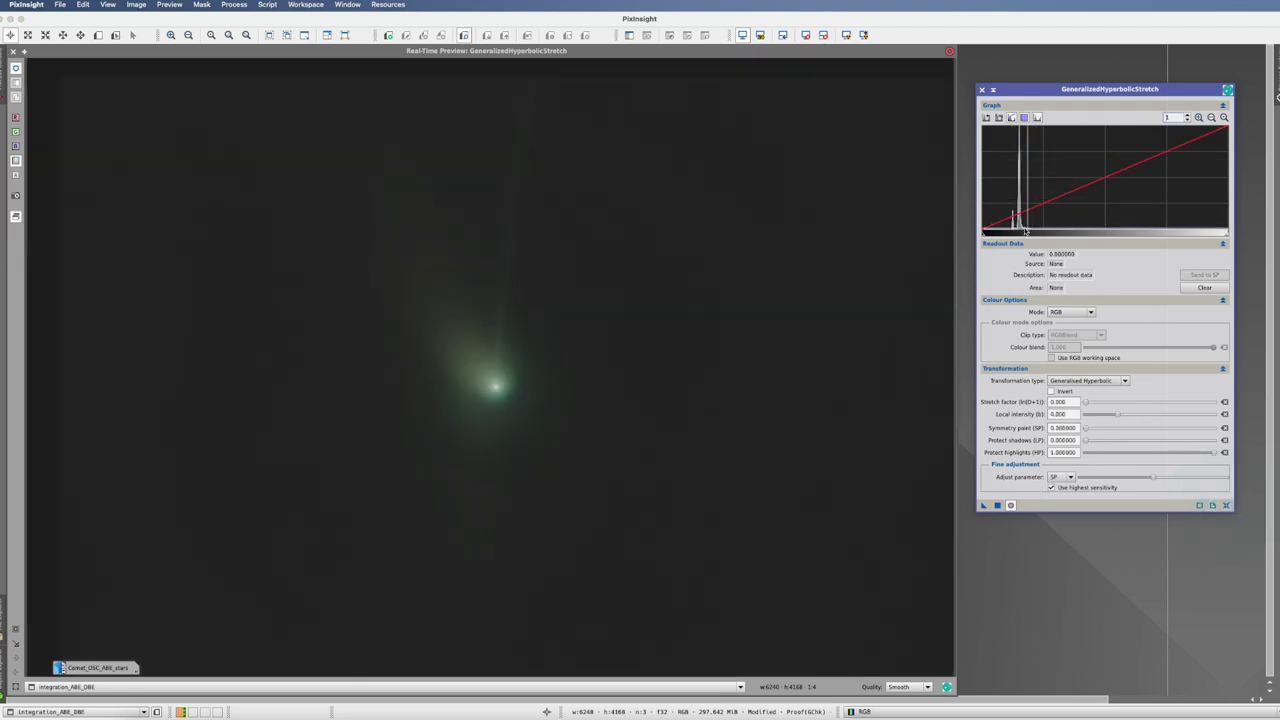
left_click(1188, 276)
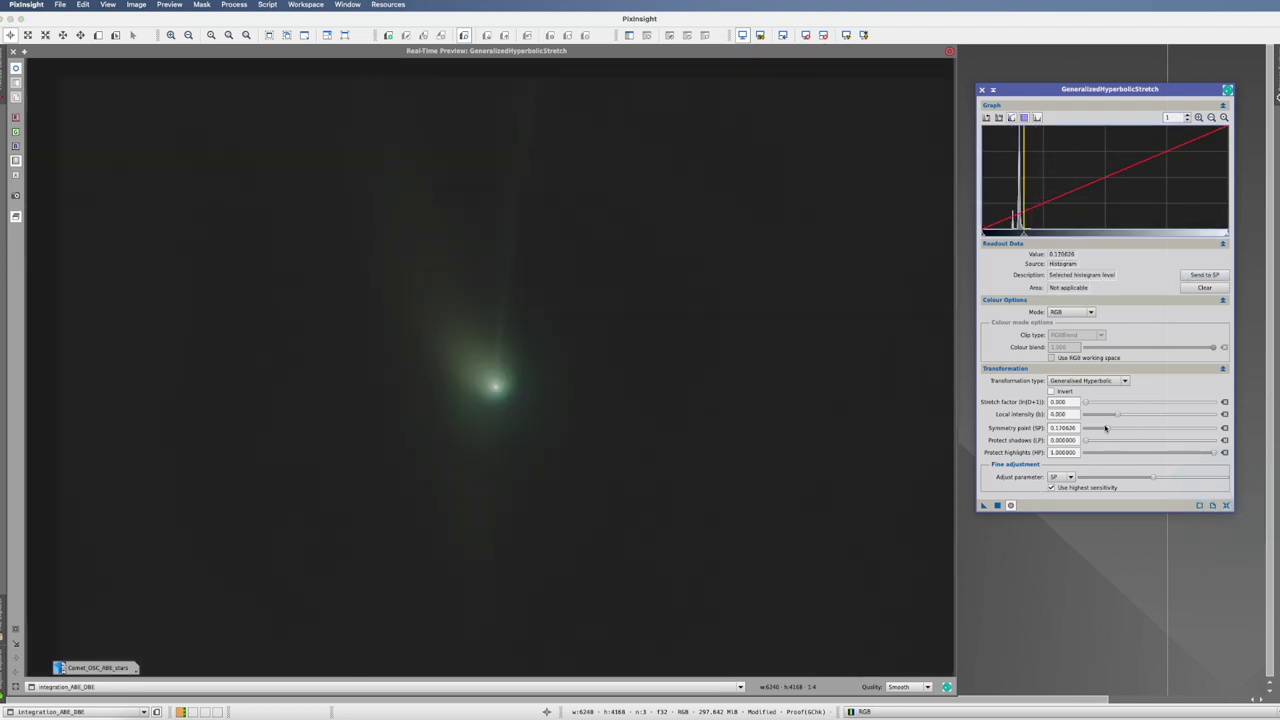
left_click_drag(1118, 414, 1088, 402)
left_click_drag(1107, 428, 1116, 428)
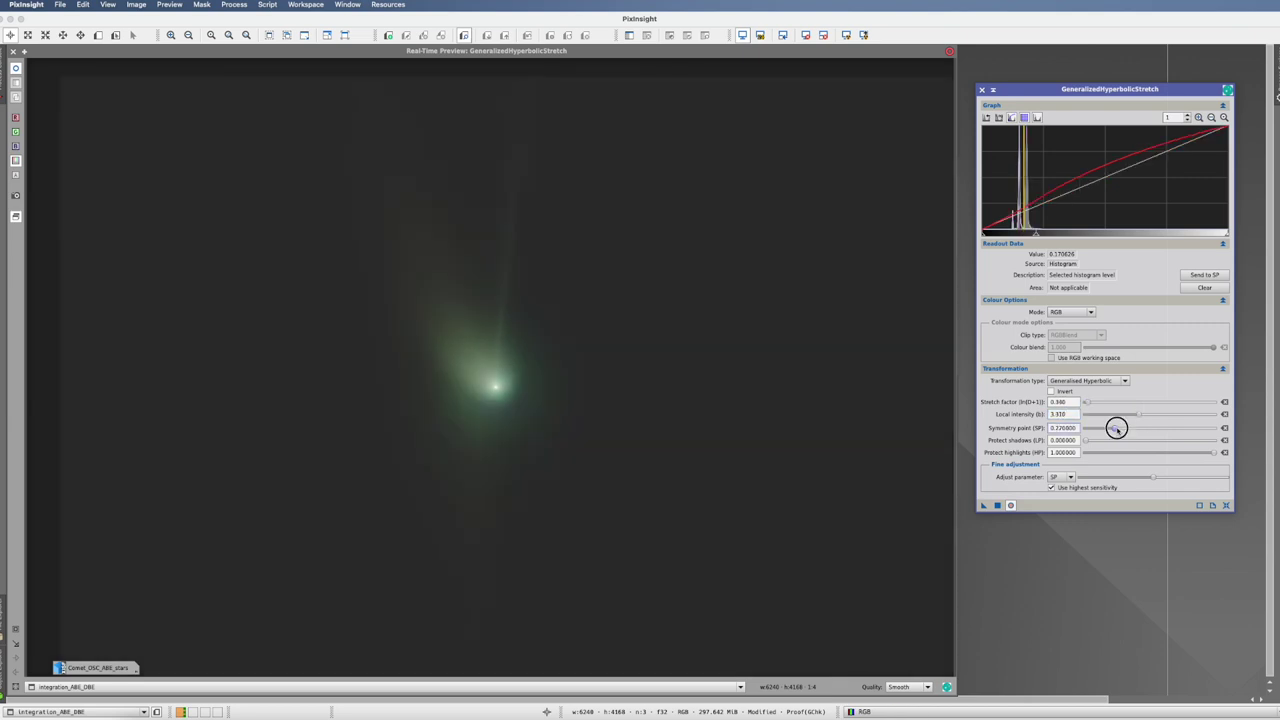
left_click_drag(1116, 428, 1133, 415)
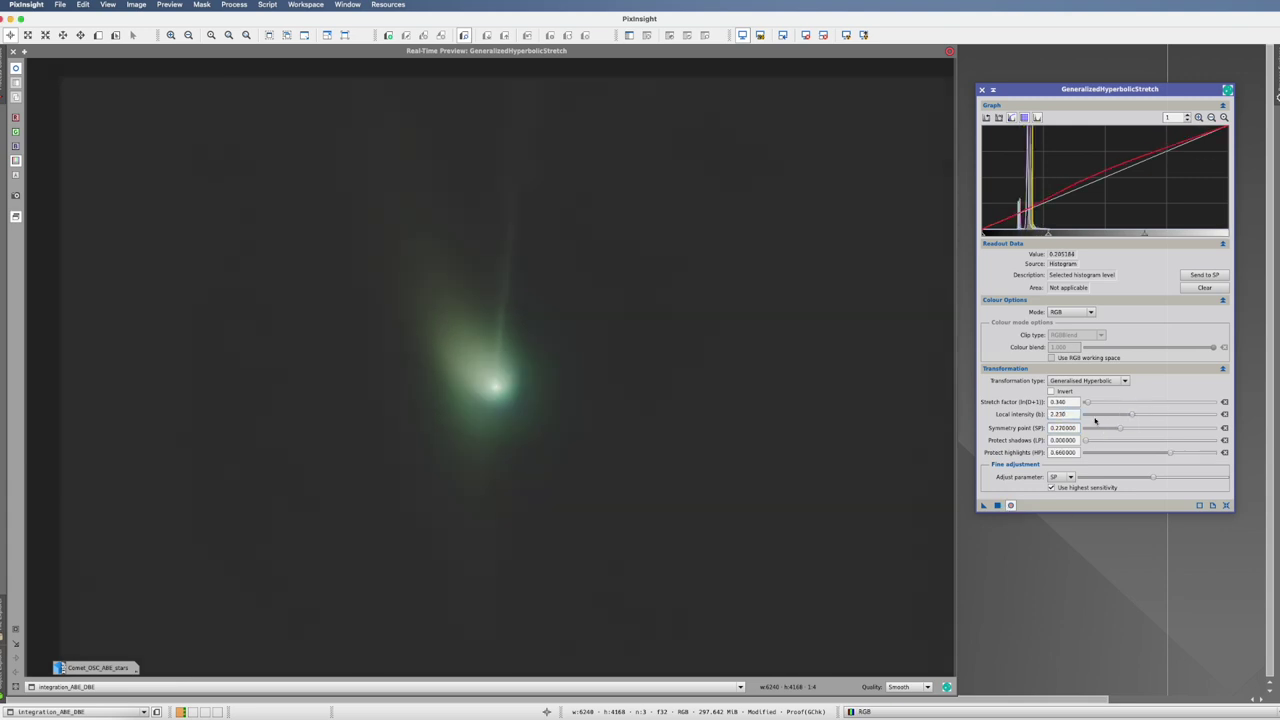
left_click(1122, 380)
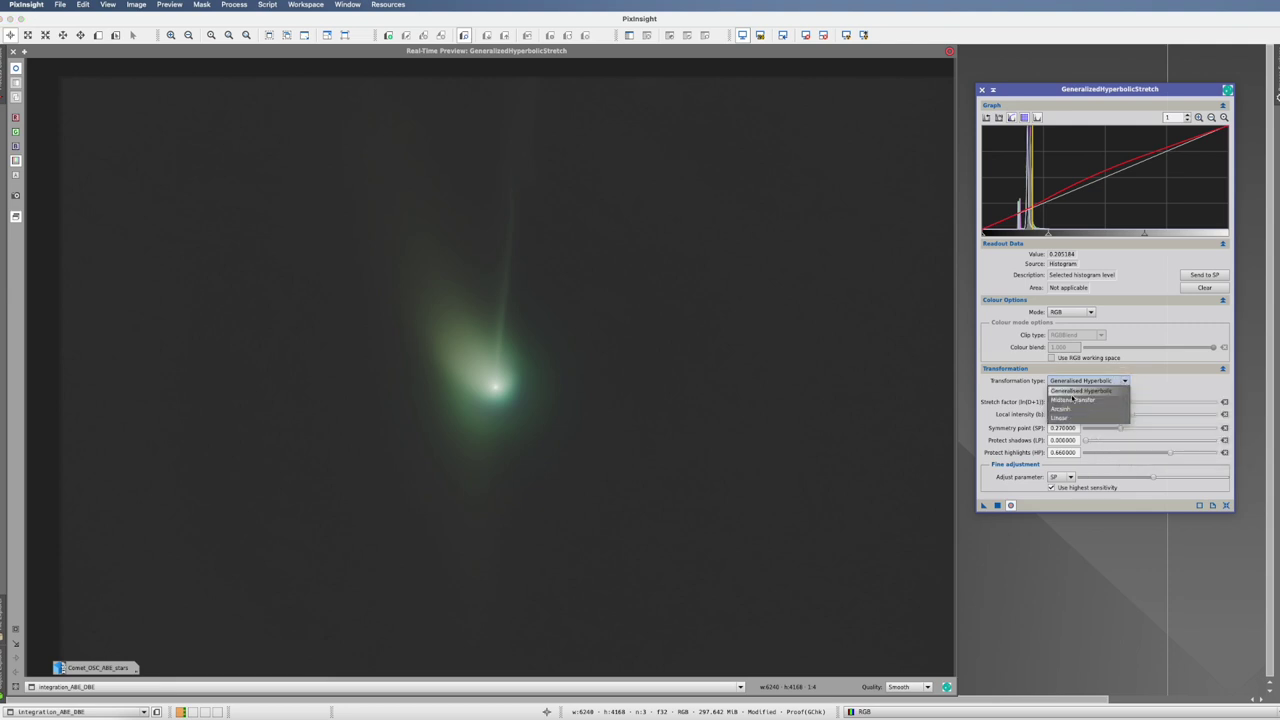
Apply a Linear transformation with blackpoint 0.06 to darken the background, then close the tool.
left_click(1062, 417)
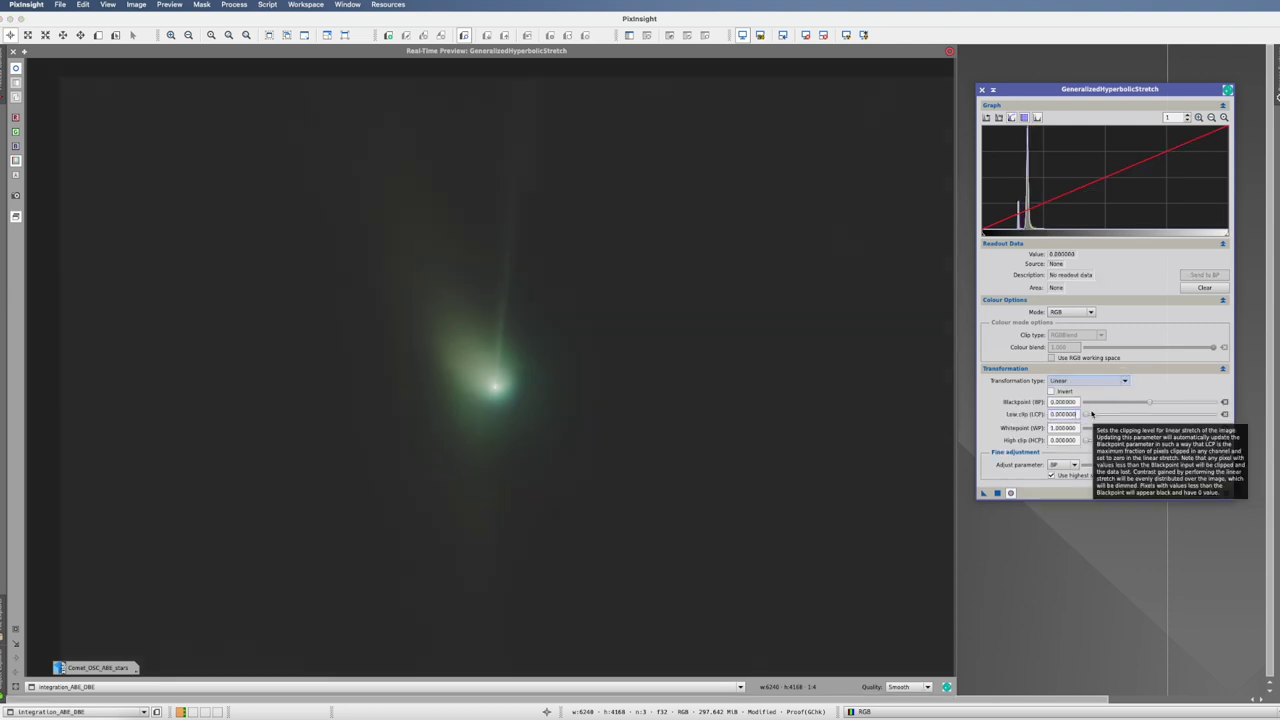
left_click_drag(1150, 402, 1152, 404)
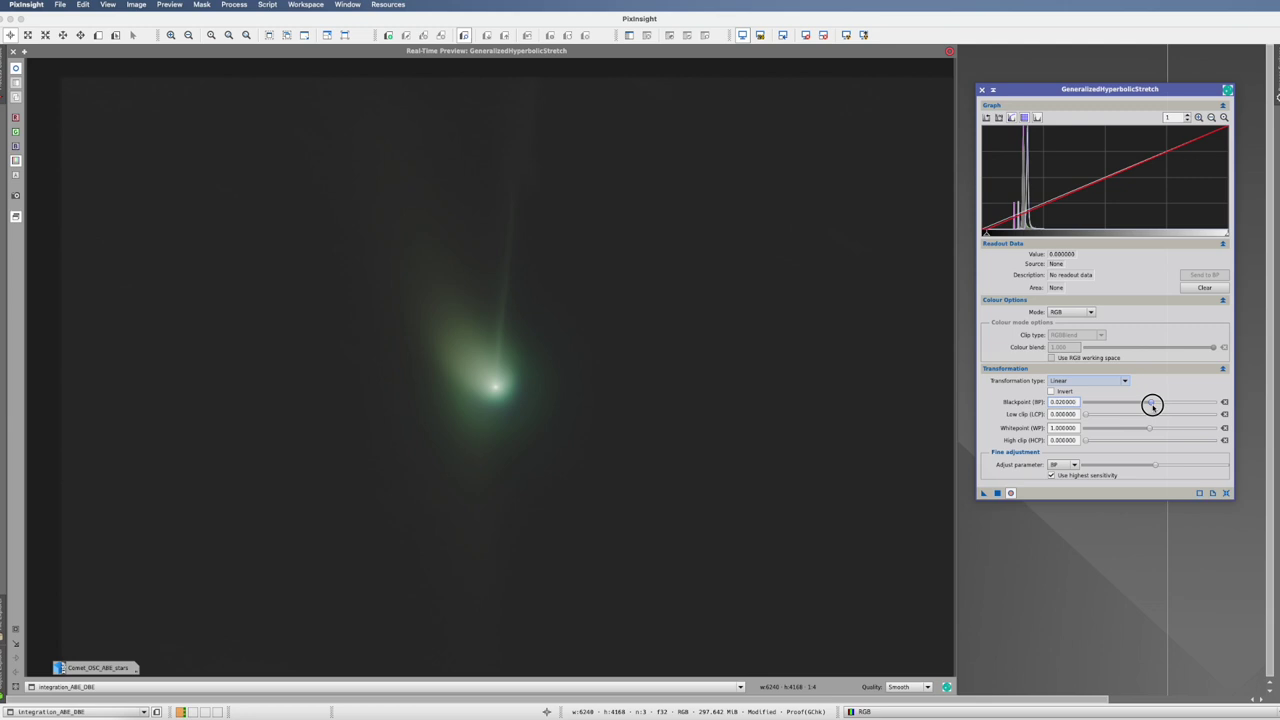
left_click_drag(1152, 404, 1155, 405)
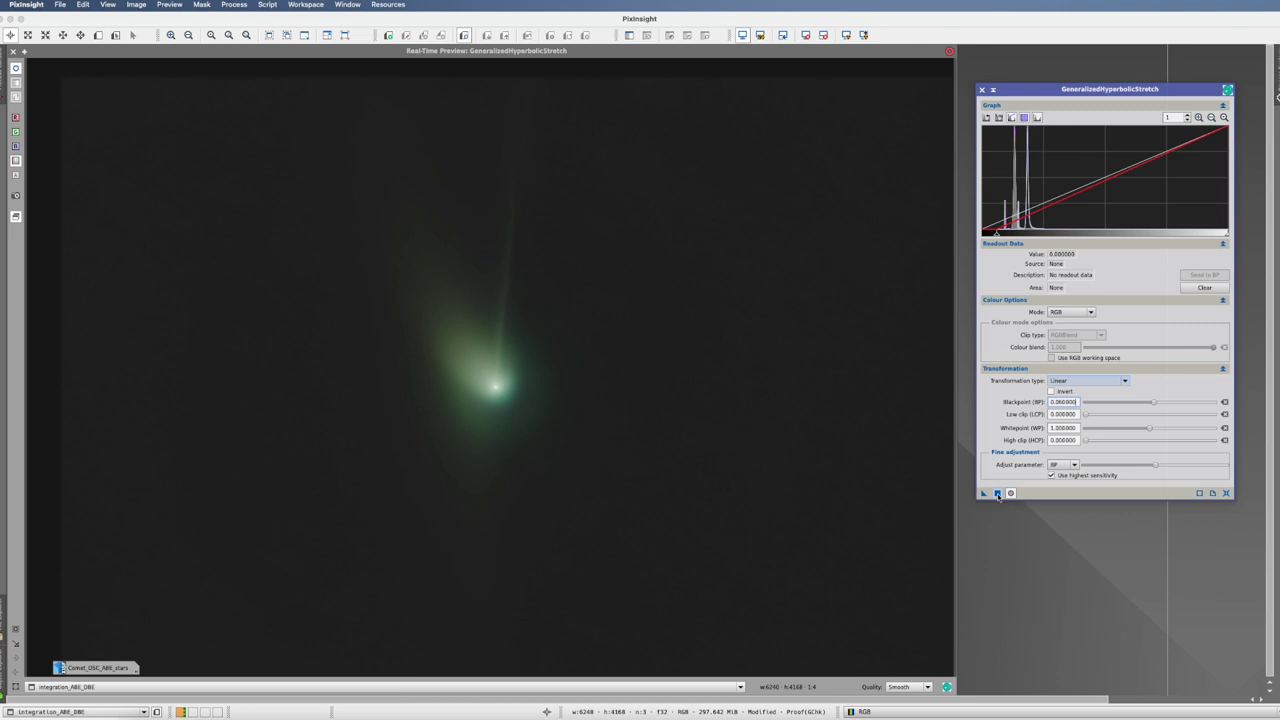
left_click(997, 494)
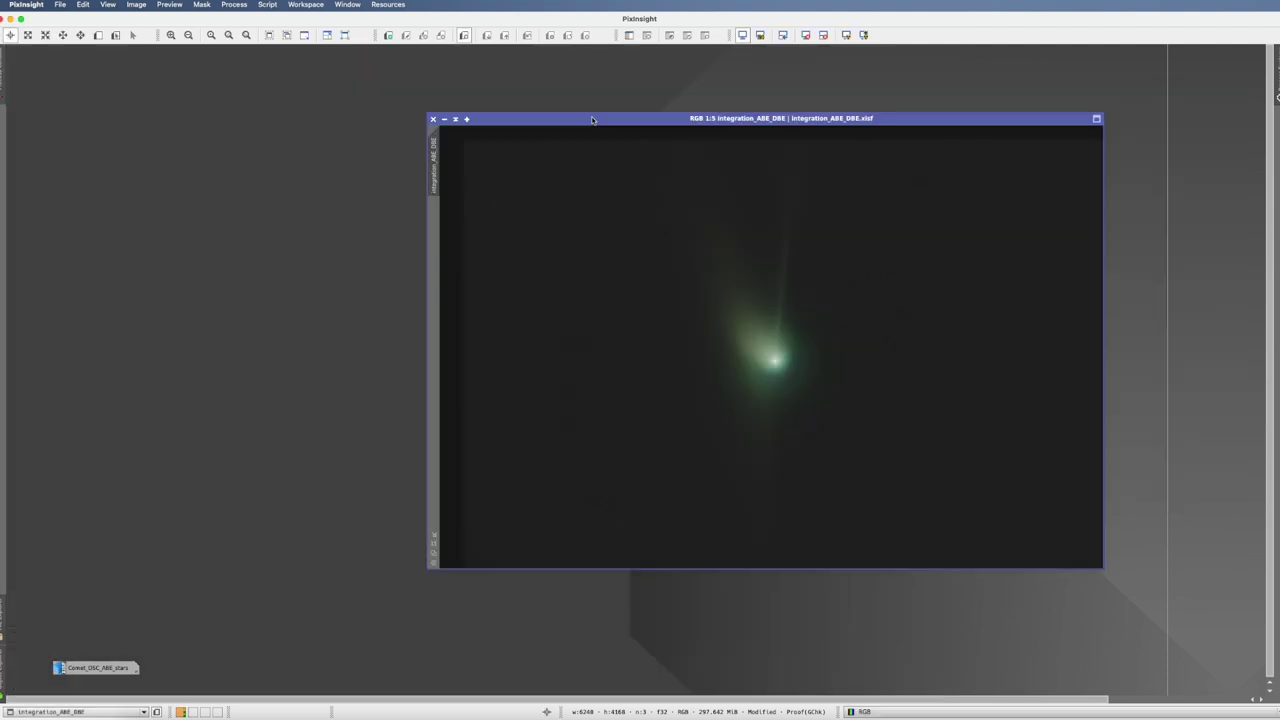
left_click(982, 89)
Preview an ExponentialTransformation at order 0.7 on the comet, toggling the preview against the original.
left_click(234, 4)
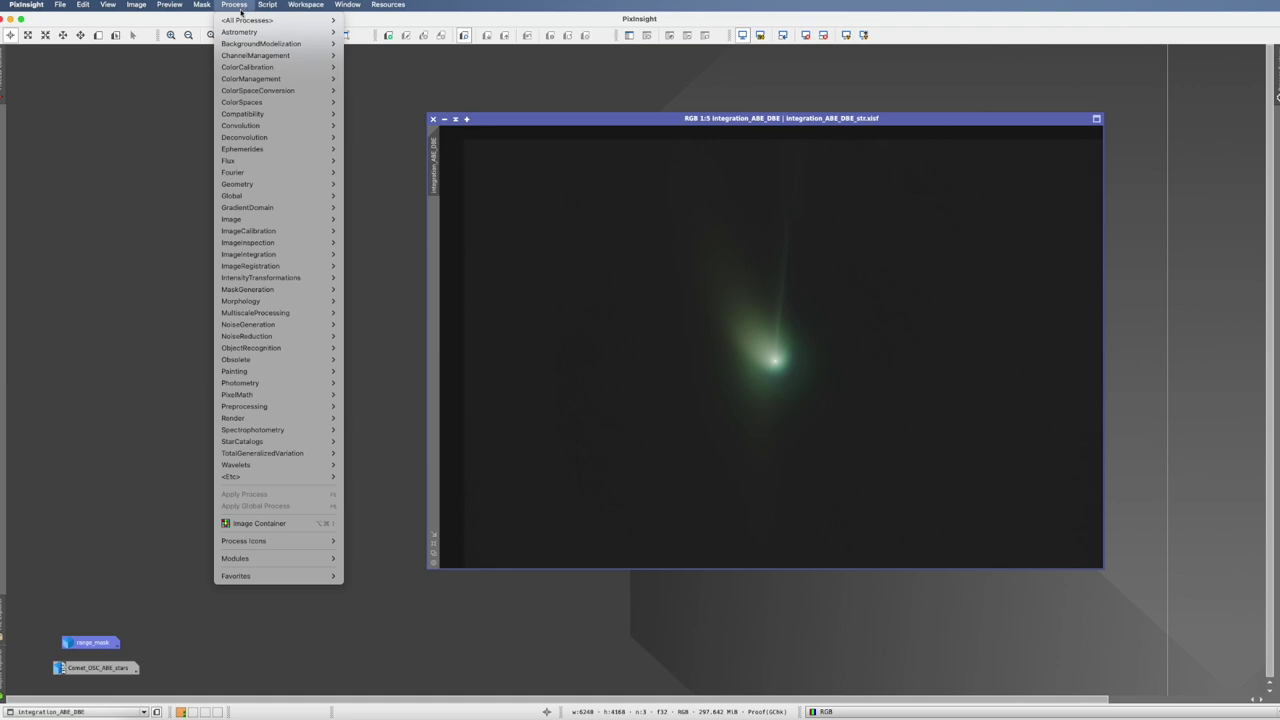
mouse_move(260, 24)
left_click(400, 400)
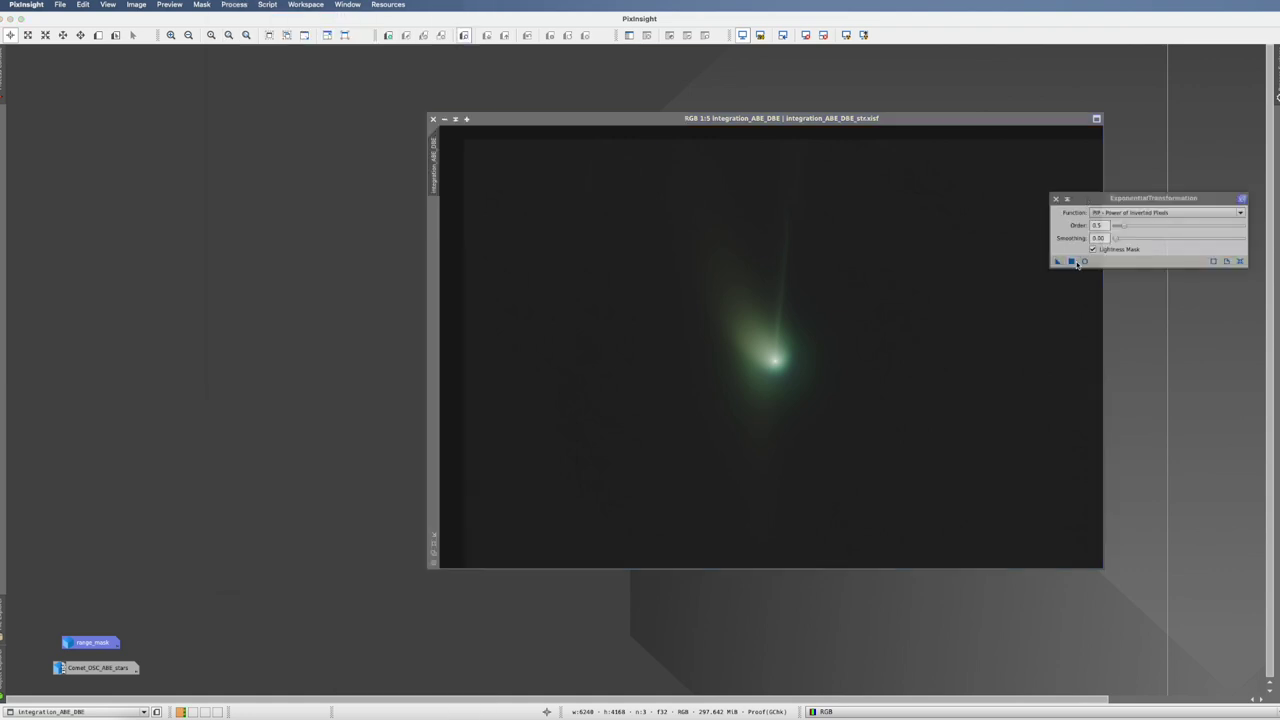
left_click(1084, 262)
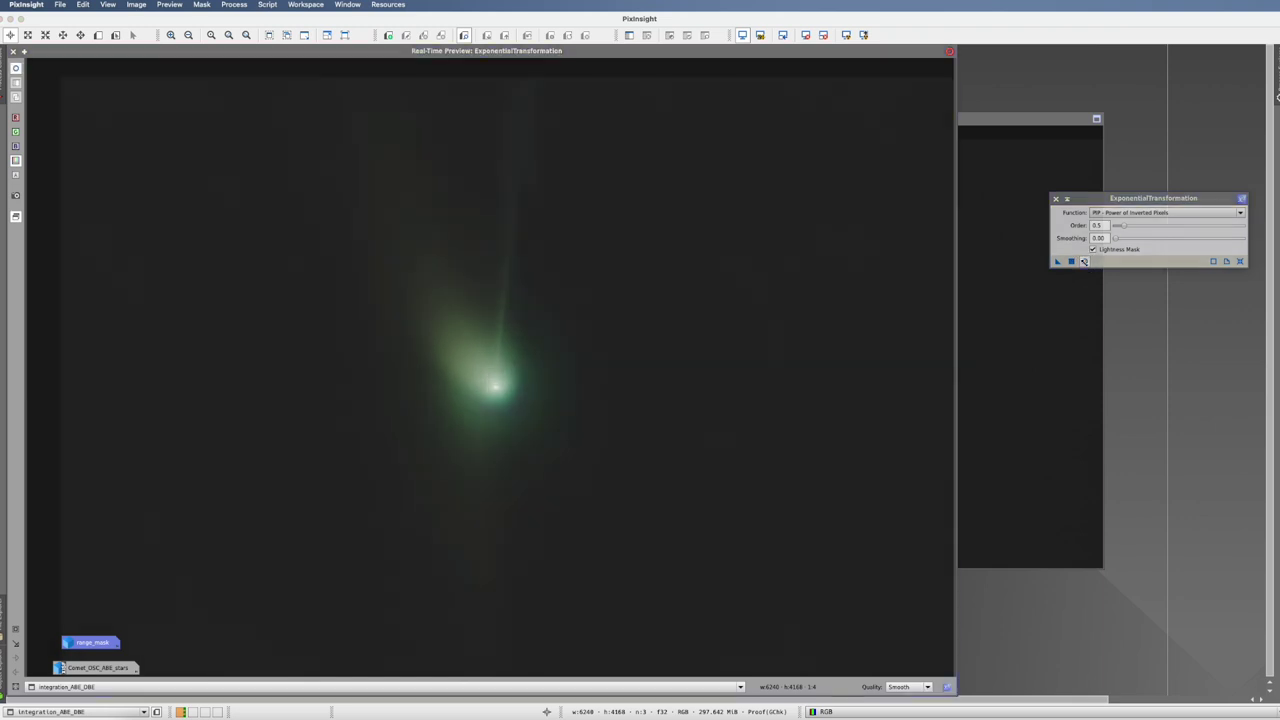
left_click_drag(1122, 226, 1133, 226)
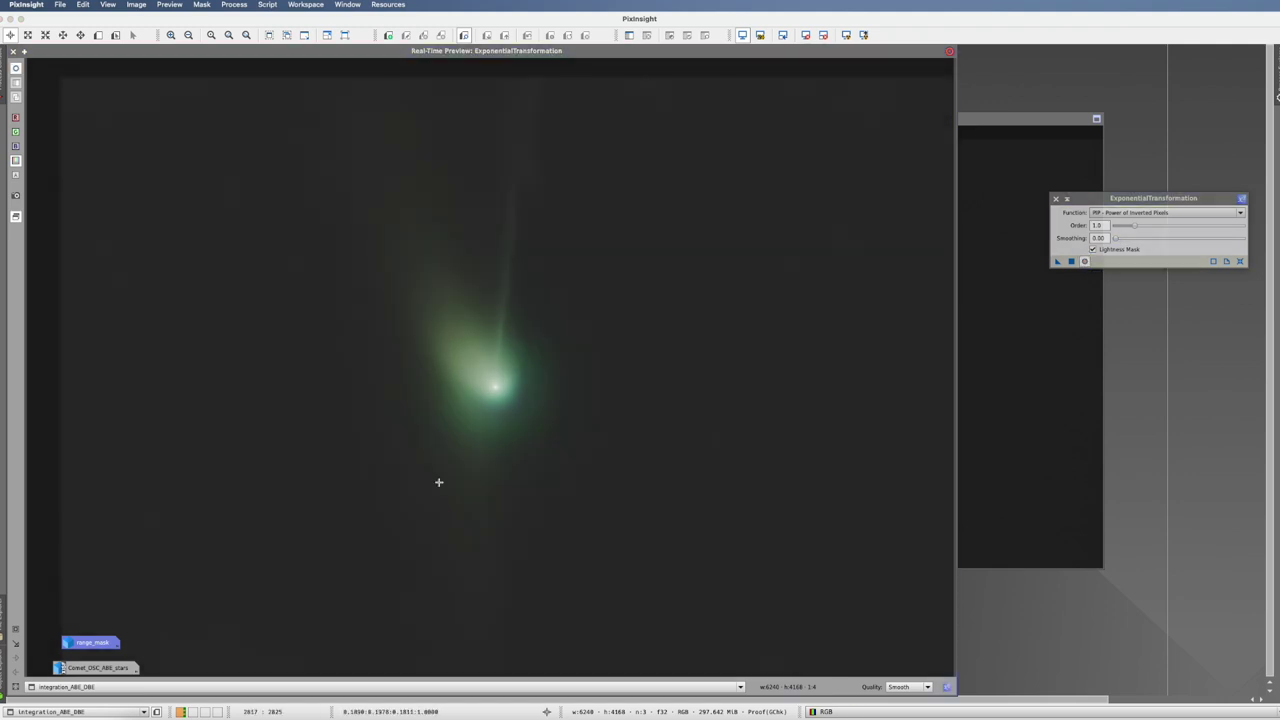
left_click_drag(1134, 225, 1126, 226)
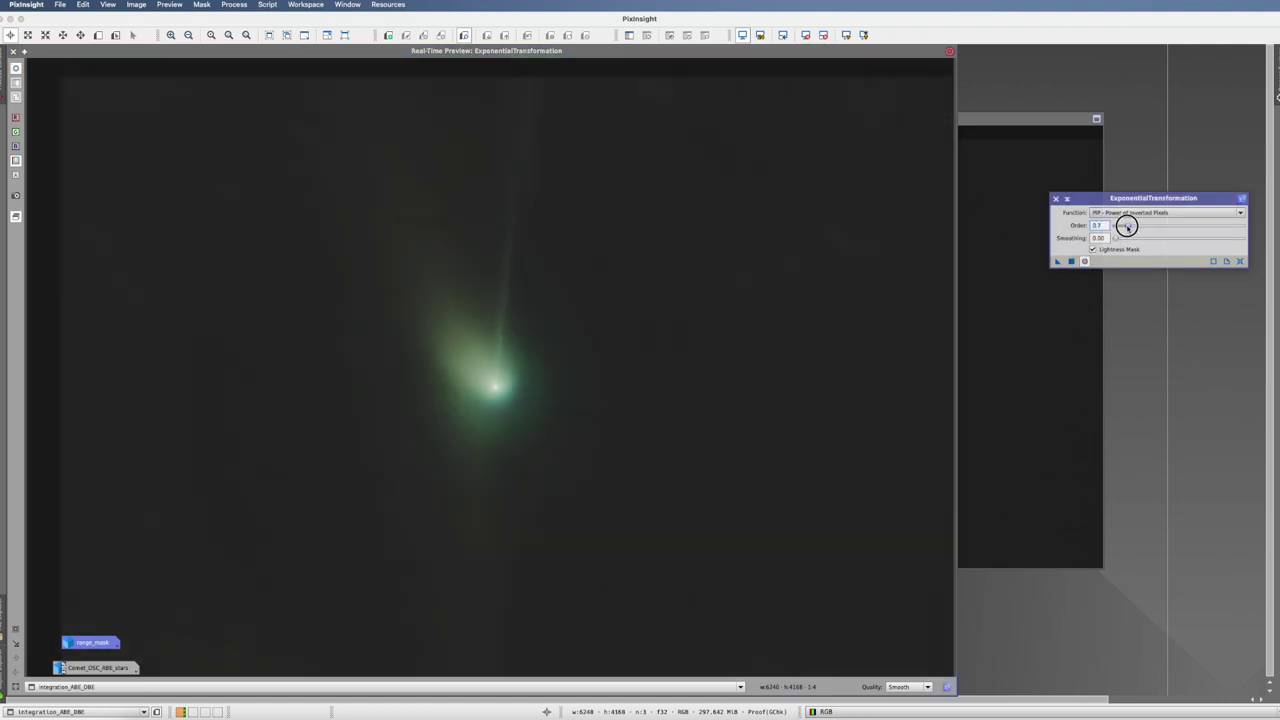
left_click(1084, 262)
left_click(1084, 262)
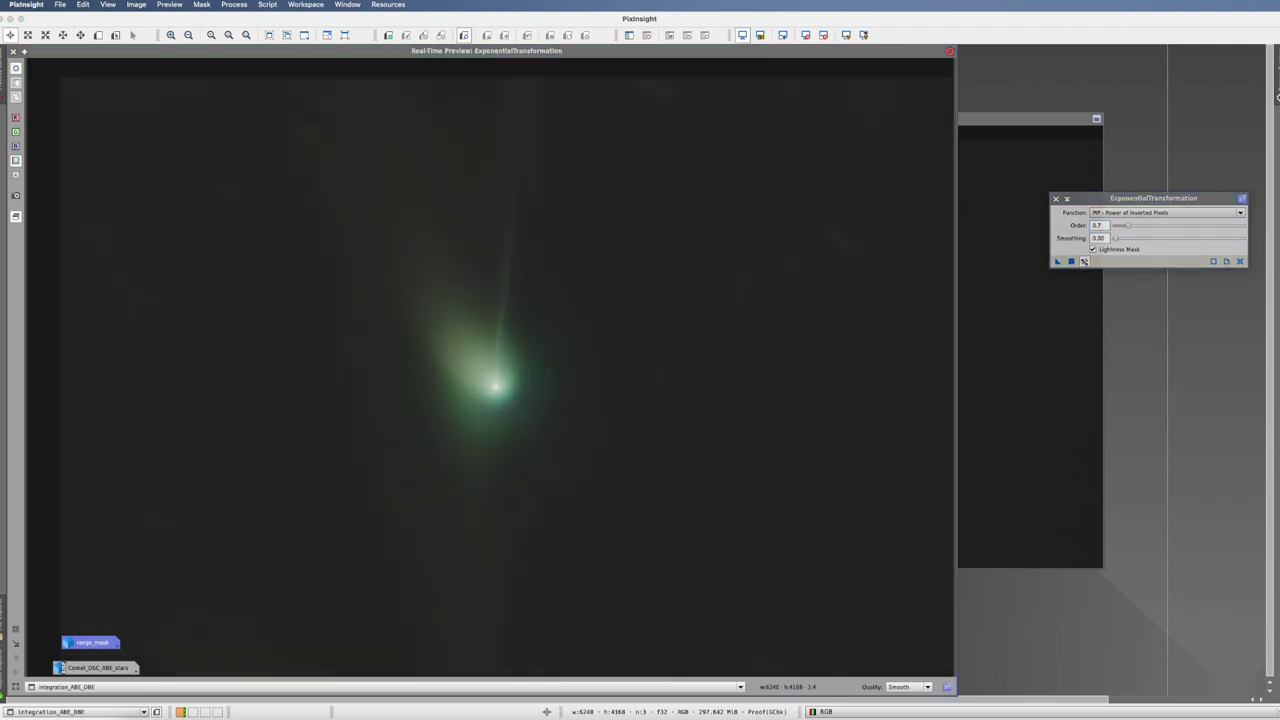
left_click(1084, 262)
left_click(1084, 262)
Build a gentle S-curve from a midpoint, a lowered shadow point and a lowered upper point, toggling the preview to compare.
left_click(234, 4)
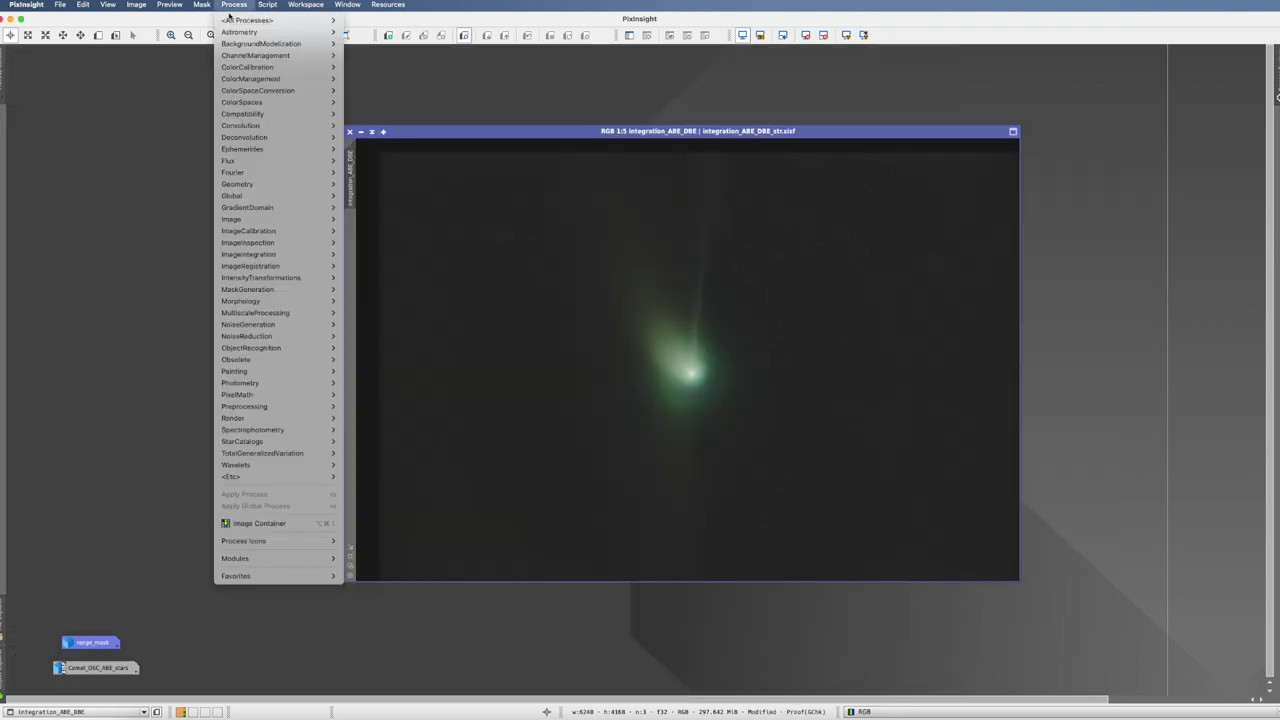
mouse_move(246, 20)
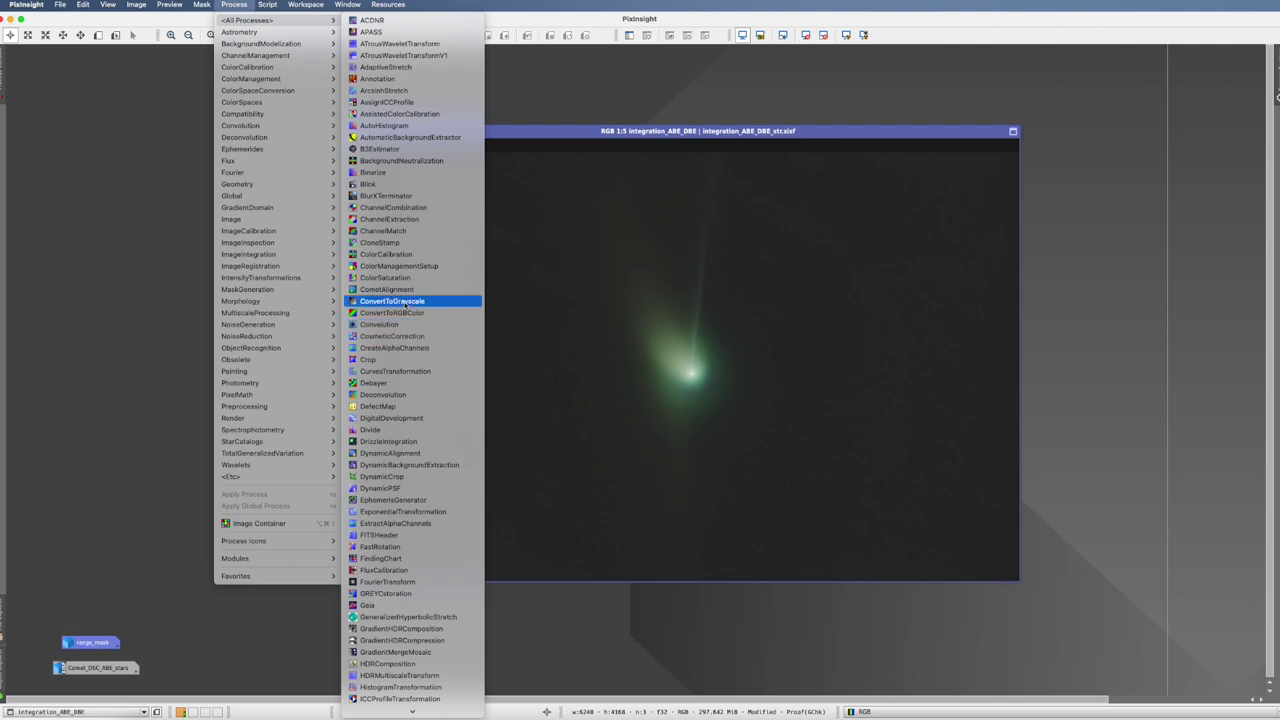
left_click(395, 371)
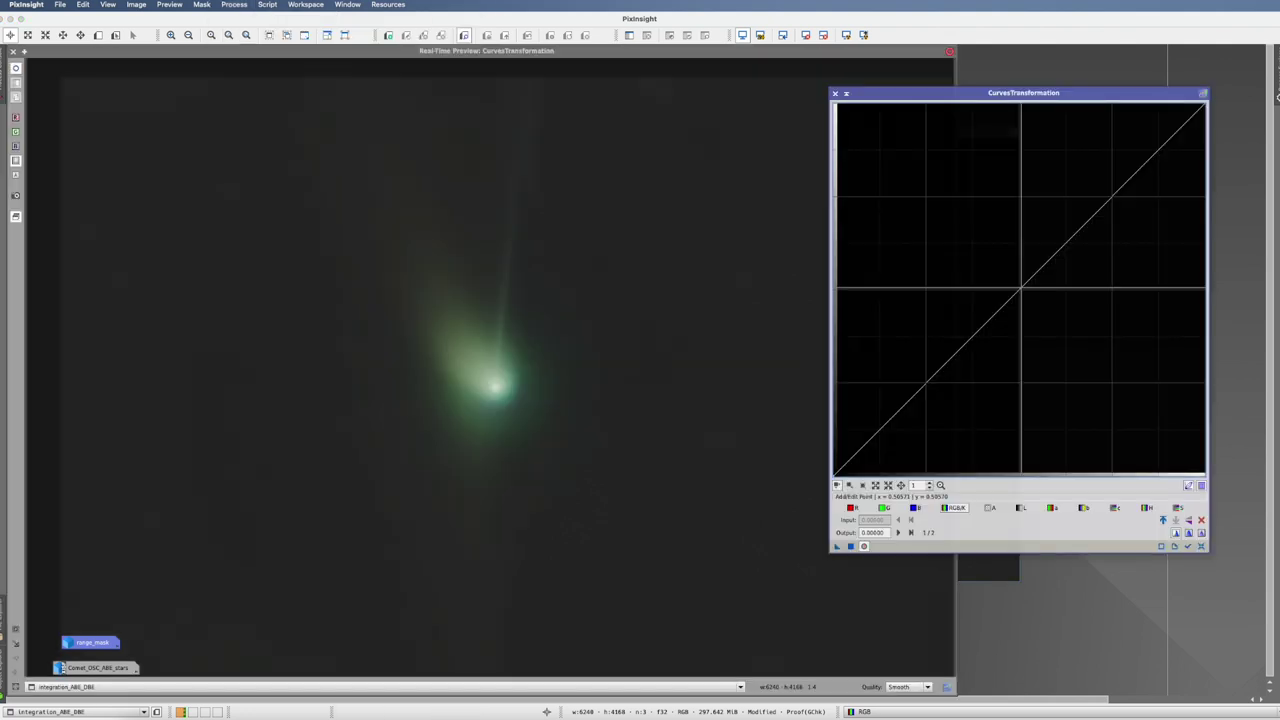
left_click(1021, 288)
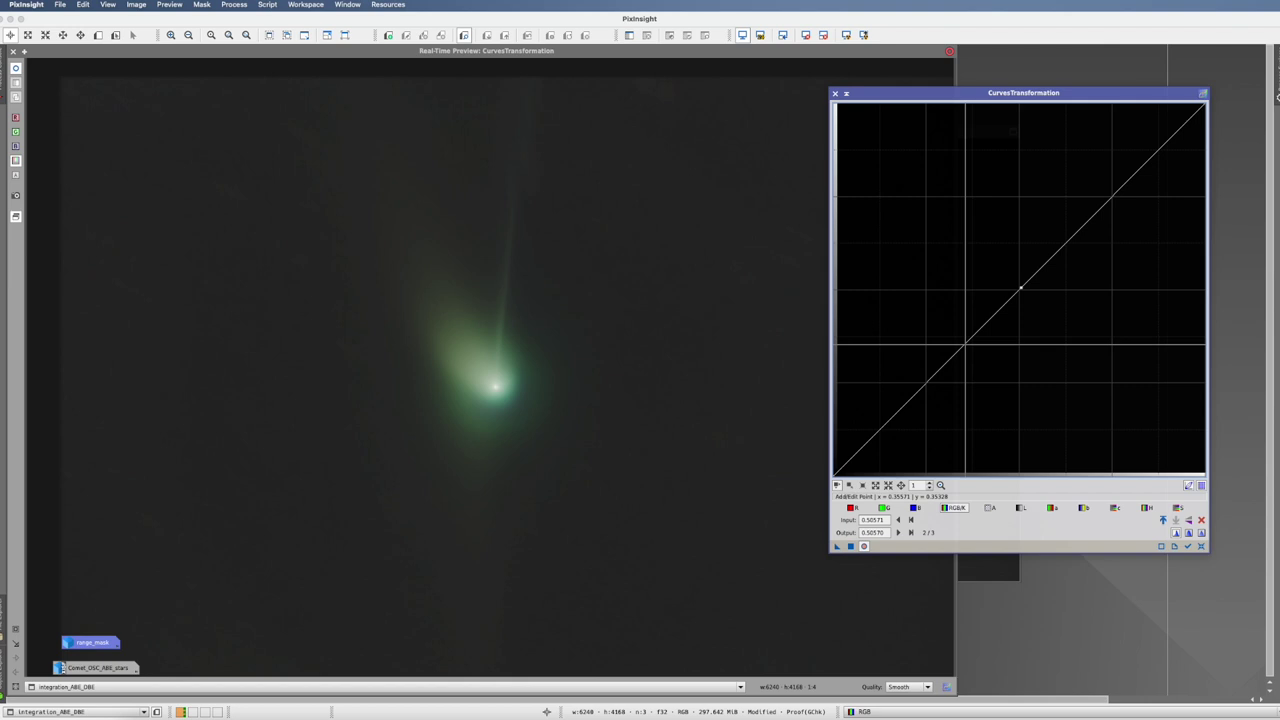
left_click(929, 374)
left_click_drag(929, 374, 938, 383)
left_click(1108, 205)
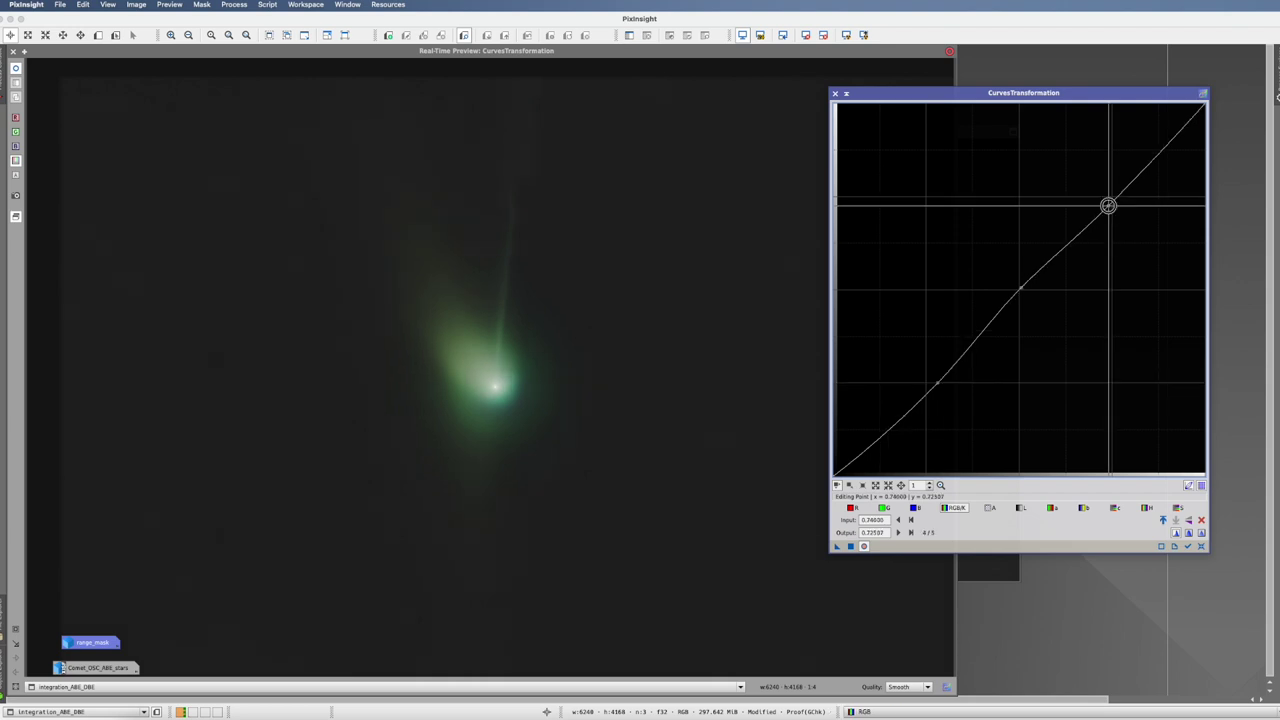
left_click_drag(1108, 205, 1110, 209)
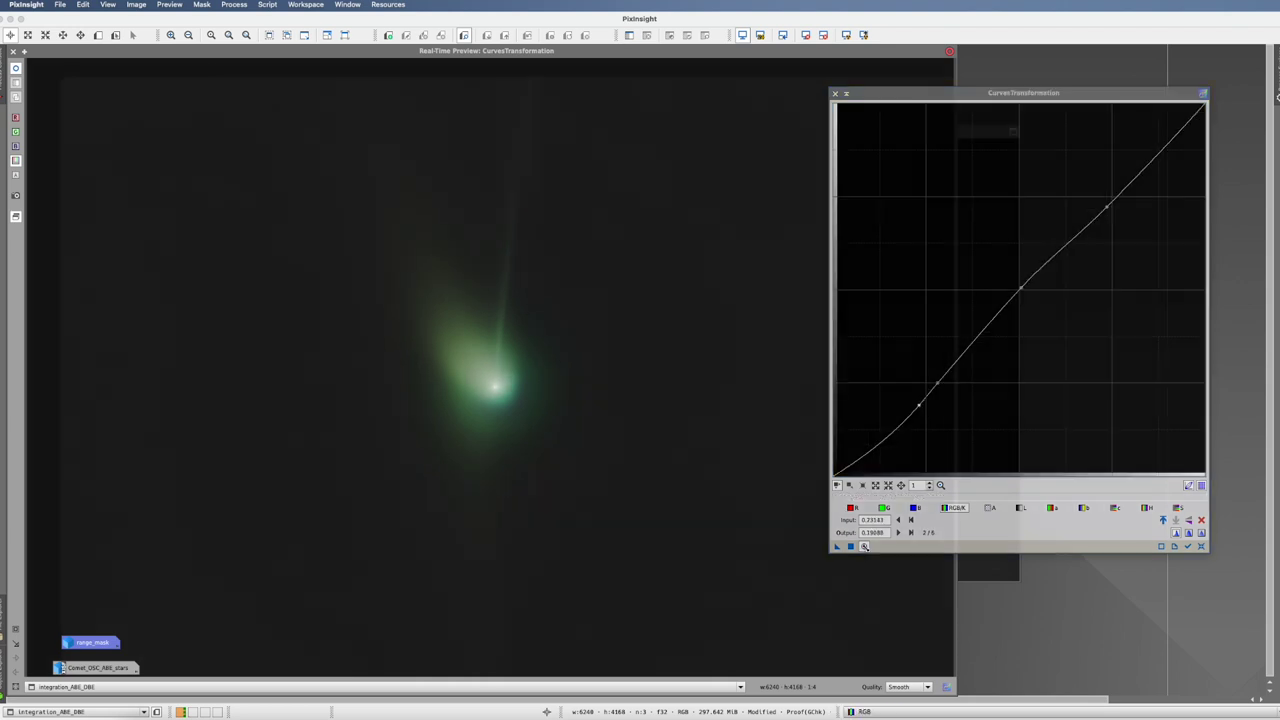
left_click(864, 546)
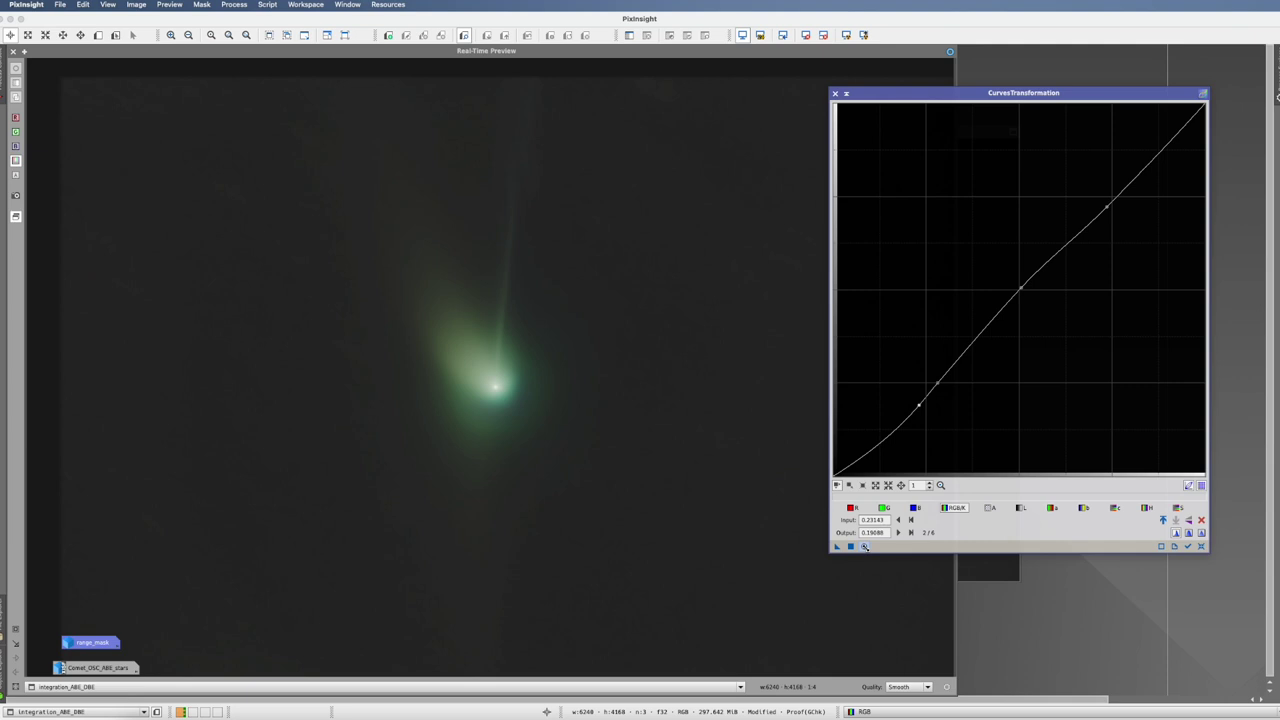
left_click(864, 546)
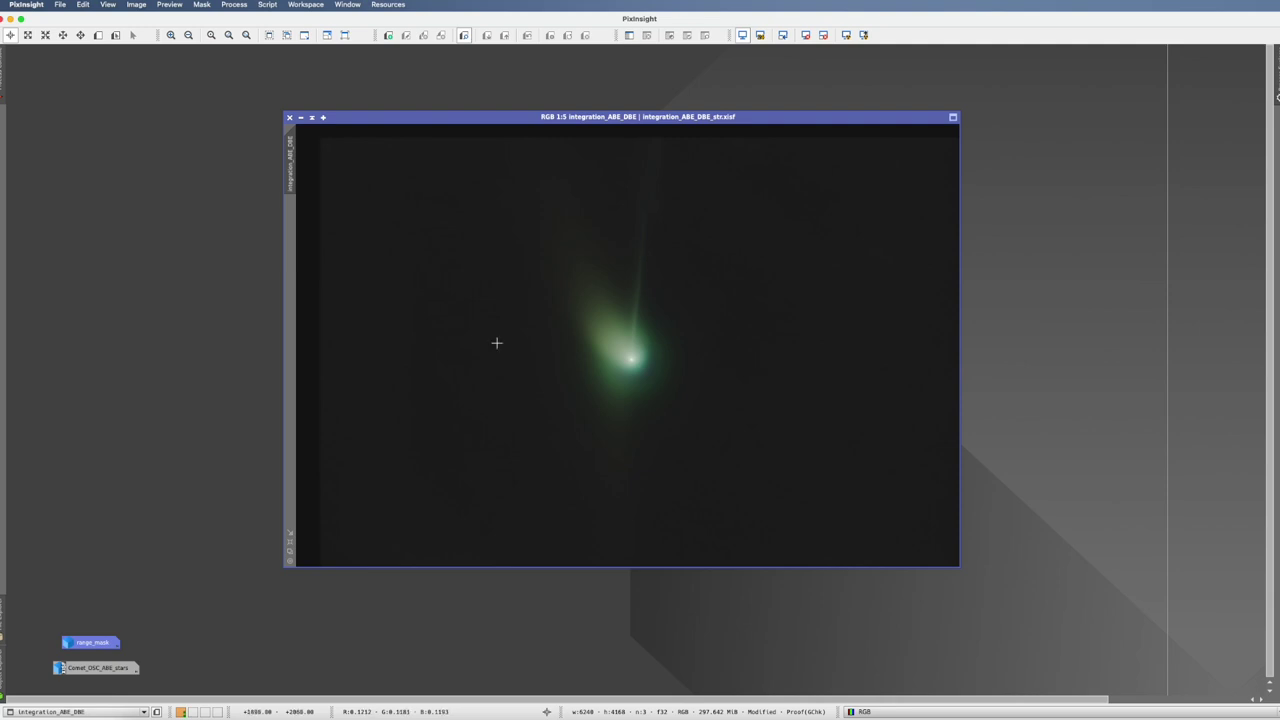
Briefly open the Comet_OSC_ABE_stars image, then iconize it again.
double_click(111, 669)
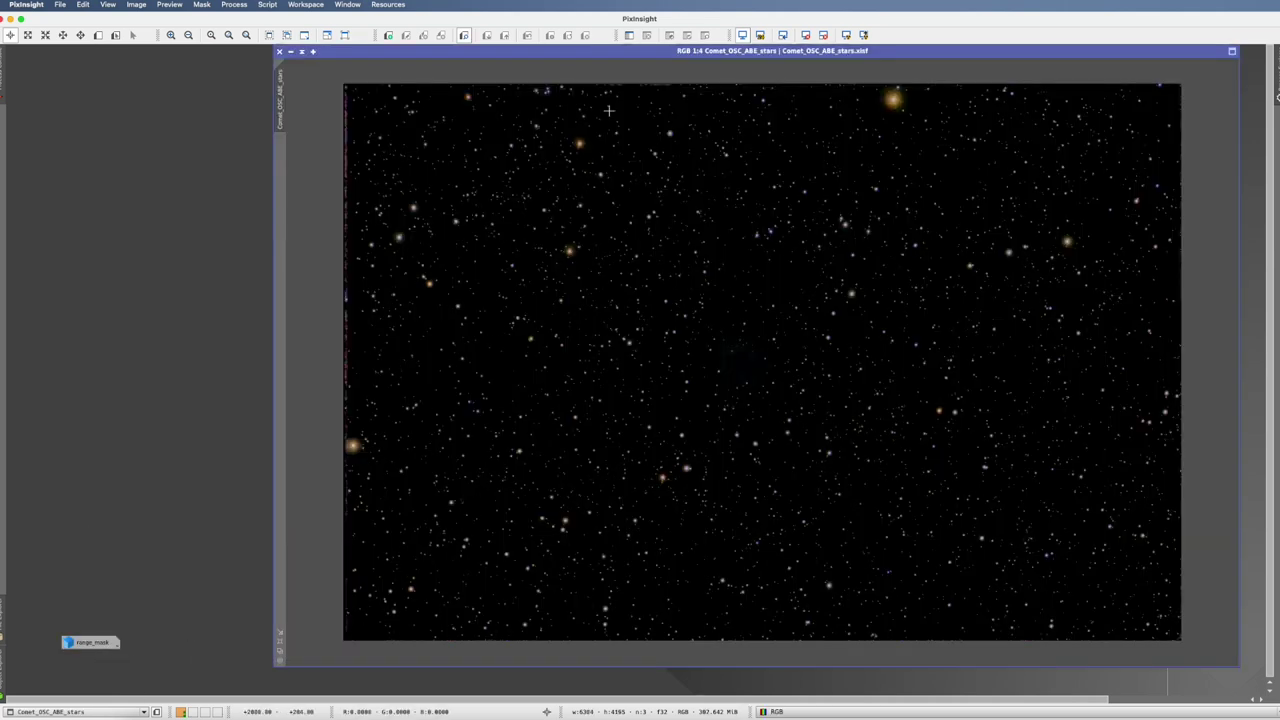
left_click(300, 49)
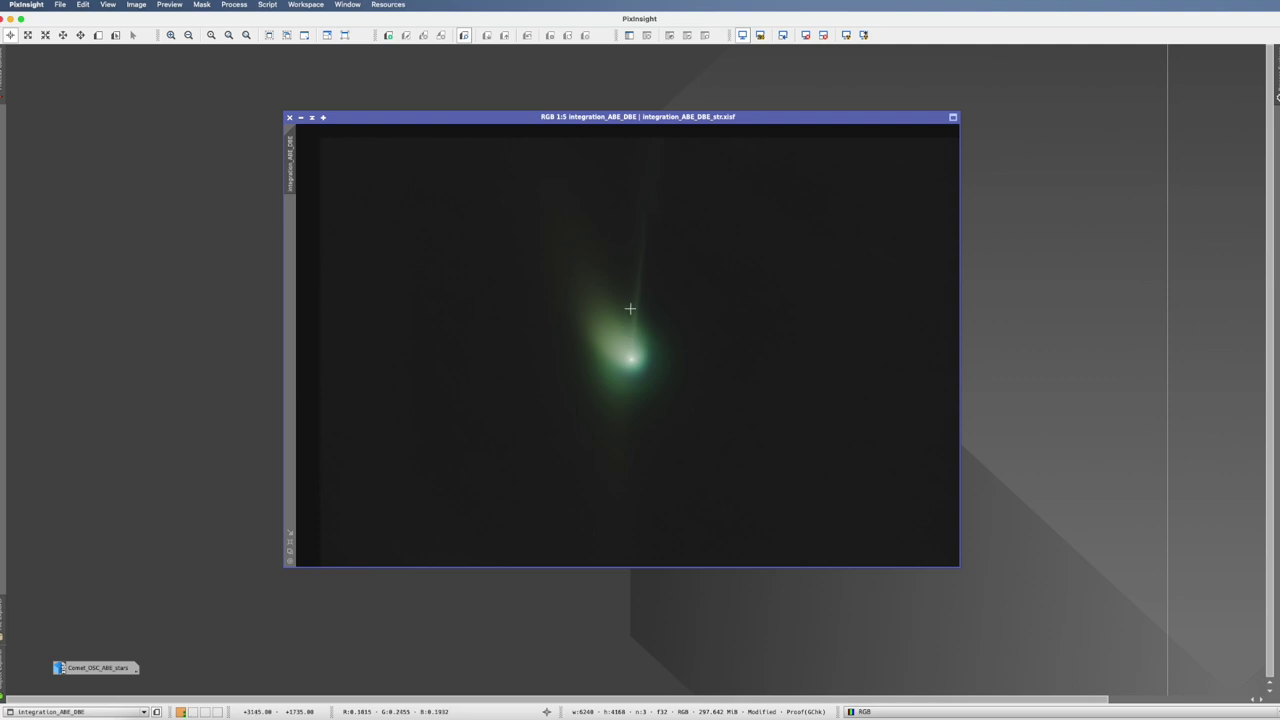
left_click(234, 4)
Create a range_mask with lower limit 0.486, fuzziness 0.24 and smoothness 11.5.
mouse_move(270, 14)
left_click(400, 530)
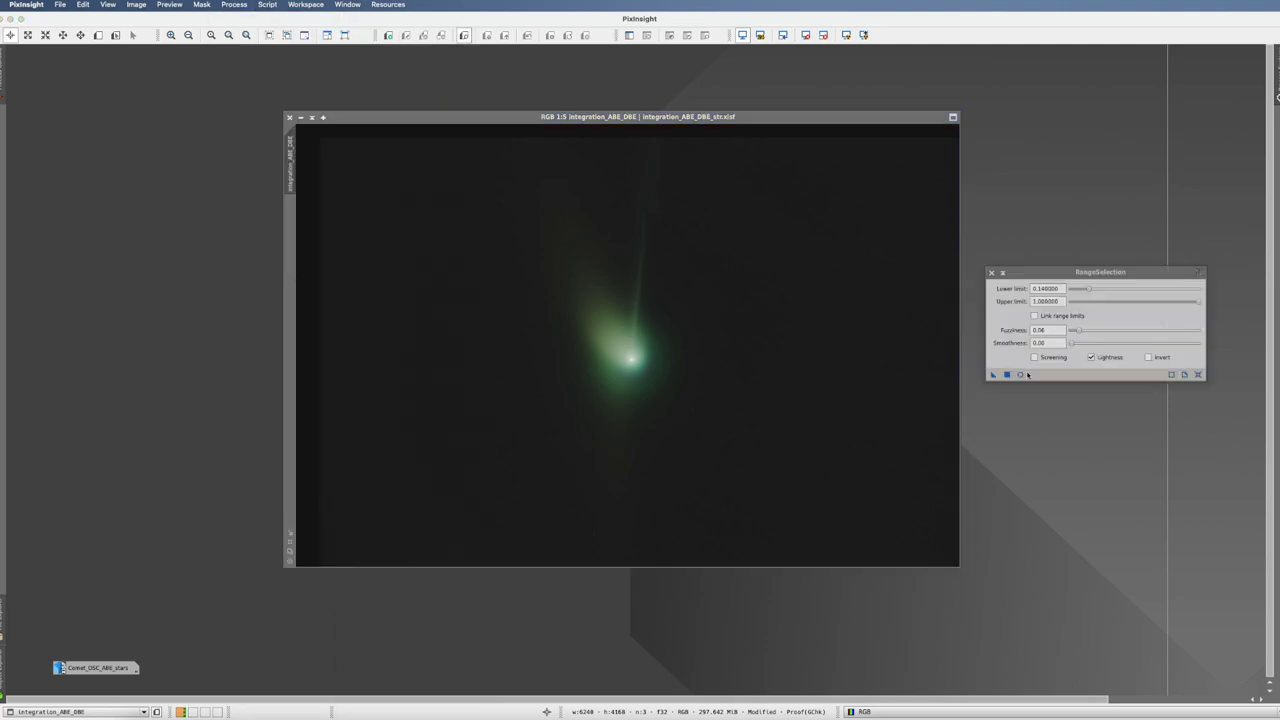
left_click(1020, 374)
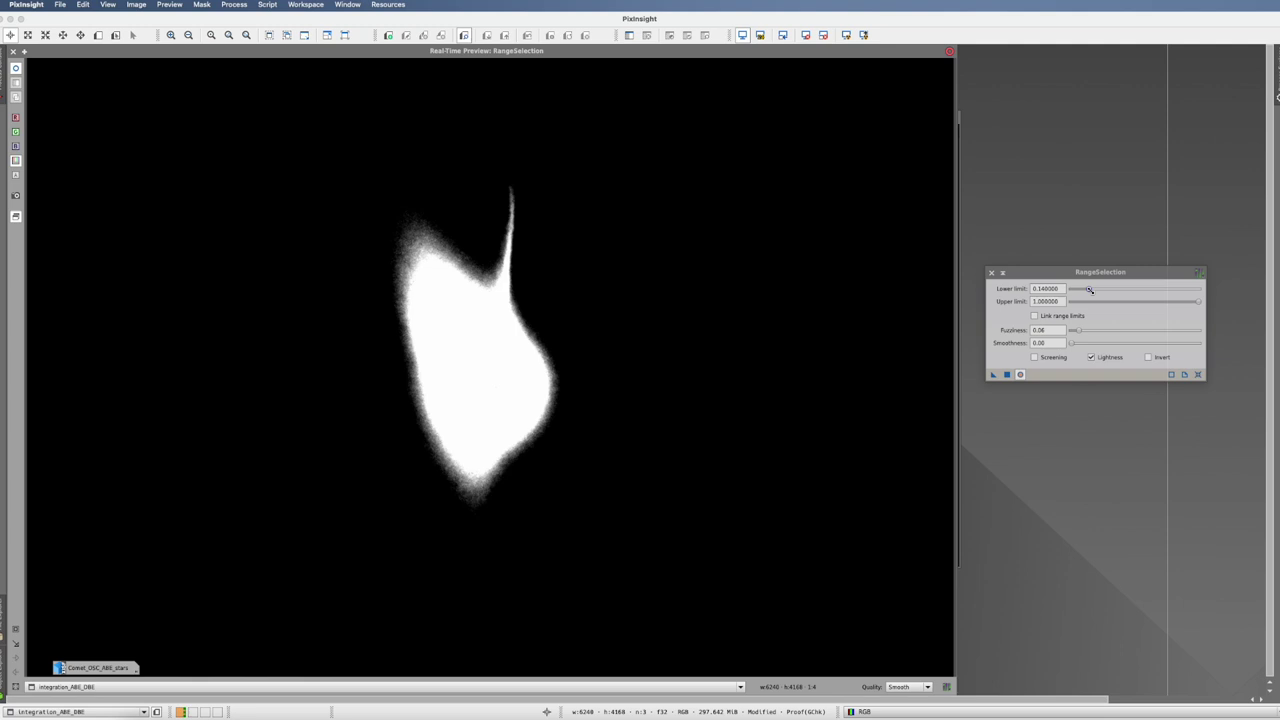
left_click_drag(1089, 289, 1126, 289)
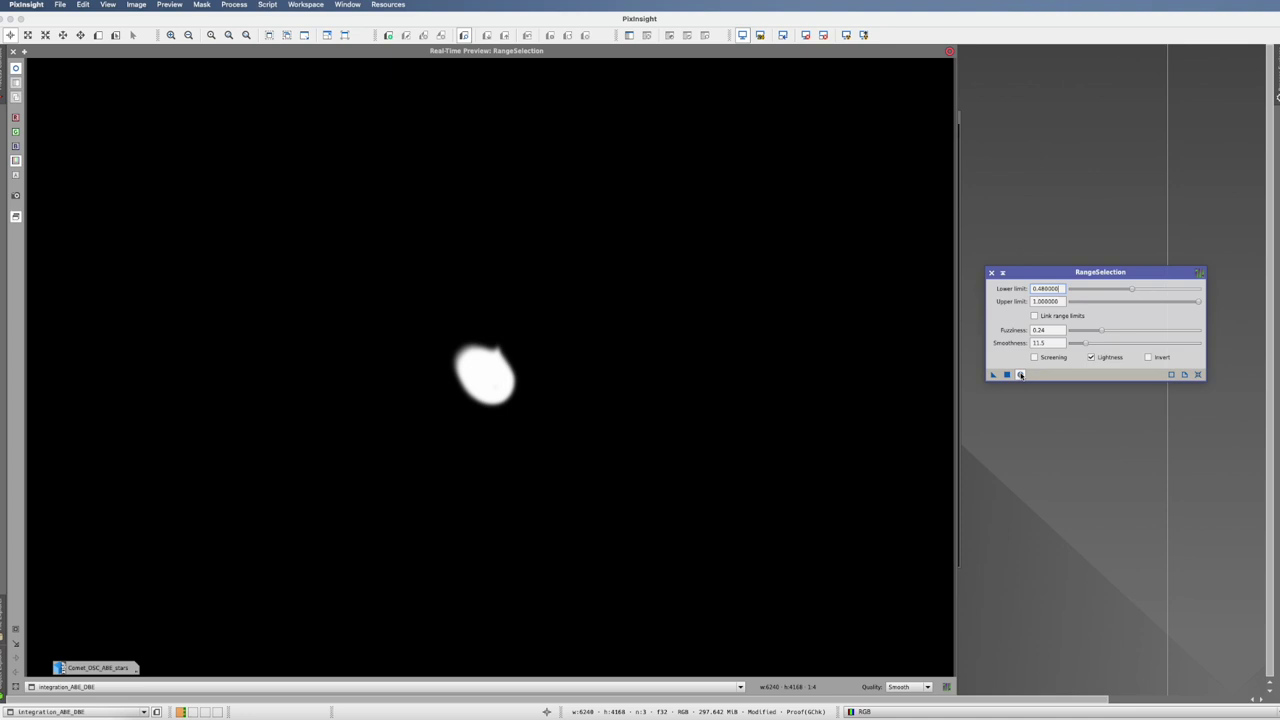
left_click(1008, 376)
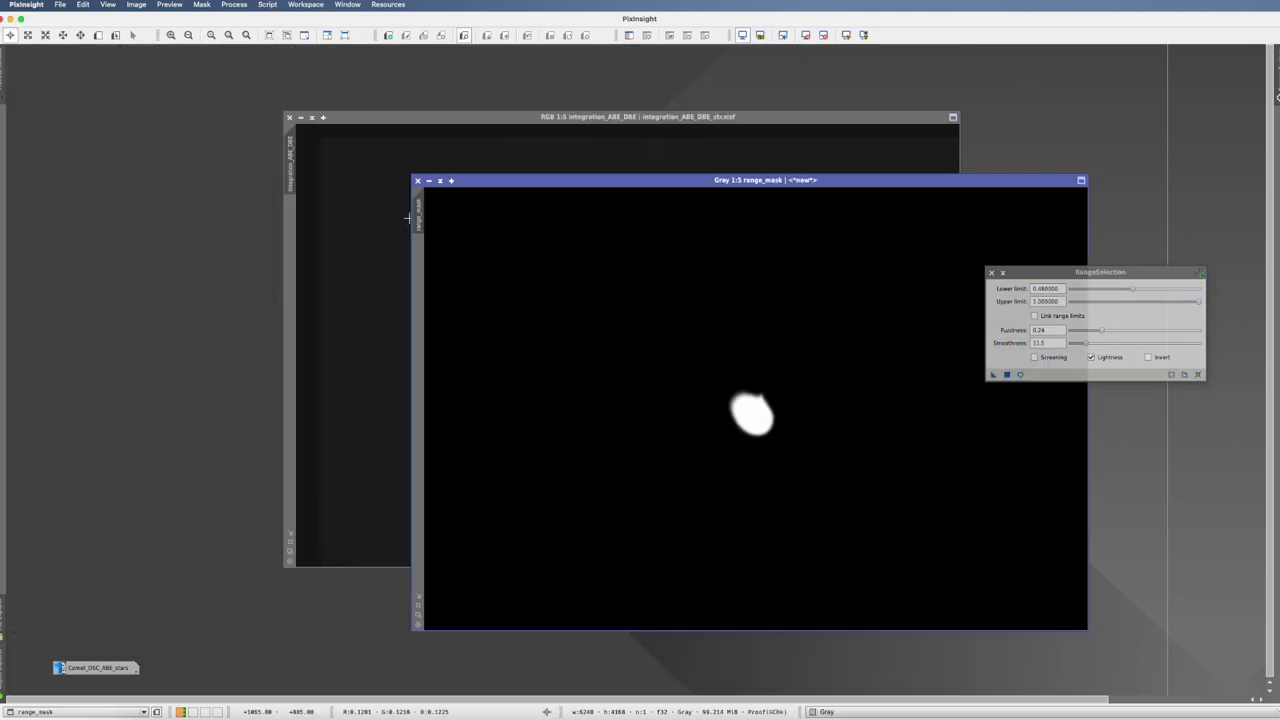
Apply range_mask to the comet image, iconize the mask, and invert it.
left_click_drag(418, 211, 287, 215)
left_click(429, 180)
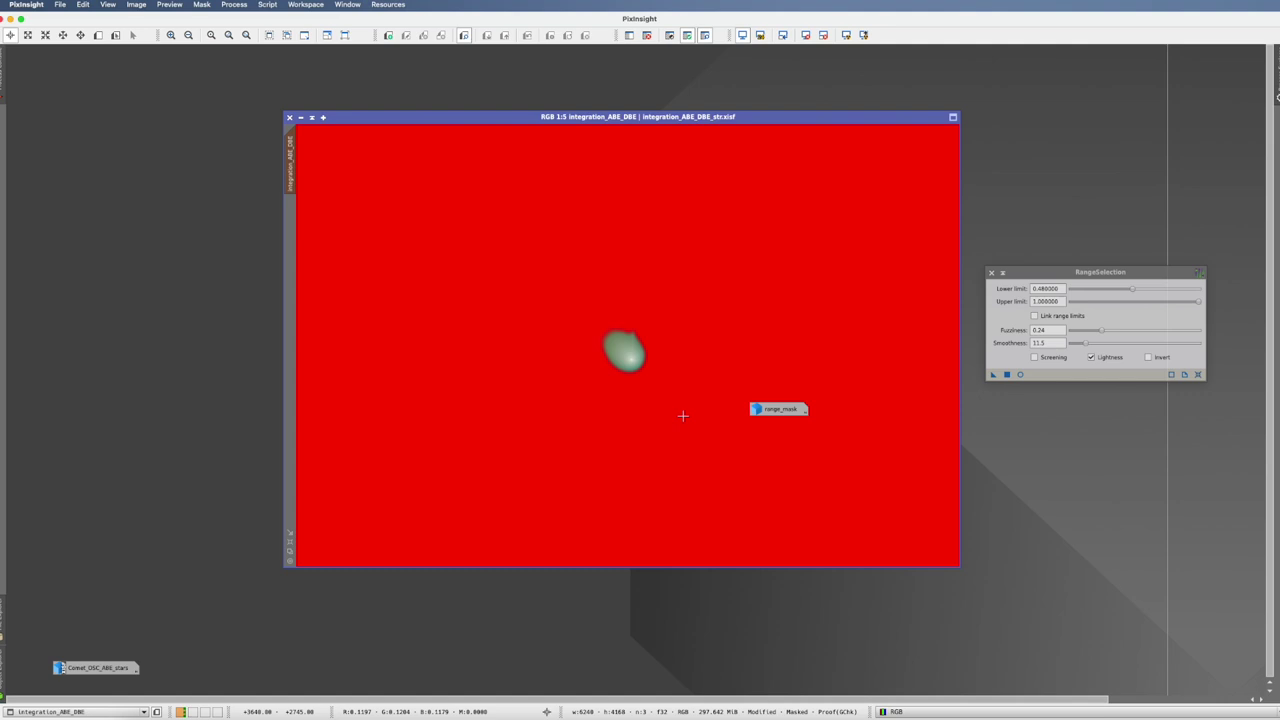
left_click_drag(779, 409, 116, 642)
left_click(669, 35)
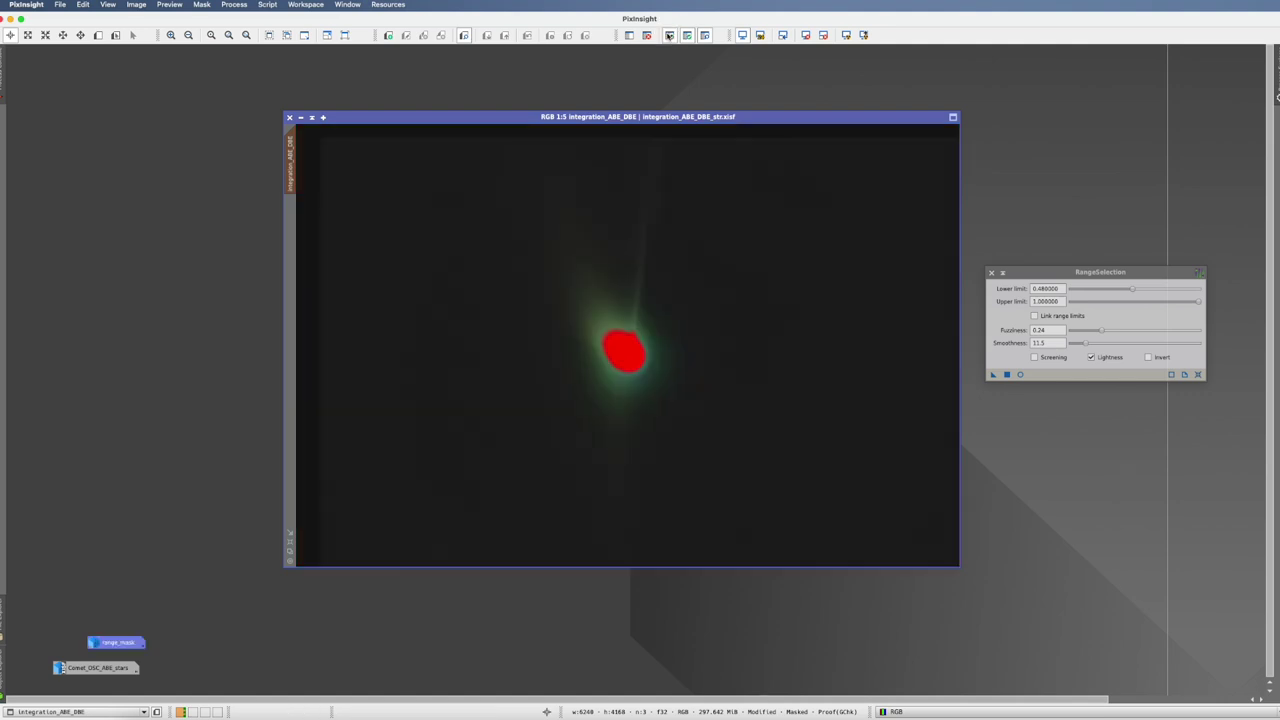
Rename the comet image to 'starless' and the stars image to 'stars'.
double_click(290, 160)
type("starless")
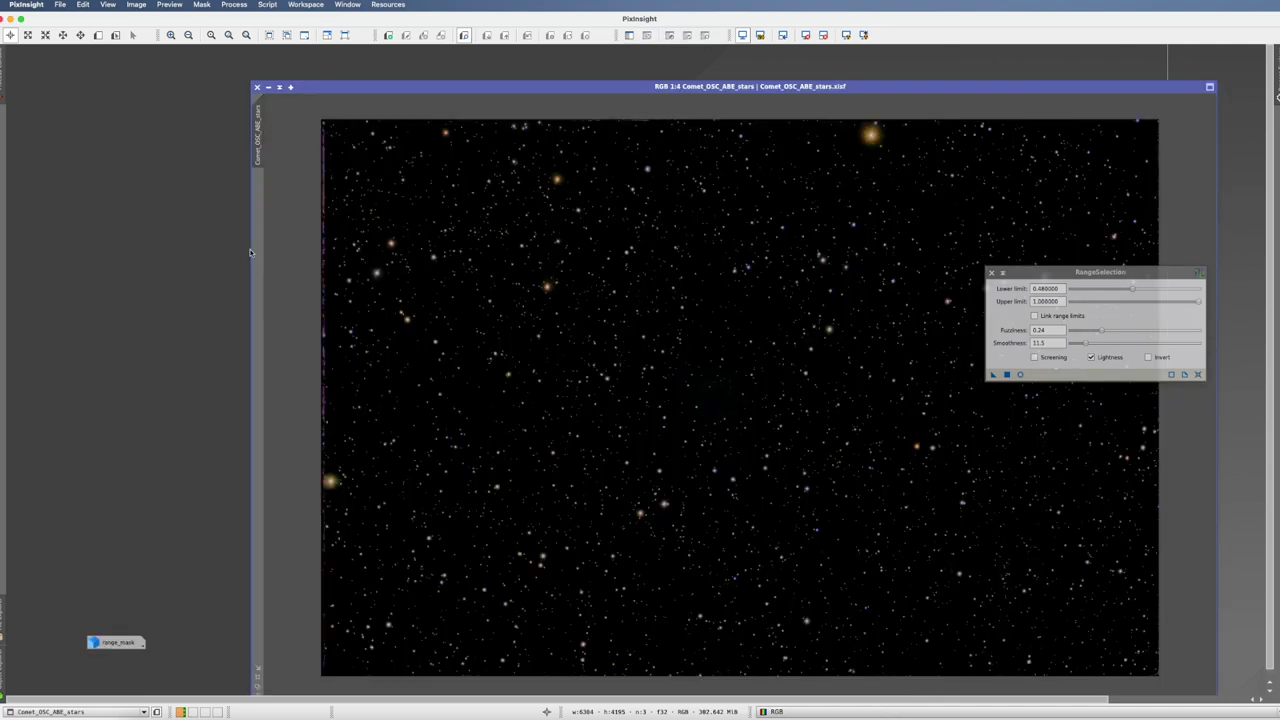
double_click(257, 157)
type("stars")
left_click(680, 381)
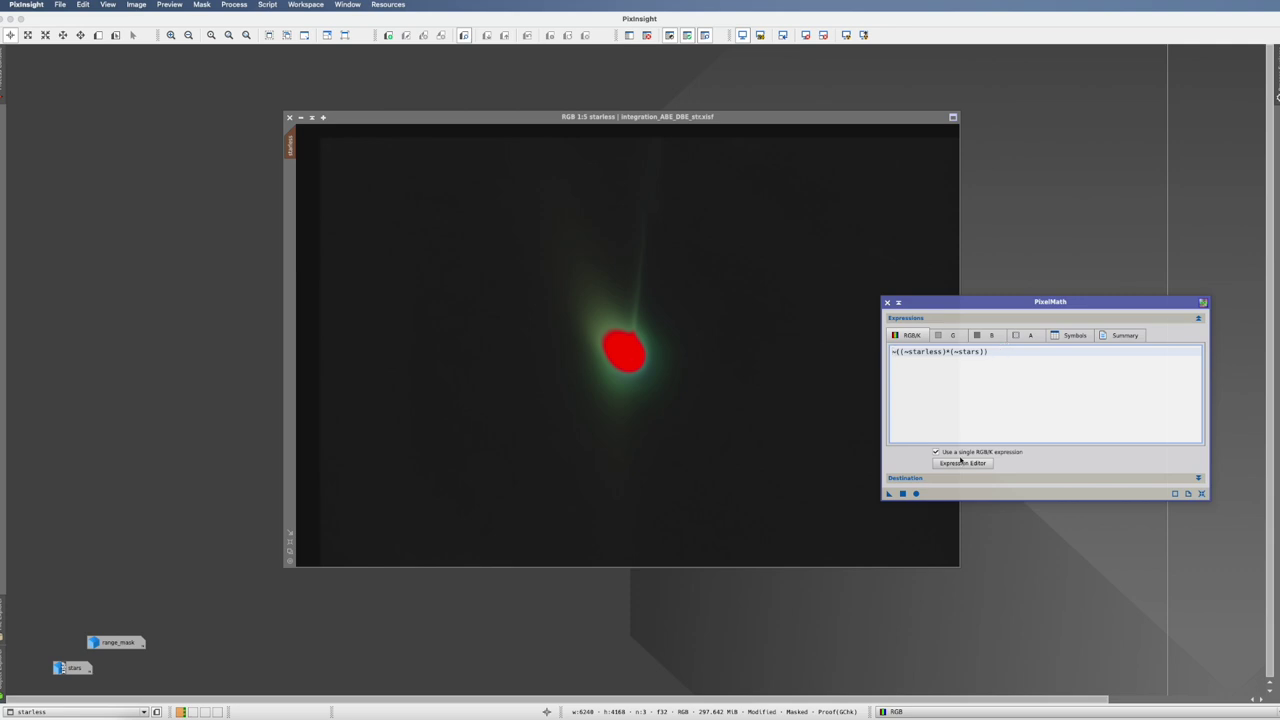
Apply PixelMath ~((~starless)*(~stars)) to starless, then remove the mask.
left_click_drag(889, 493, 783, 351)
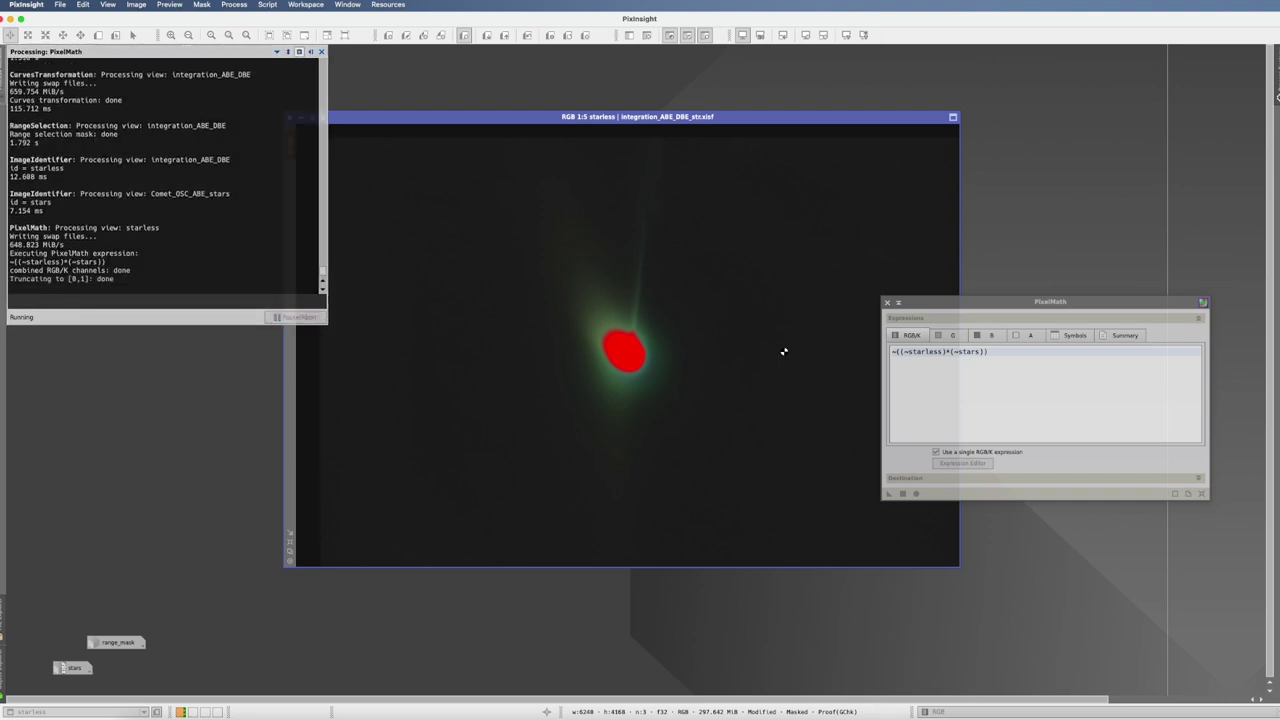
left_click(886, 302)
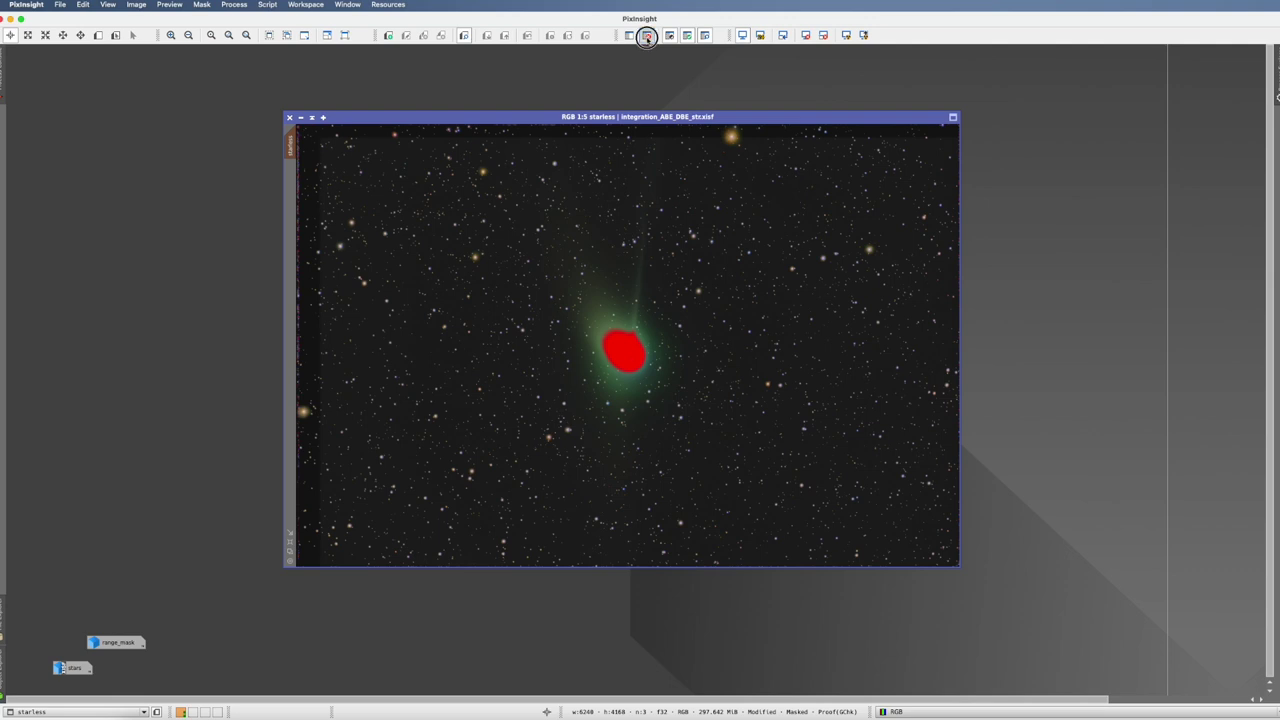
left_click(646, 36)
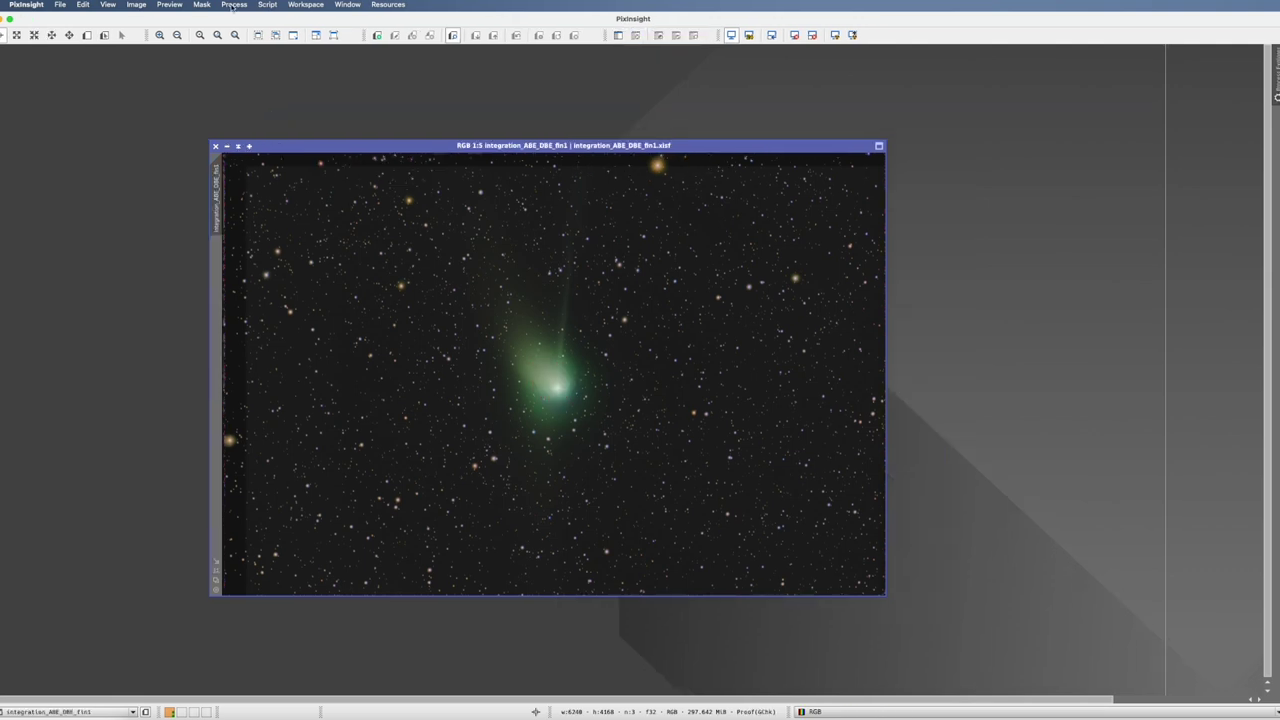
Open CometAlignment from the All Processes list.
left_click(233, 5)
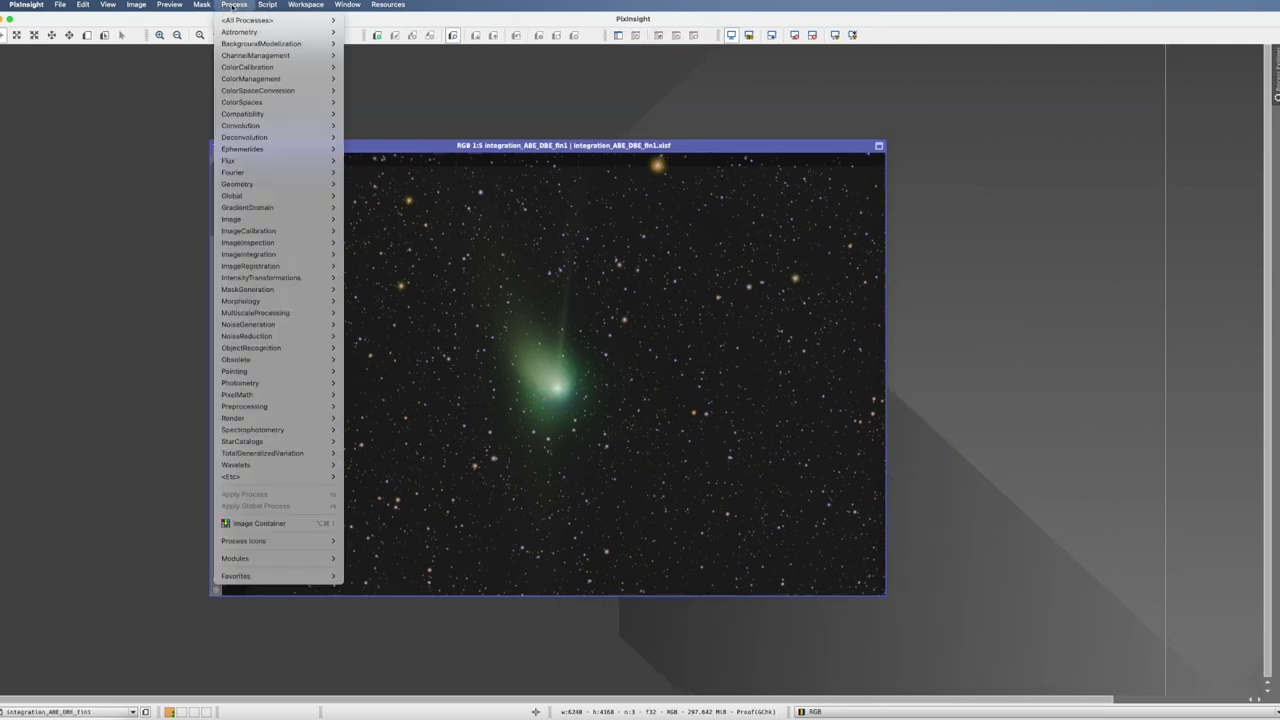
mouse_move(270, 20)
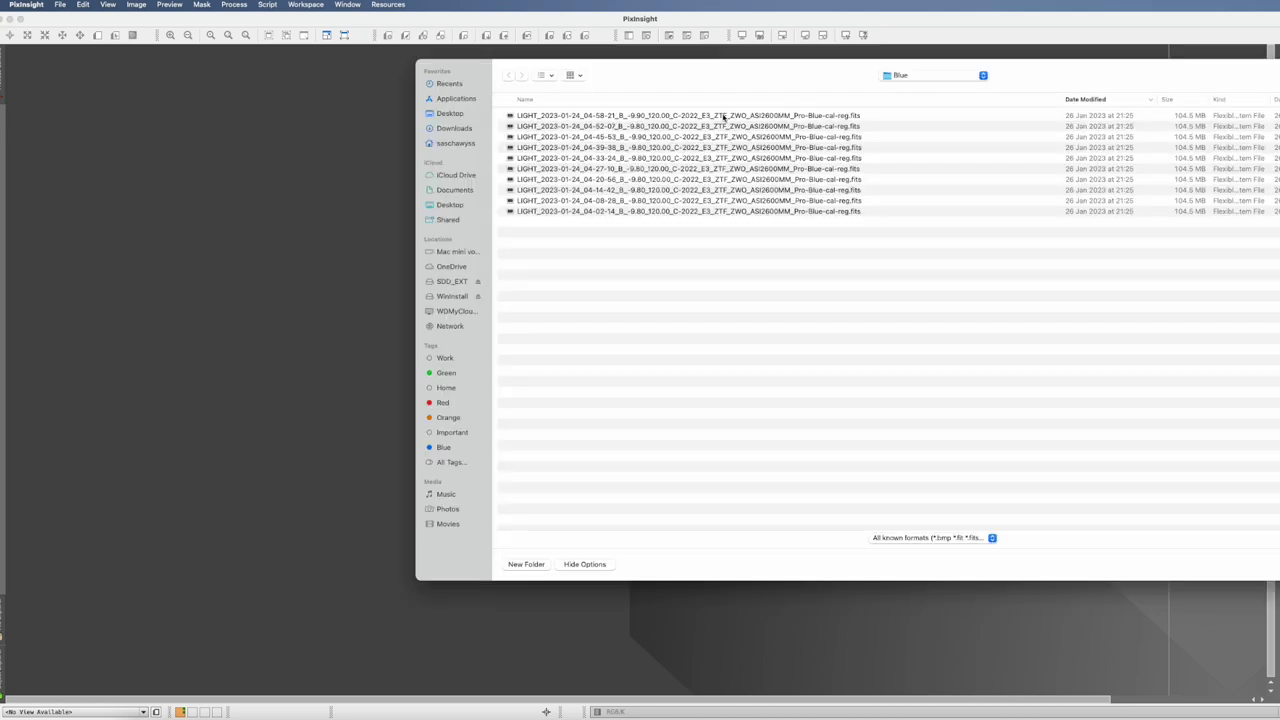
Add the mono light frames and mark the comet nucleus on the auto-stretched first frame.
left_click(724, 116)
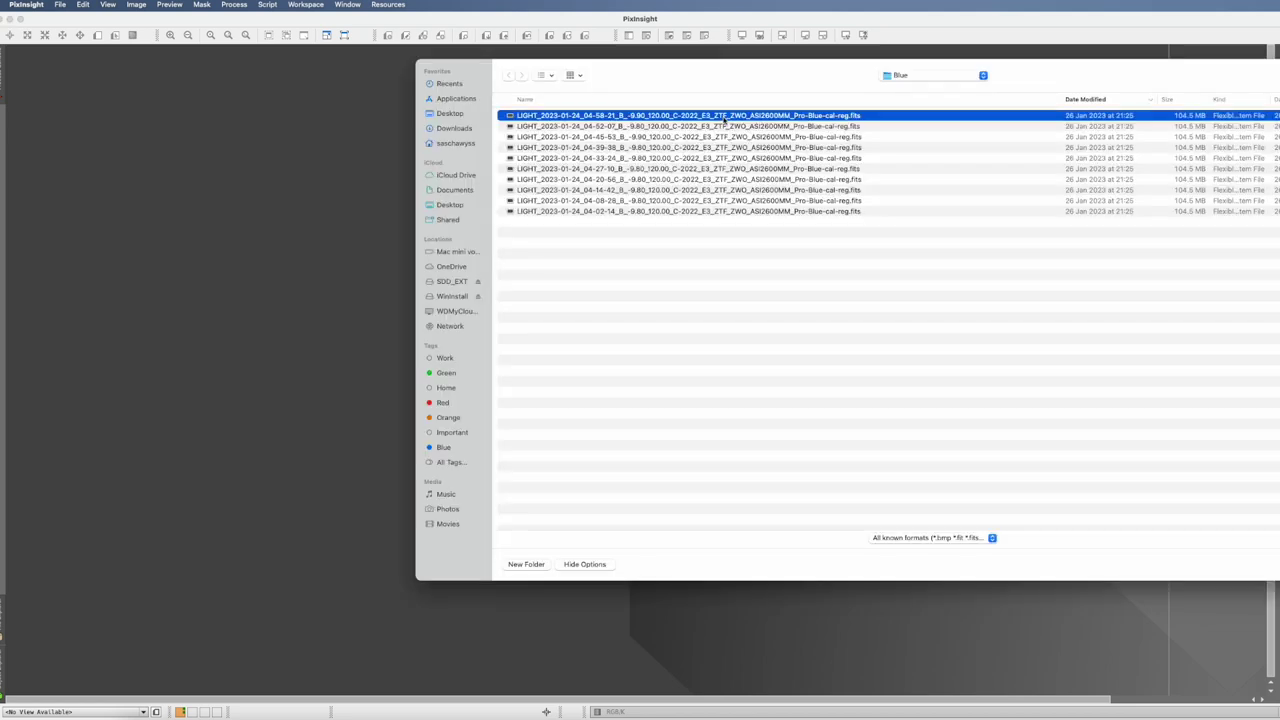
left_click(716, 211, "shift")
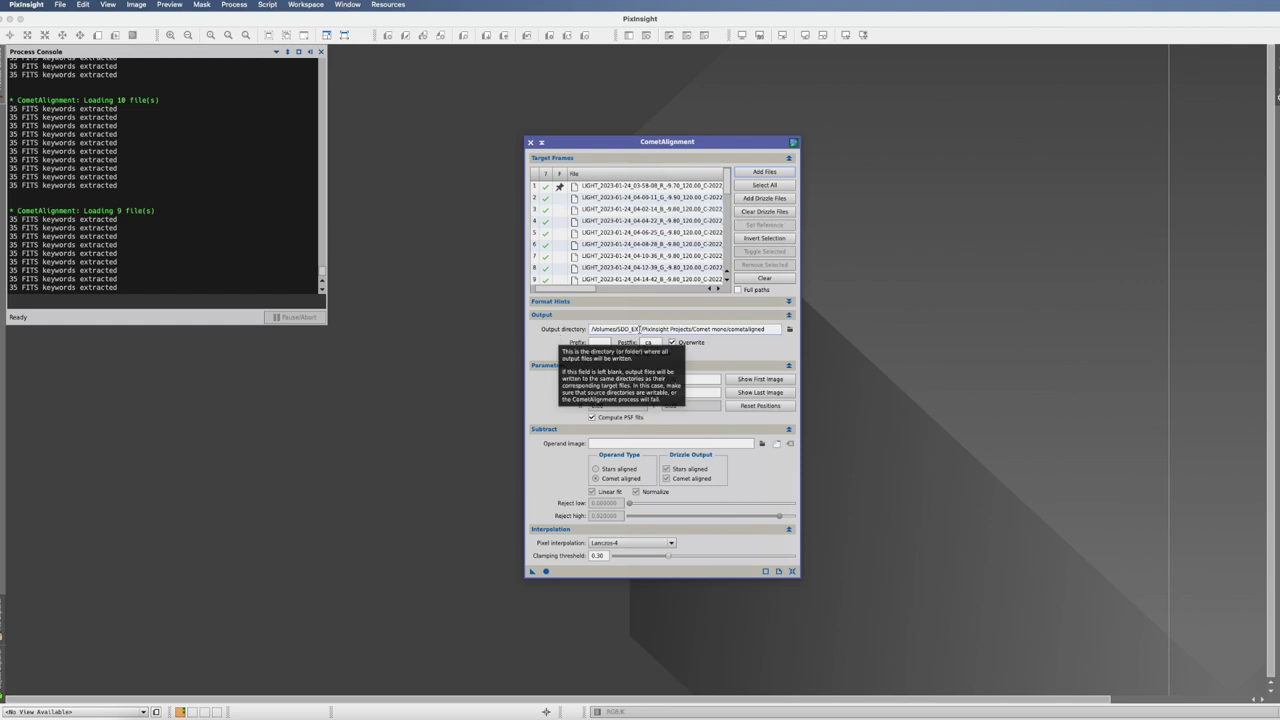
left_click(760, 379)
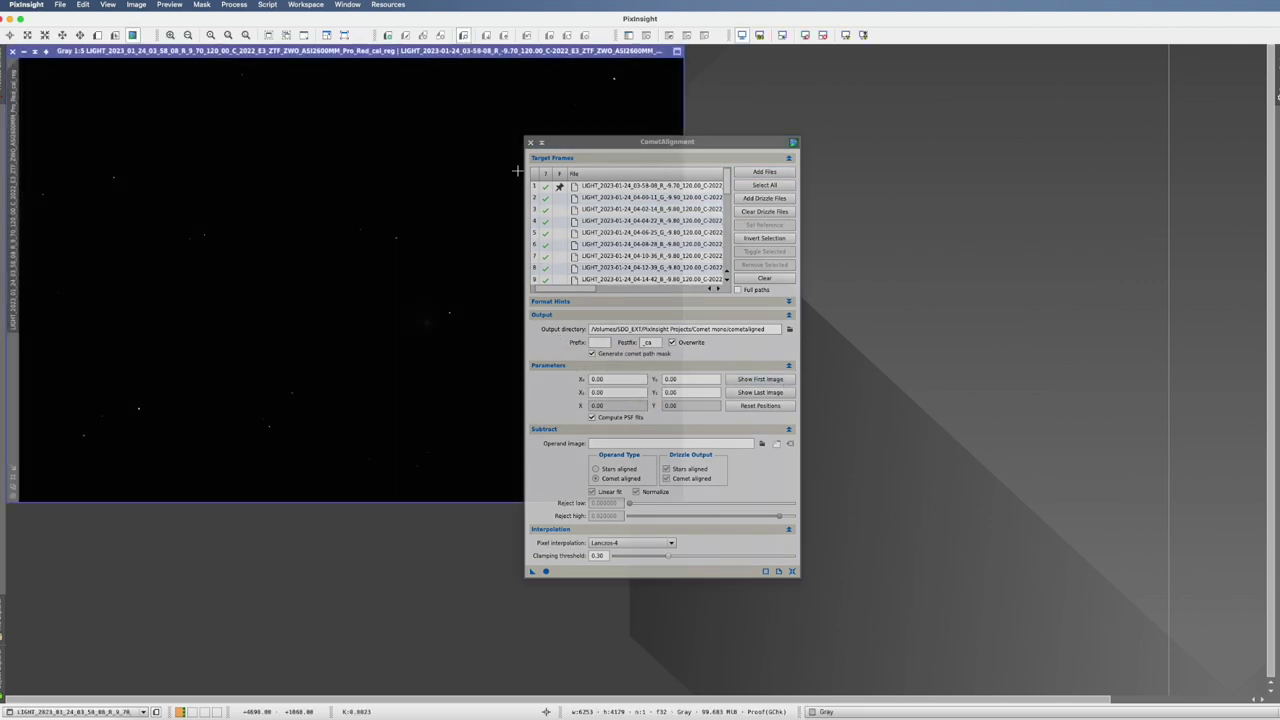
left_click_drag(580, 141, 807, 127)
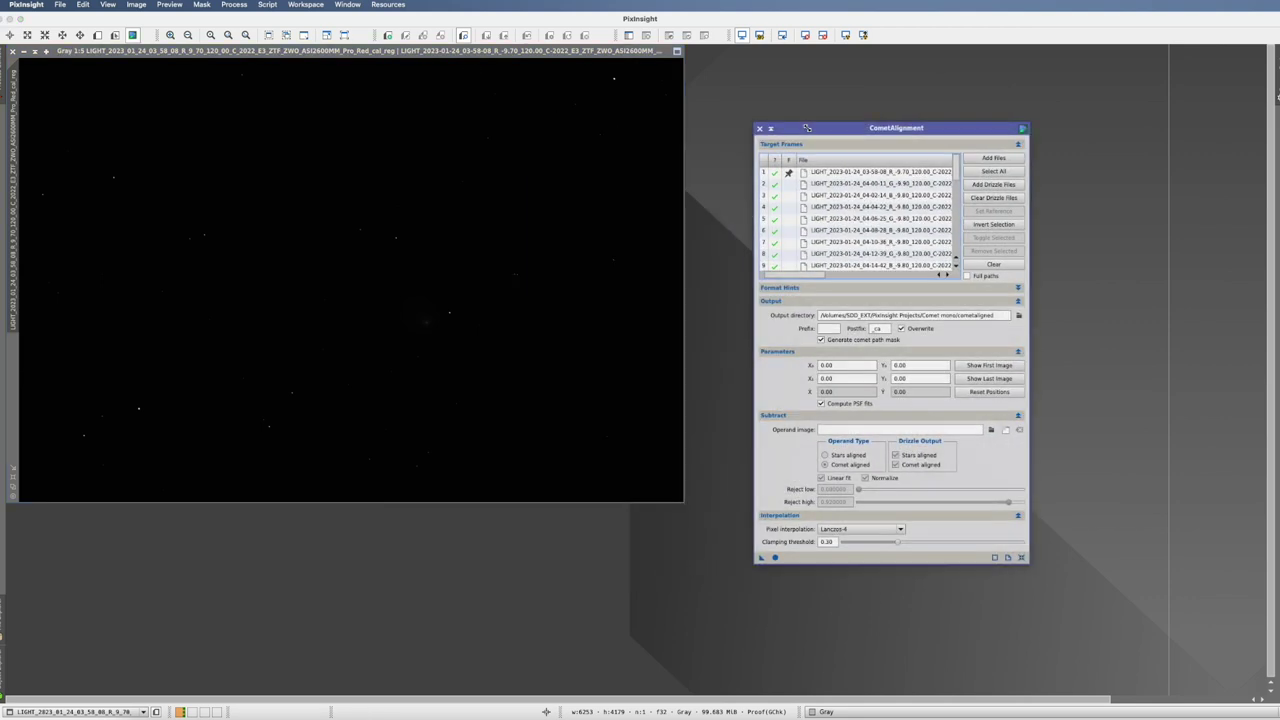
left_click(845, 35)
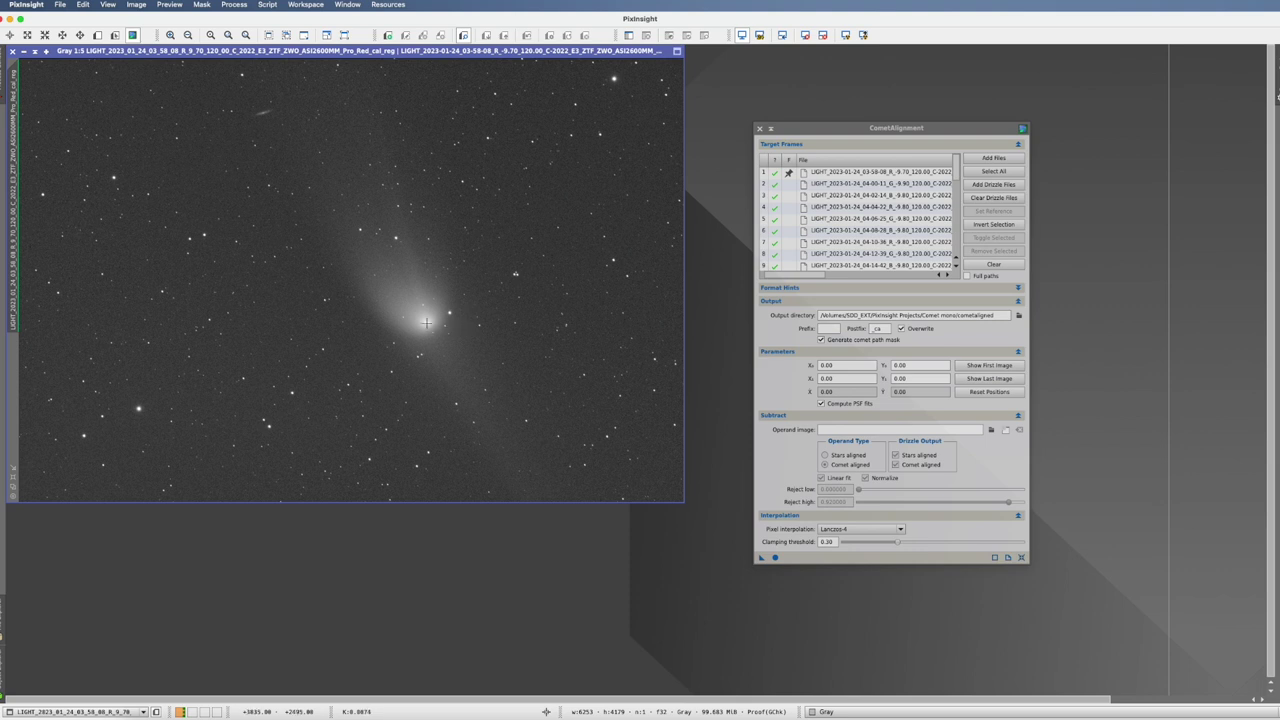
left_click(427, 322)
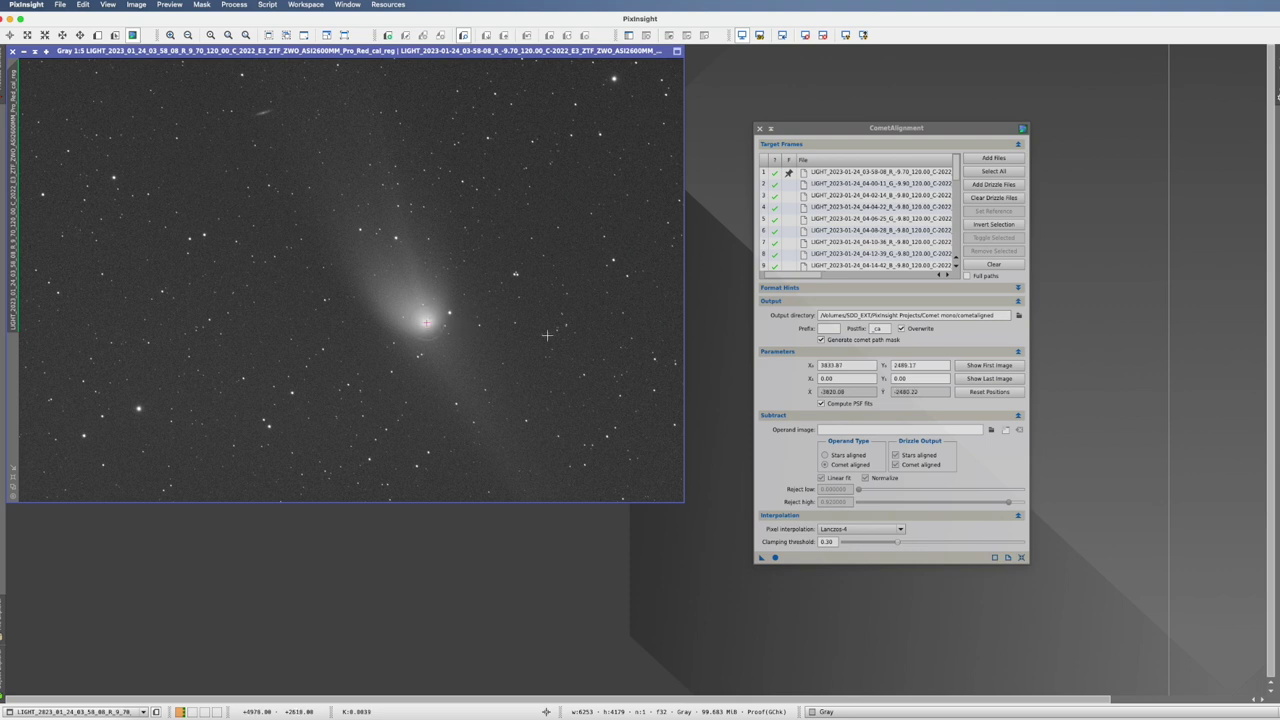
Mark the nucleus on the auto-stretched last frame and align all frames, giving 29 aligned files.
left_click(1012, 380)
key("ctrl+a")
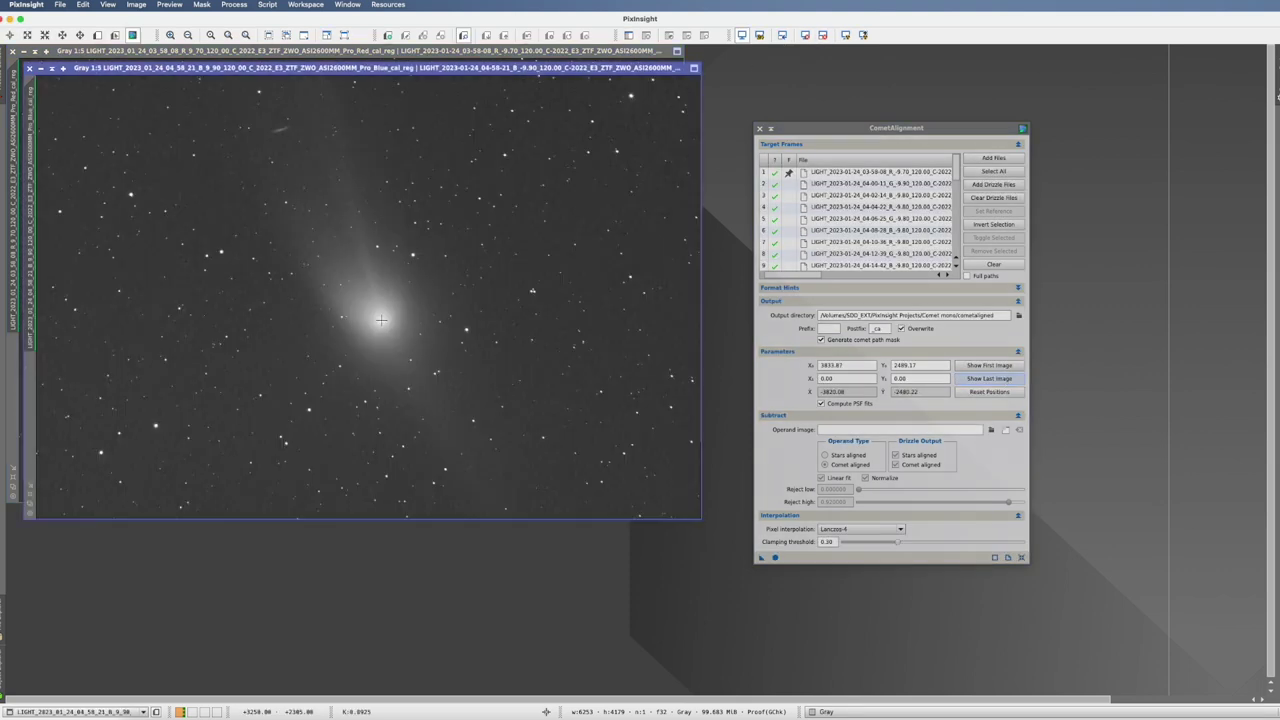
left_click(381, 320)
left_click(776, 558)
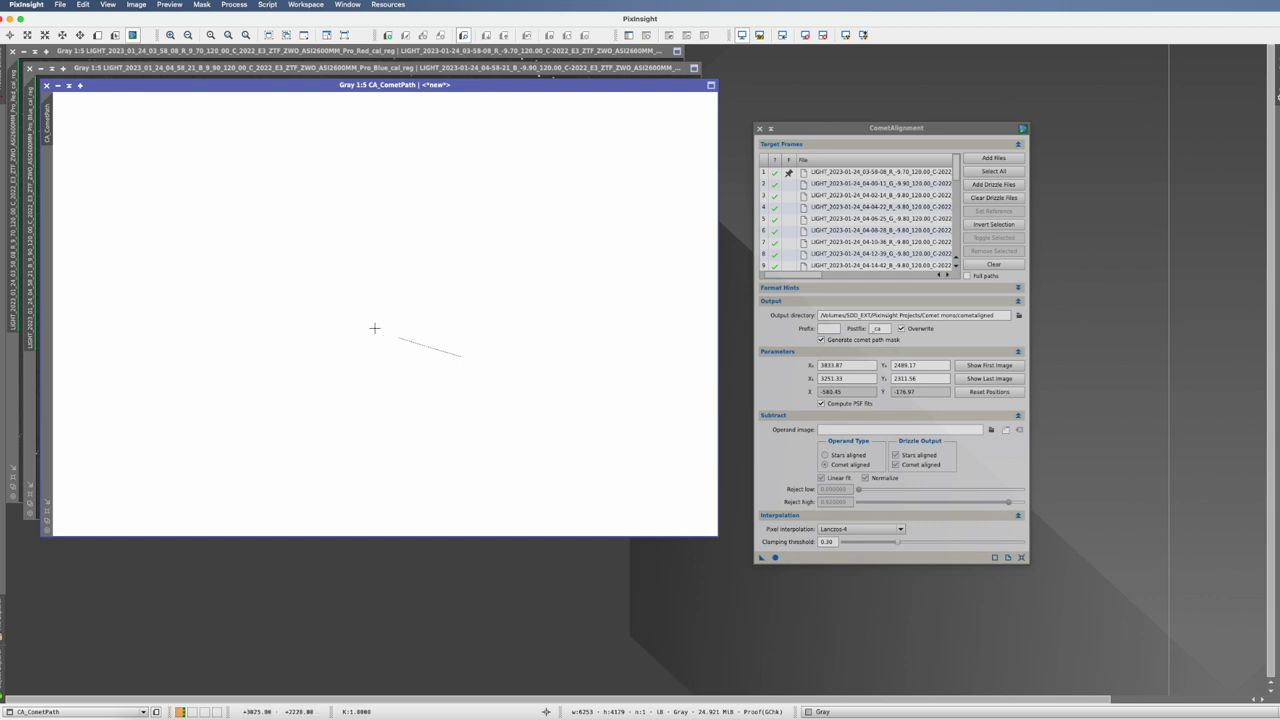
scroll(430, 344, "up", 2)
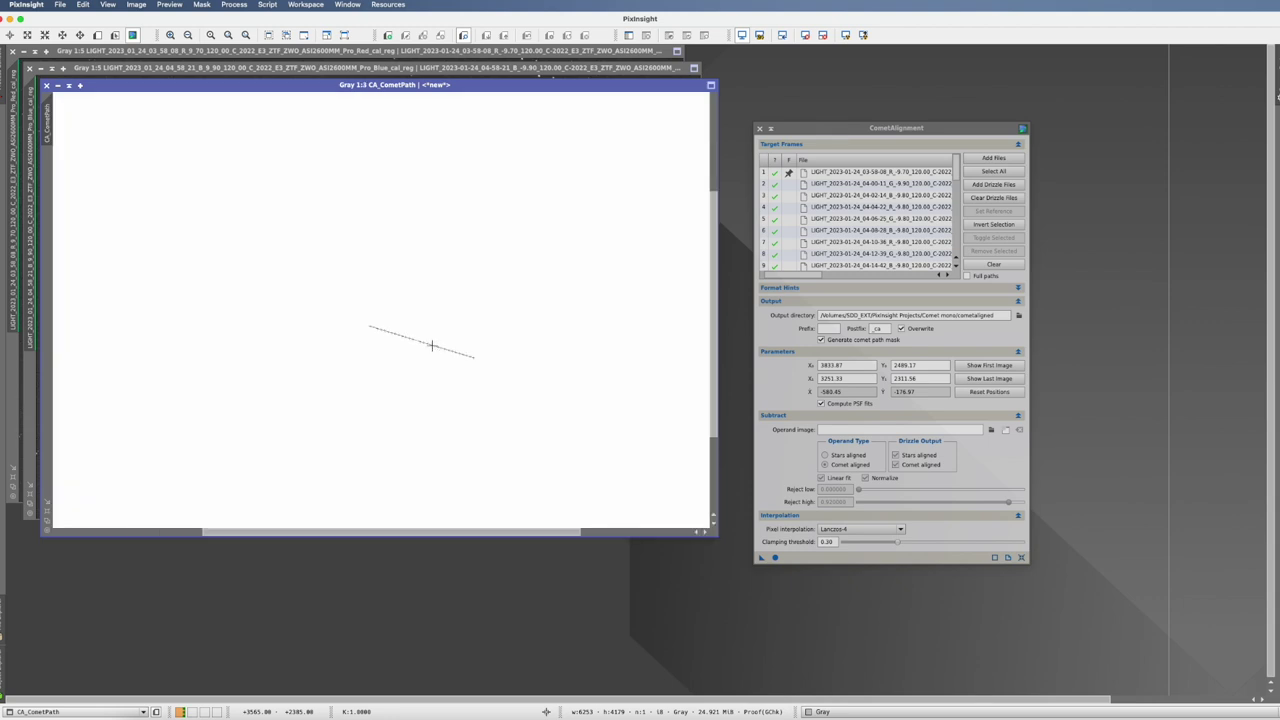
scroll(432, 345, "up", 3)
scroll(432, 345, "down", 1)
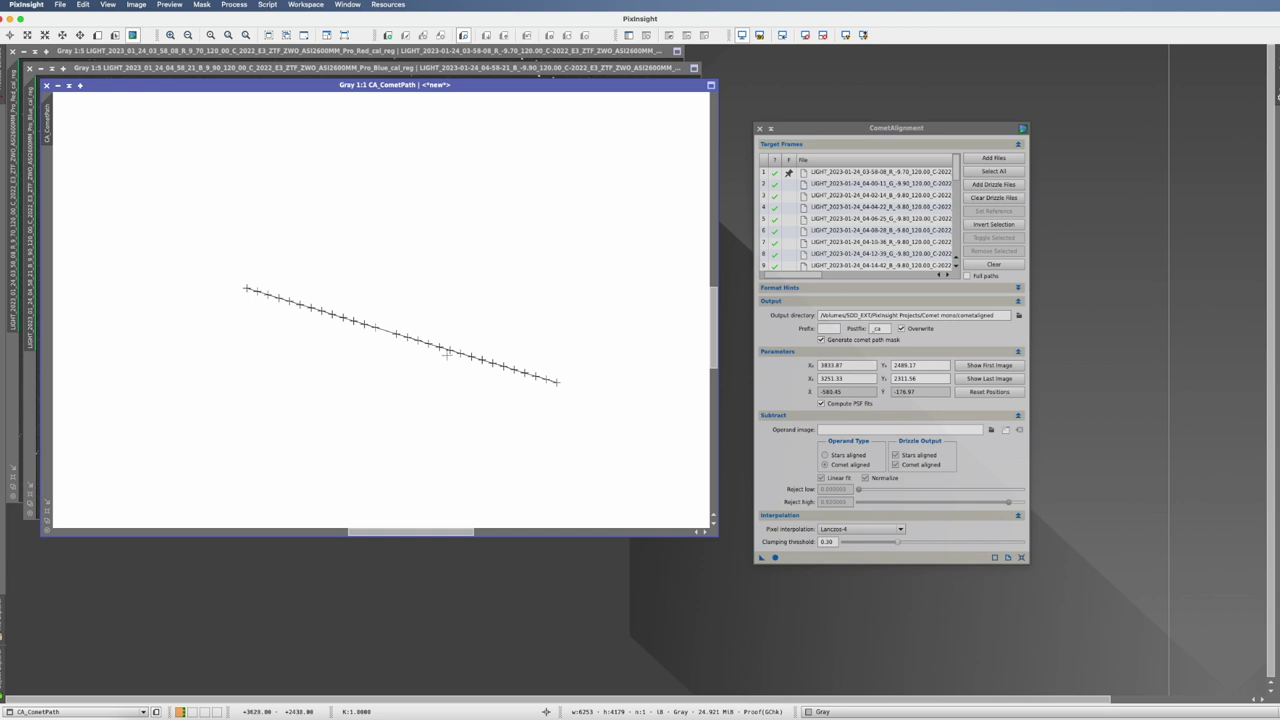
left_click(759, 128)
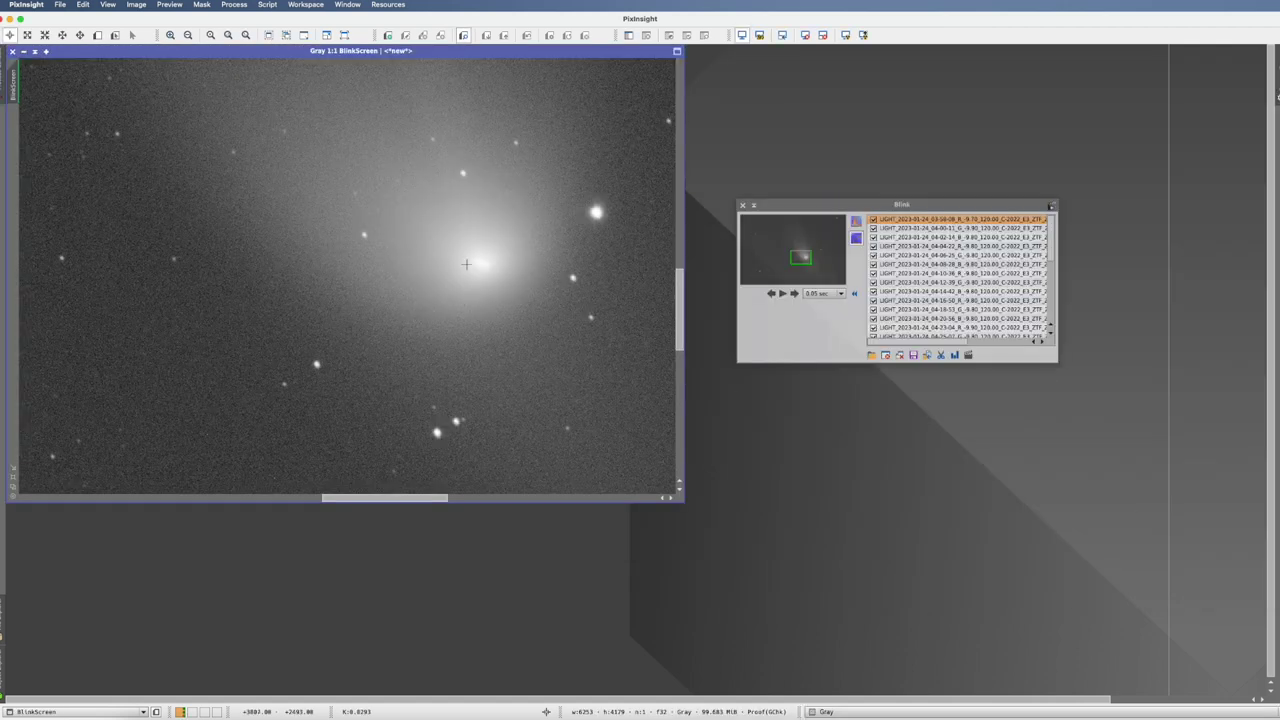
Play the comet-aligned mono frames in Blink, then close Blink.
left_click(782, 293)
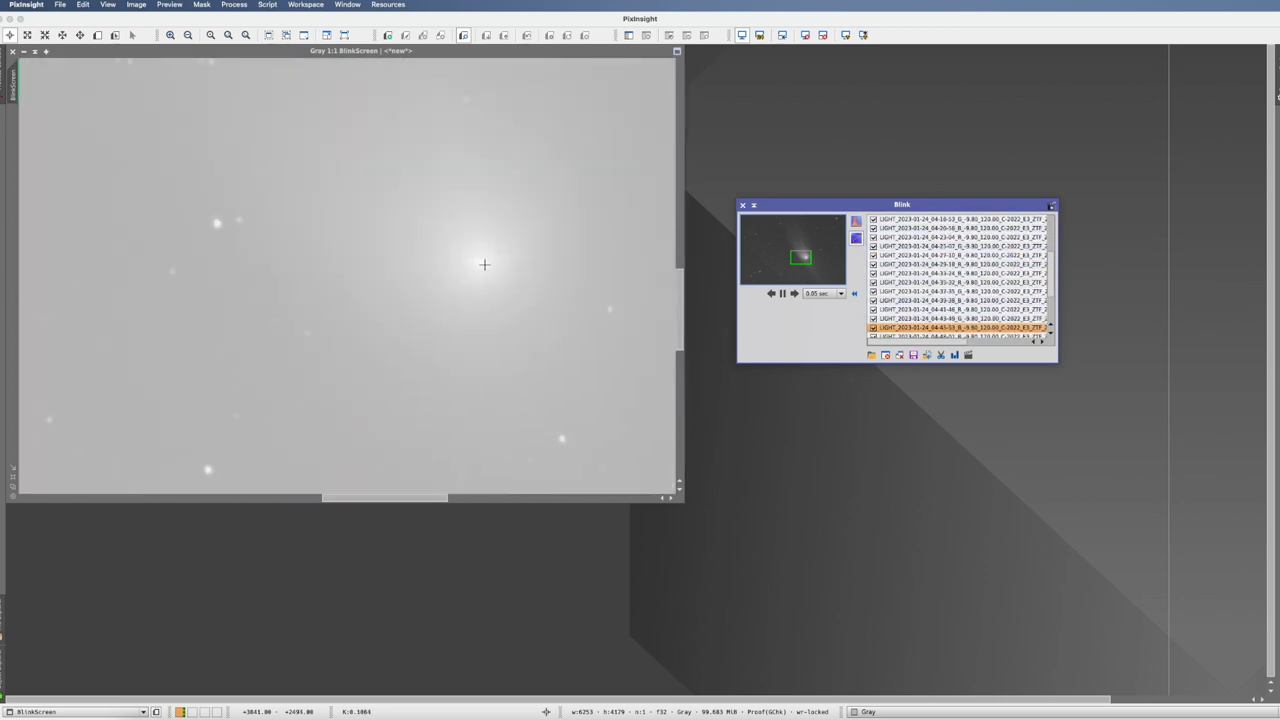
left_click(742, 205)
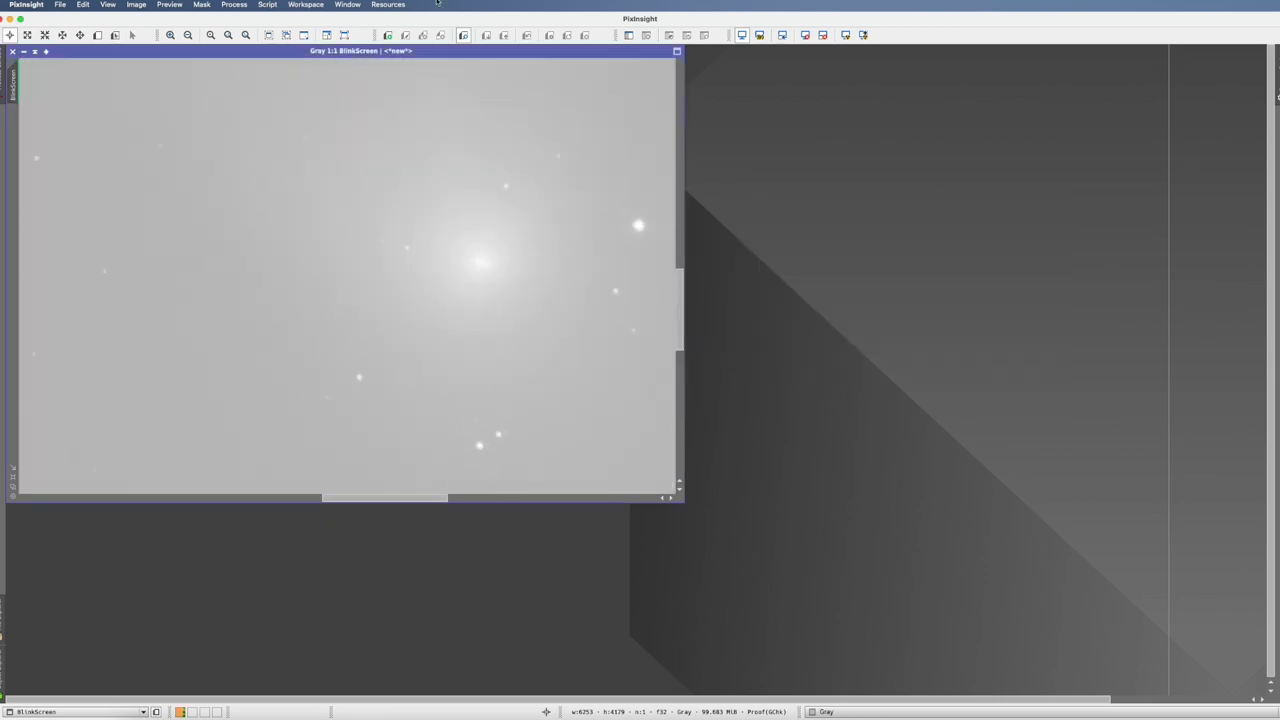